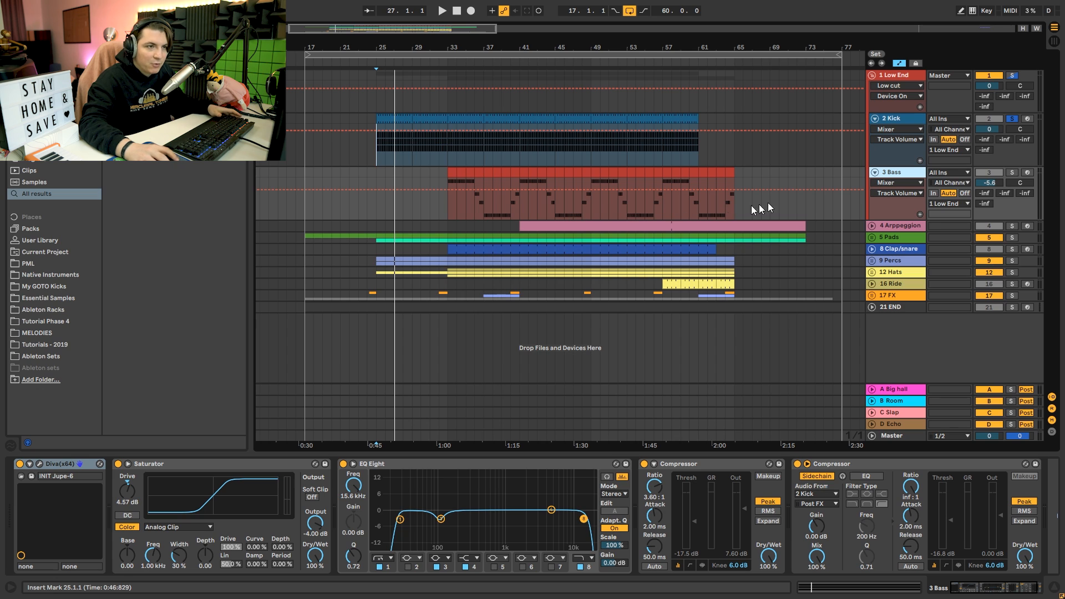
Show the Kick track's Drum Rack and audition its Subg, Mid and High pads individually.
{"action": "left_click", "coordinate": [885, 127]}
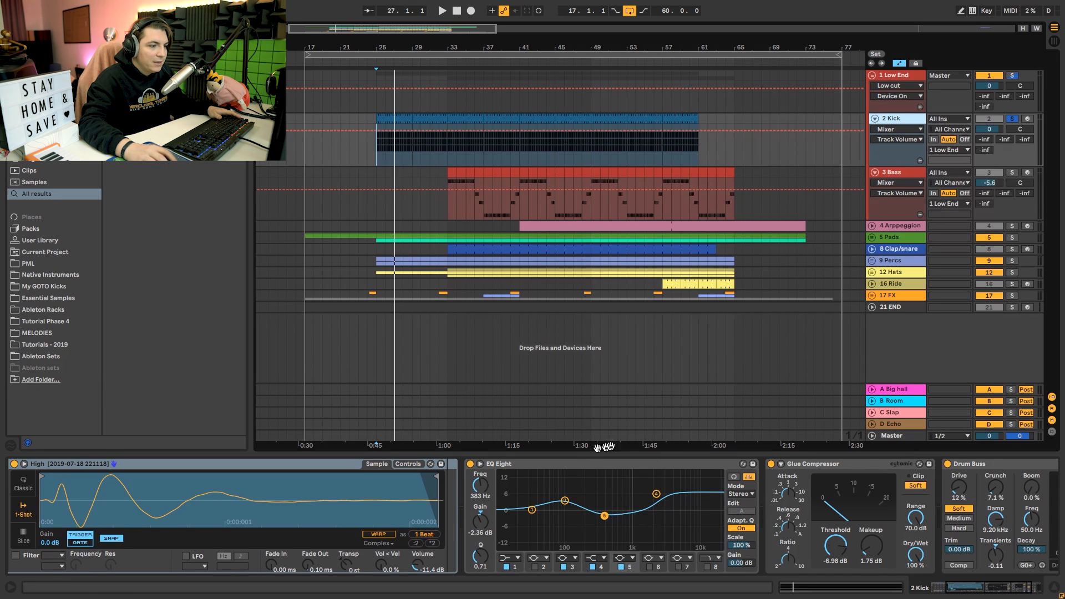
{"action": "left_click_drag", "start_coordinate": [1008, 590], "coordinate": [781, 594]}
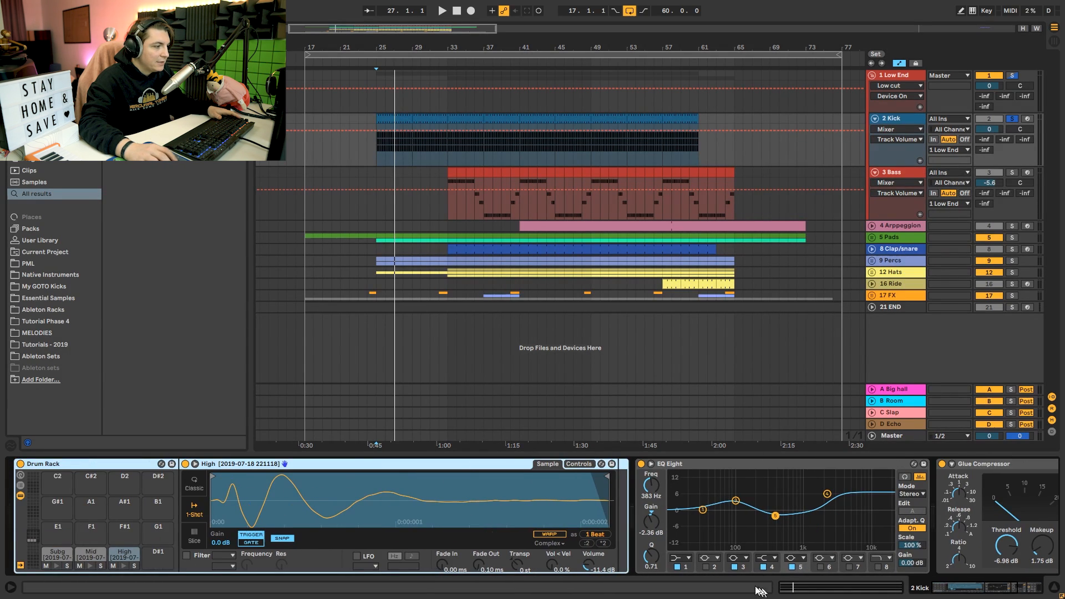
{"action": "left_click", "coordinate": [56, 555]}
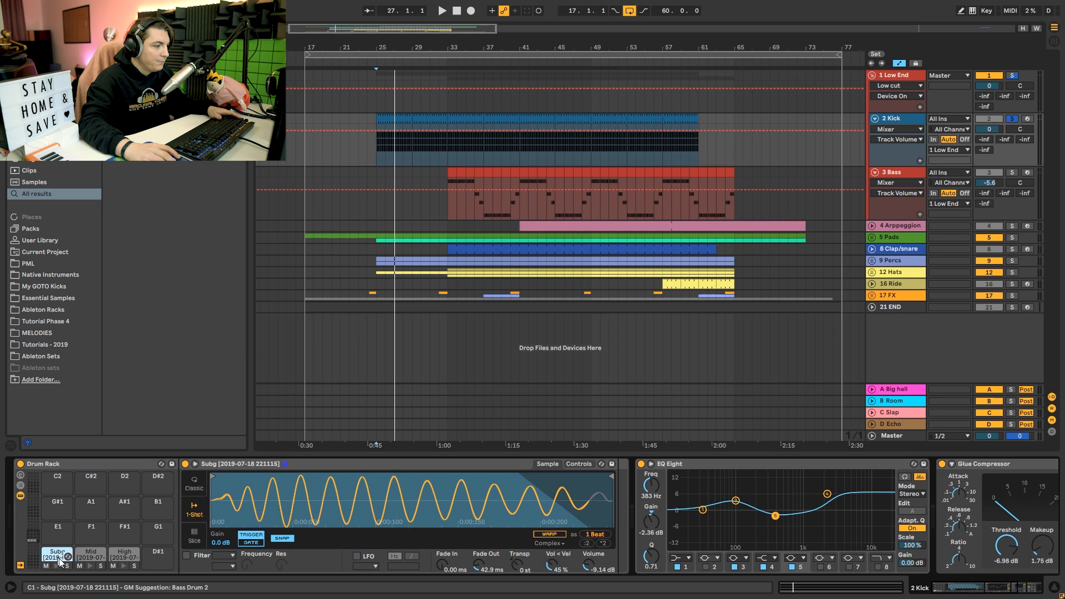
{"action": "left_click", "coordinate": [56, 566]}
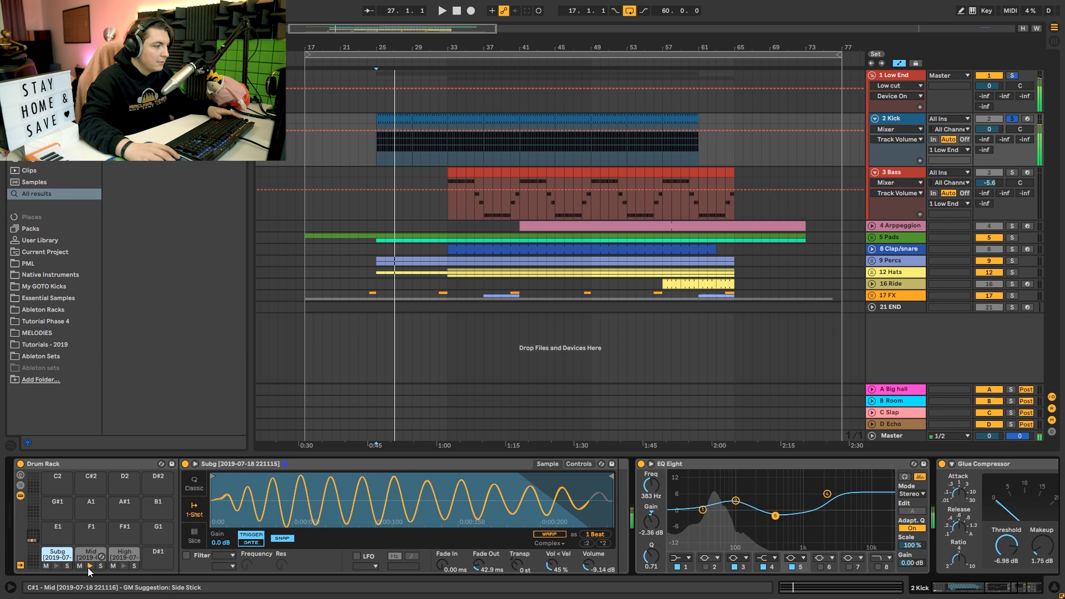
{"action": "left_click", "coordinate": [89, 567]}
{"action": "left_click", "coordinate": [122, 566]}
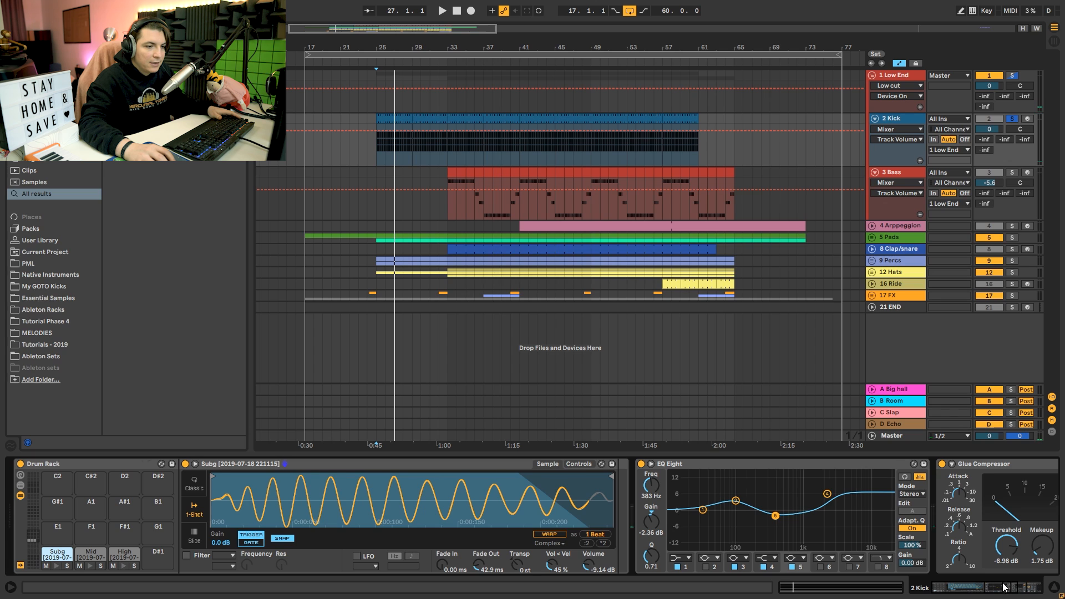
Play the soloed kick from bar 25 and compare it with Drum Buss bypassed and active.
{"action": "left_click_drag", "start_coordinate": [1003, 586], "coordinate": [1033, 591]}
{"action": "key", "text": "space"}
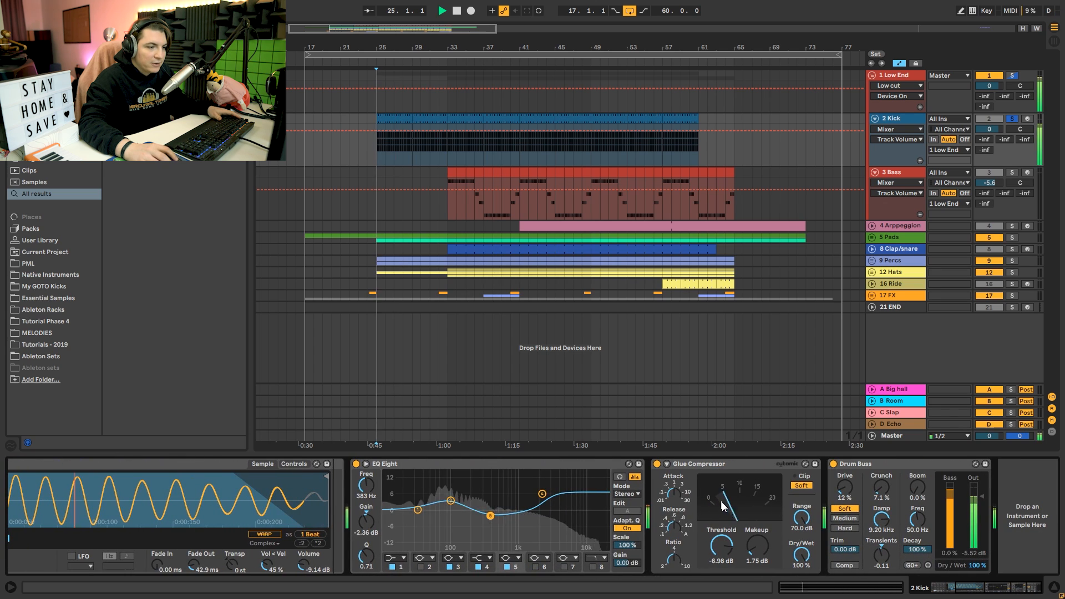
{"action": "left_click", "coordinate": [834, 464]}
{"action": "left_click", "coordinate": [833, 464]}
{"action": "key", "text": "space"}
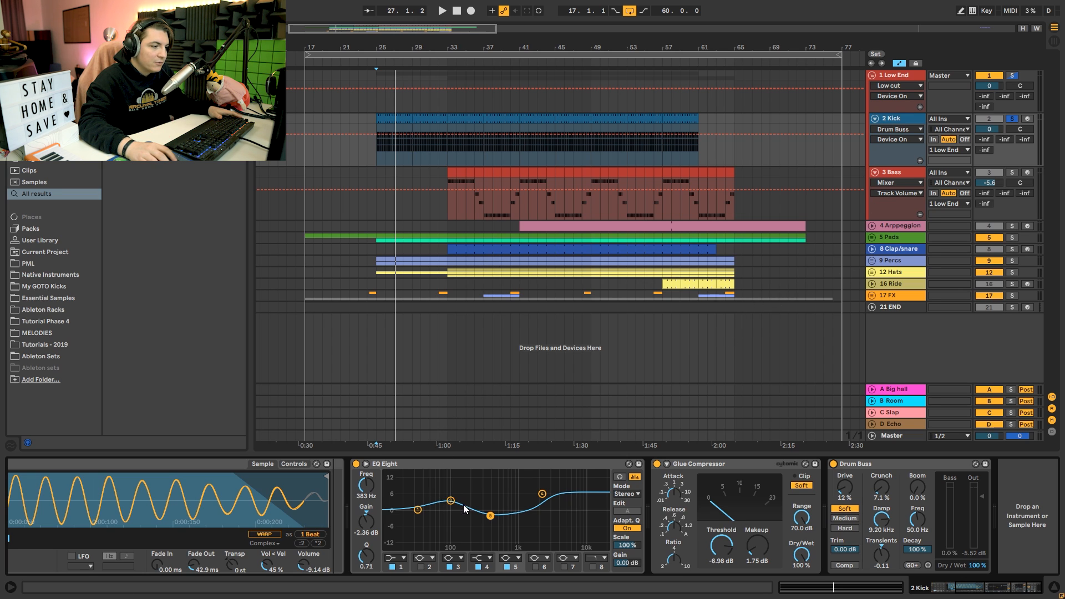
Solo the Bass track and play it from bar 33 with its device chain in view.
{"action": "left_click", "coordinate": [889, 175]}
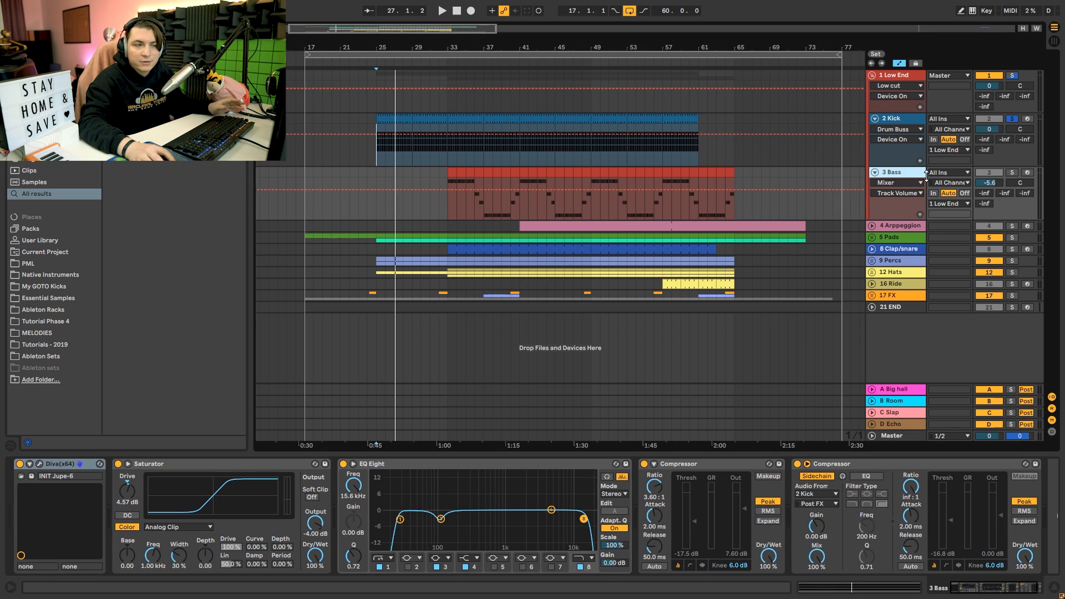
{"action": "left_click", "coordinate": [447, 205]}
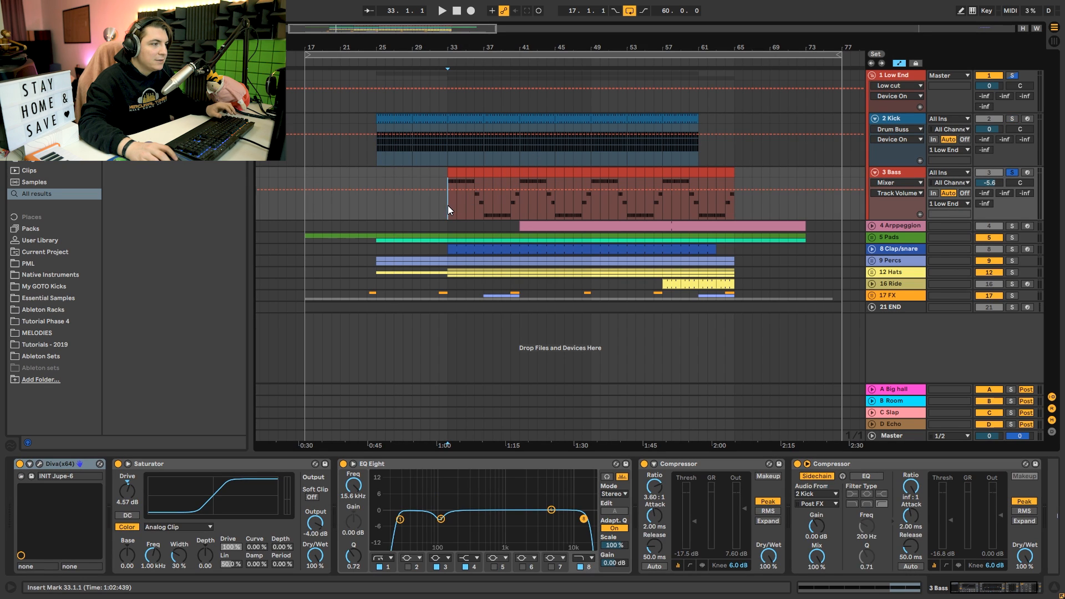
{"action": "key", "text": "space"}
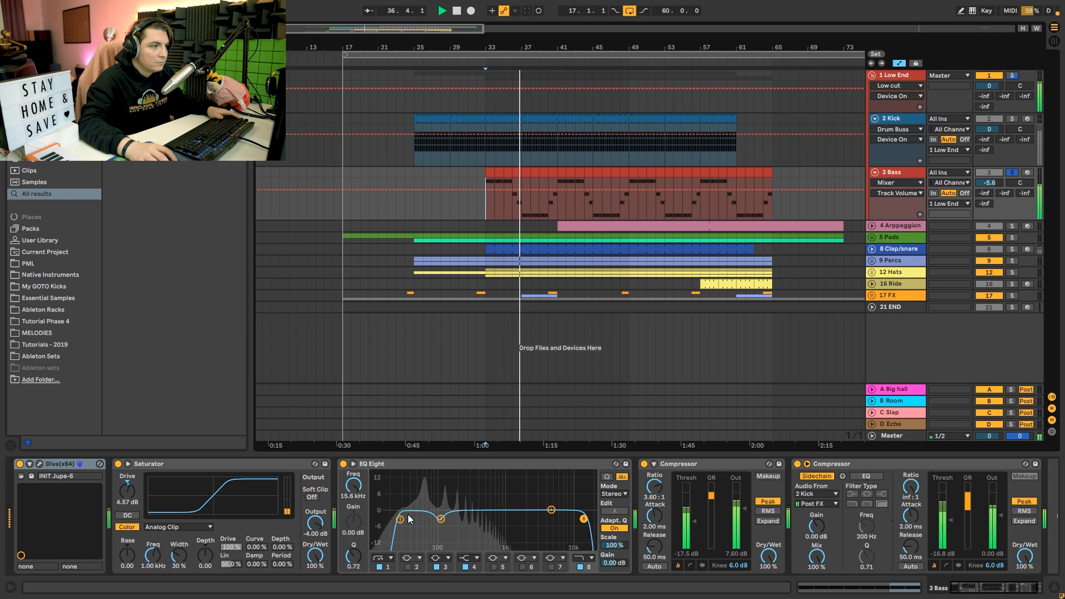
{"action": "key", "text": "space"}
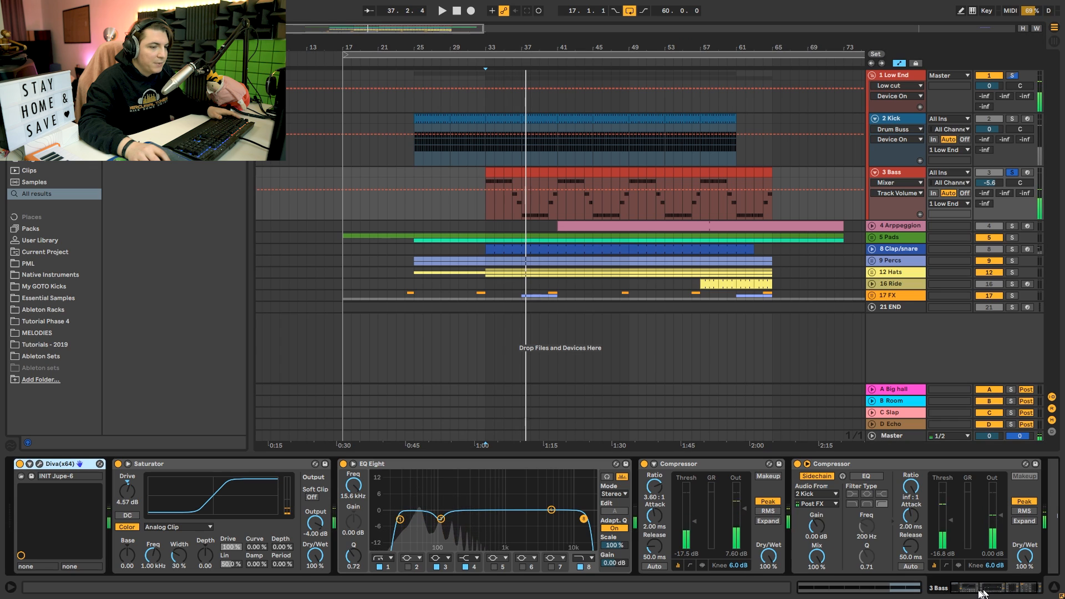
Open the Bass track's Diva synth and play the part while examining its filter settings.
{"action": "left_click", "coordinate": [29, 465]}
{"action": "left_click", "coordinate": [39, 463]}
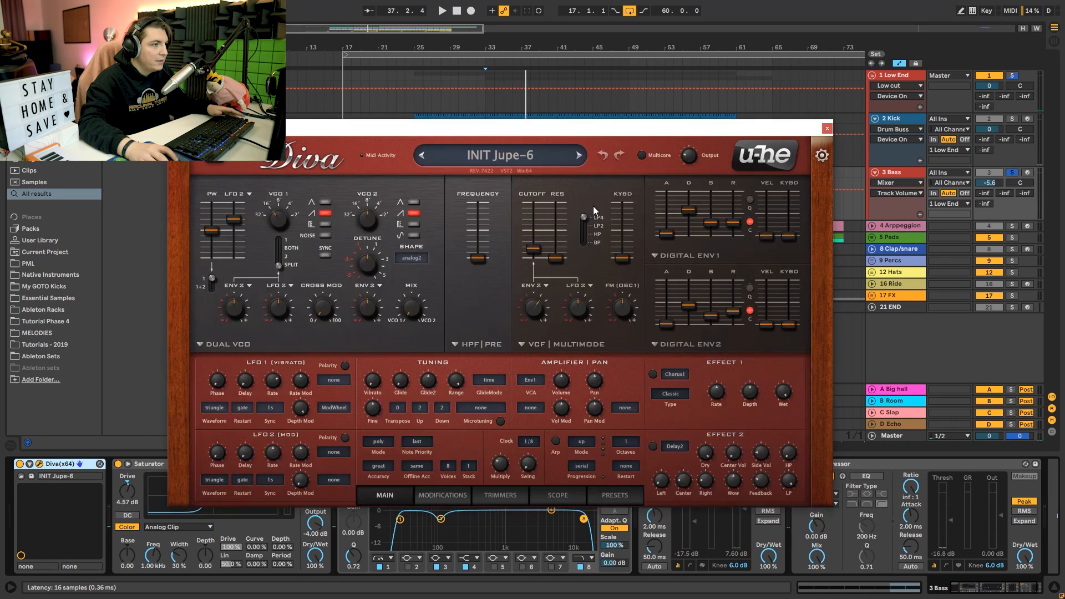
{"action": "left_click_drag", "start_coordinate": [601, 131], "coordinate": [655, 123]}
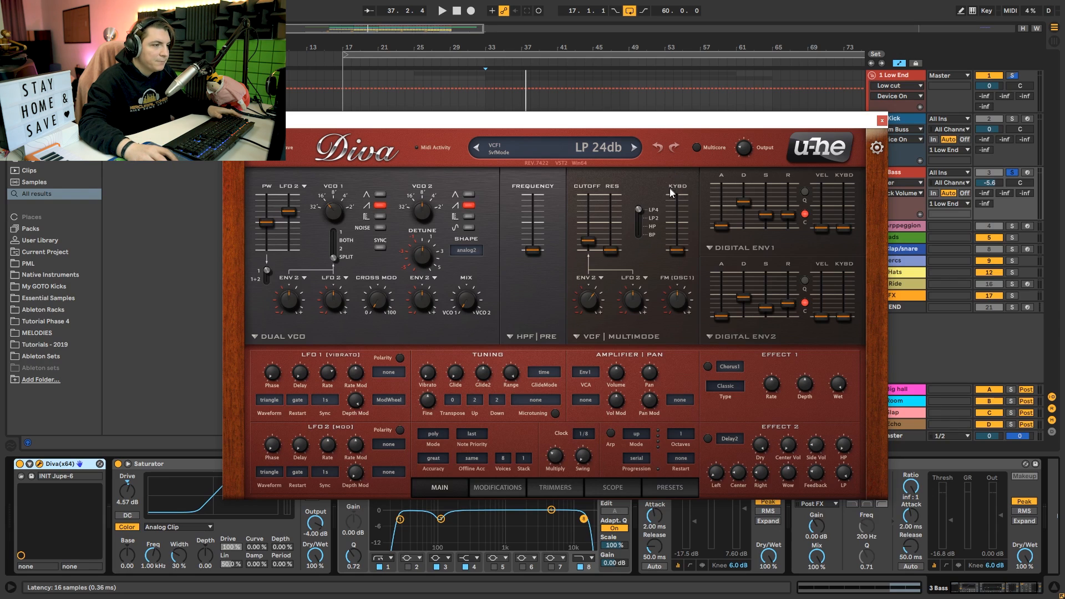
{"action": "key", "text": "space"}
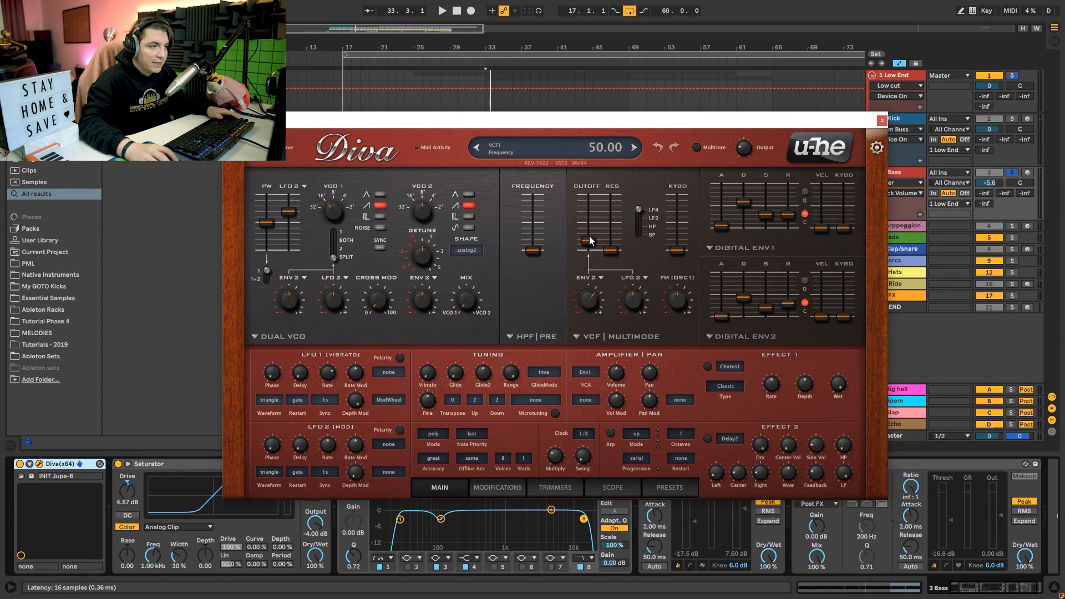
Enable Multicore in the bass Diva, play the part again and close the plugin window.
{"action": "key", "text": "space"}
{"action": "key", "text": "space"}
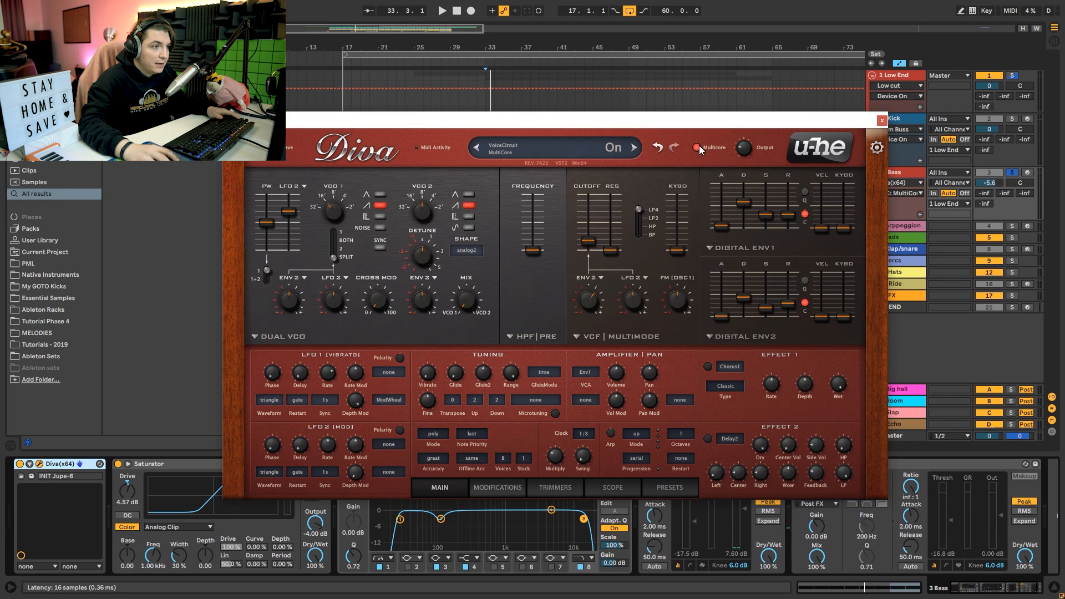
{"action": "key", "text": "space"}
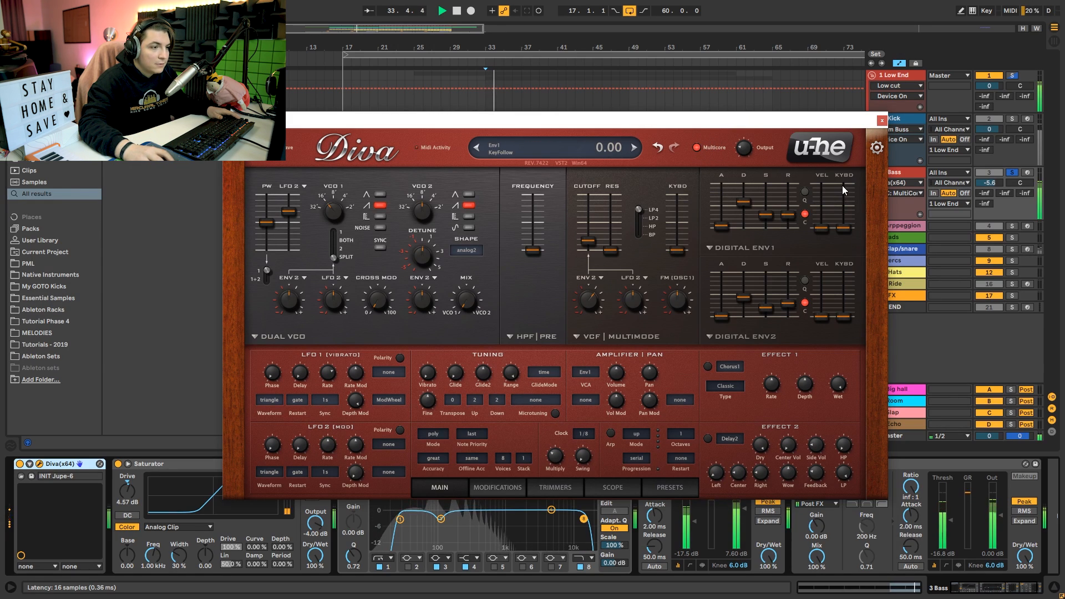
{"action": "key", "text": "space"}
{"action": "left_click", "coordinate": [882, 121]}
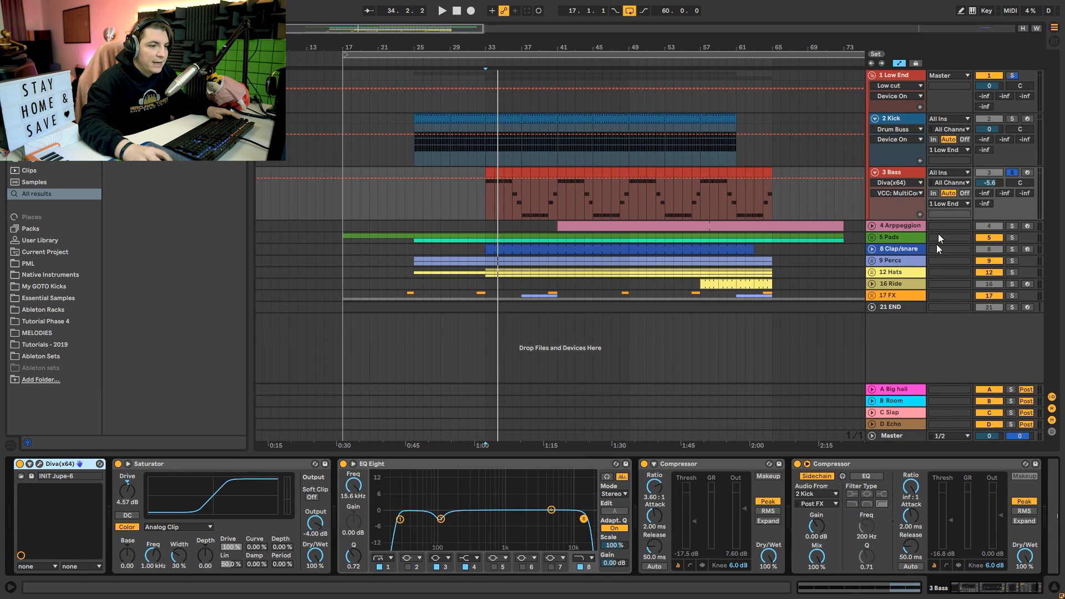
Show the Low End group's devices and play the soloed kick and bass together from bar 33.
{"action": "left_click", "coordinate": [905, 79]}
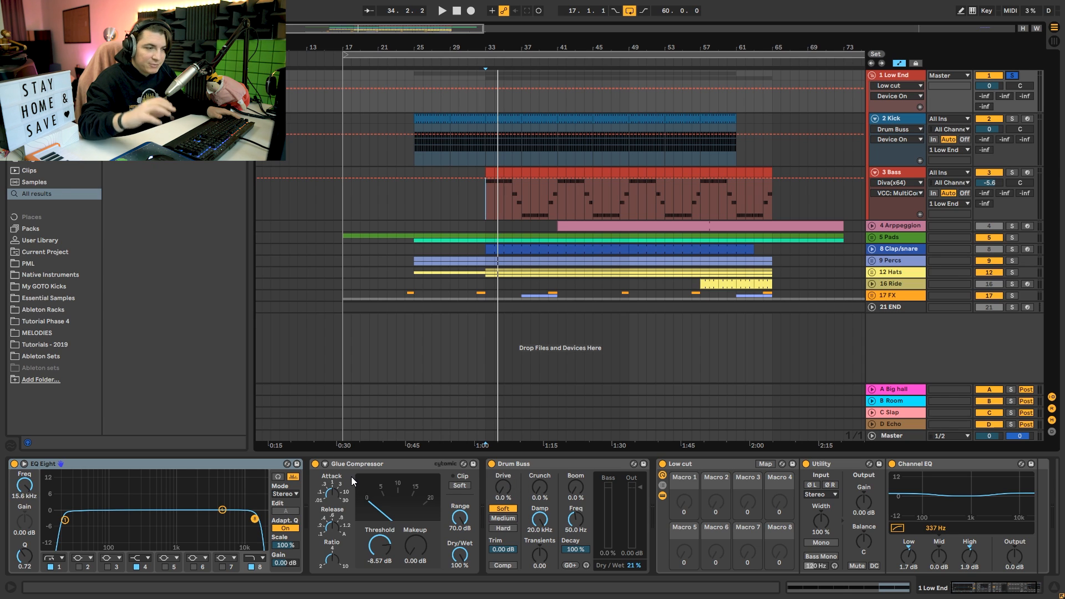
{"action": "key", "text": "space"}
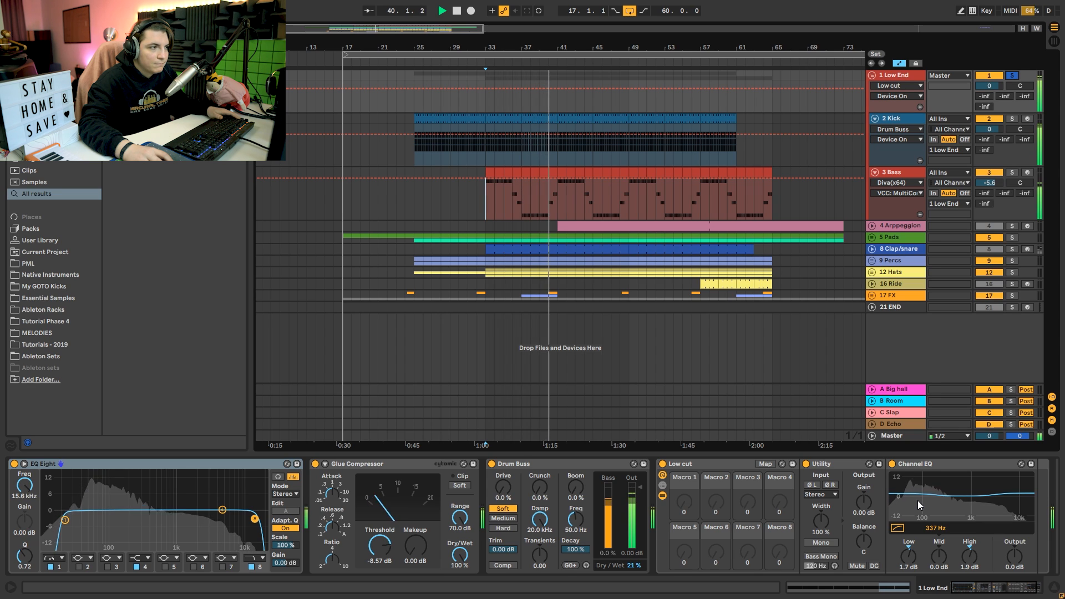
{"action": "key", "text": "space"}
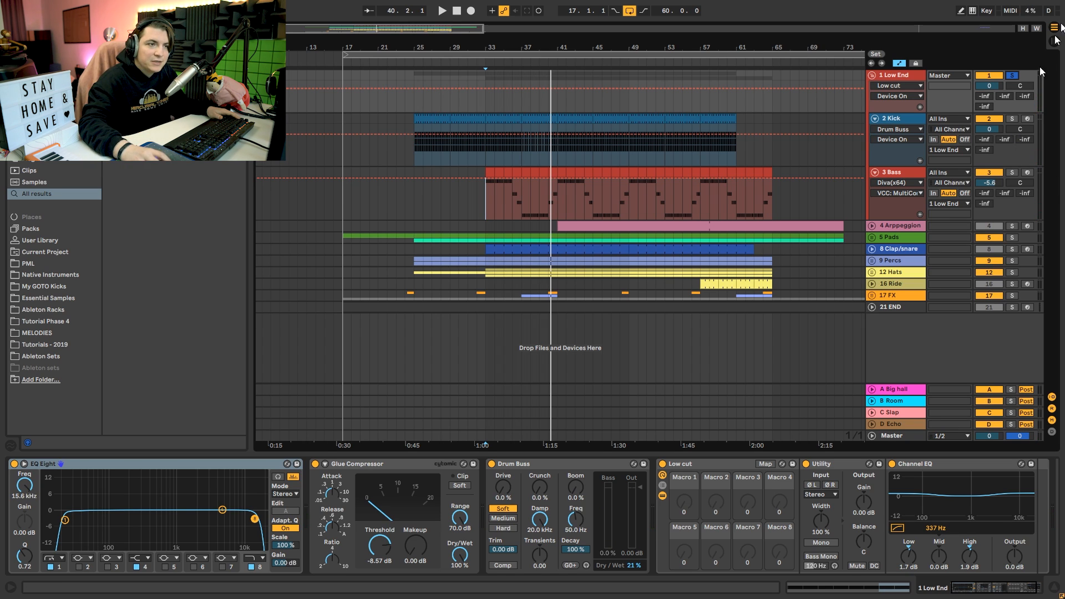
Unsolo and collapse the Low End group, and unfold and solo the Arpeggion track.
{"action": "left_click", "coordinate": [1011, 75]}
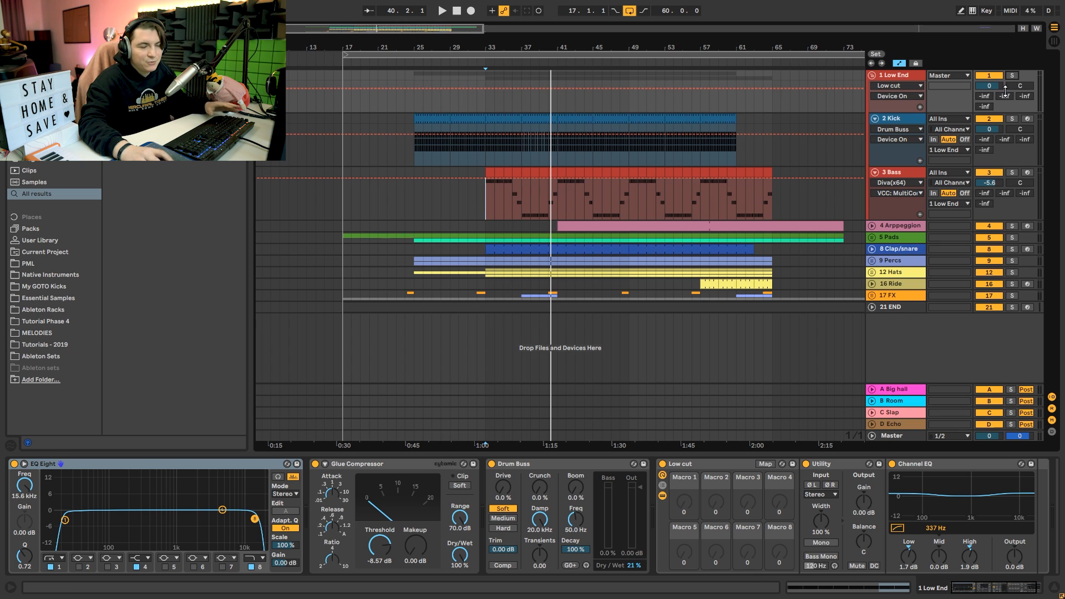
{"action": "left_click", "coordinate": [873, 76]}
{"action": "left_click", "coordinate": [892, 86]}
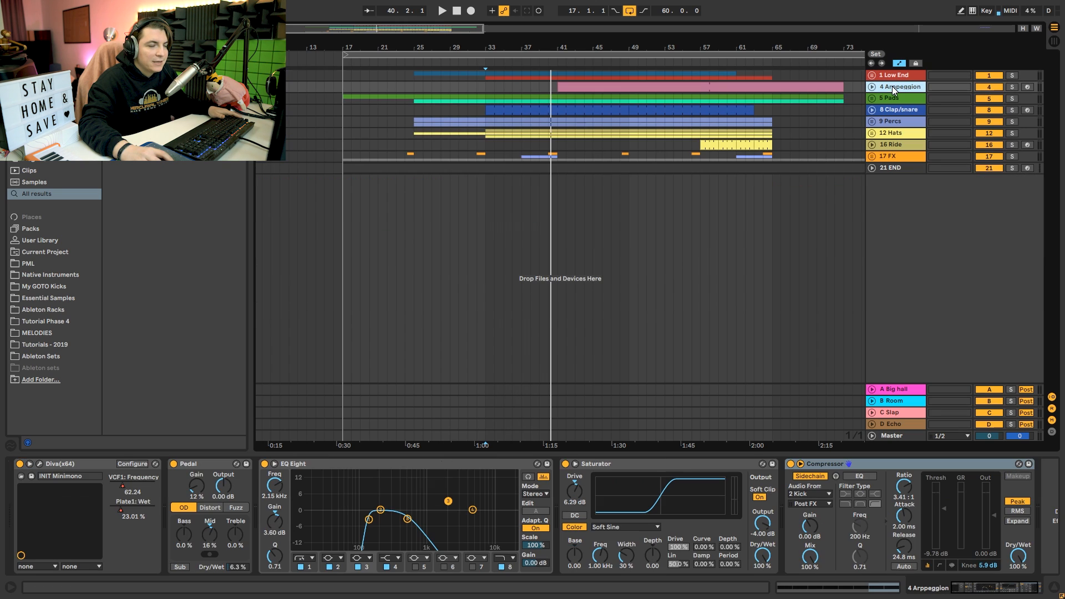
{"action": "left_click", "coordinate": [872, 87]}
{"action": "left_click", "coordinate": [1012, 87]}
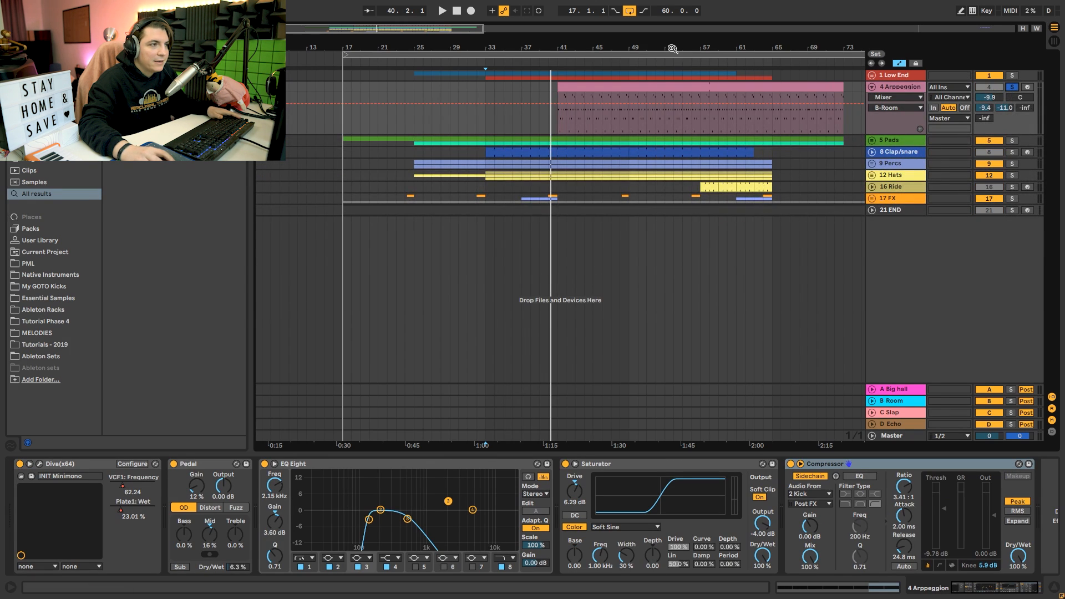
Play the soloed arpeggio from bar 41 and move the insert mark to bar 47.
{"action": "scroll", "coordinate": [645, 58], "scroll_direction": "down", "scroll_amount": 1}
{"action": "left_click", "coordinate": [567, 128]}
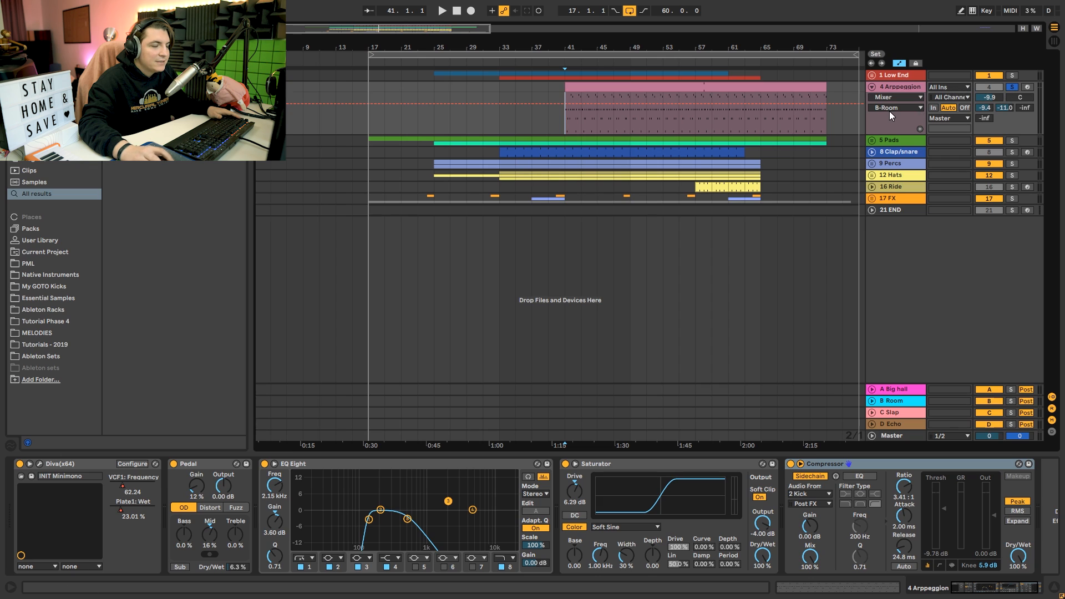
{"action": "key", "text": "space"}
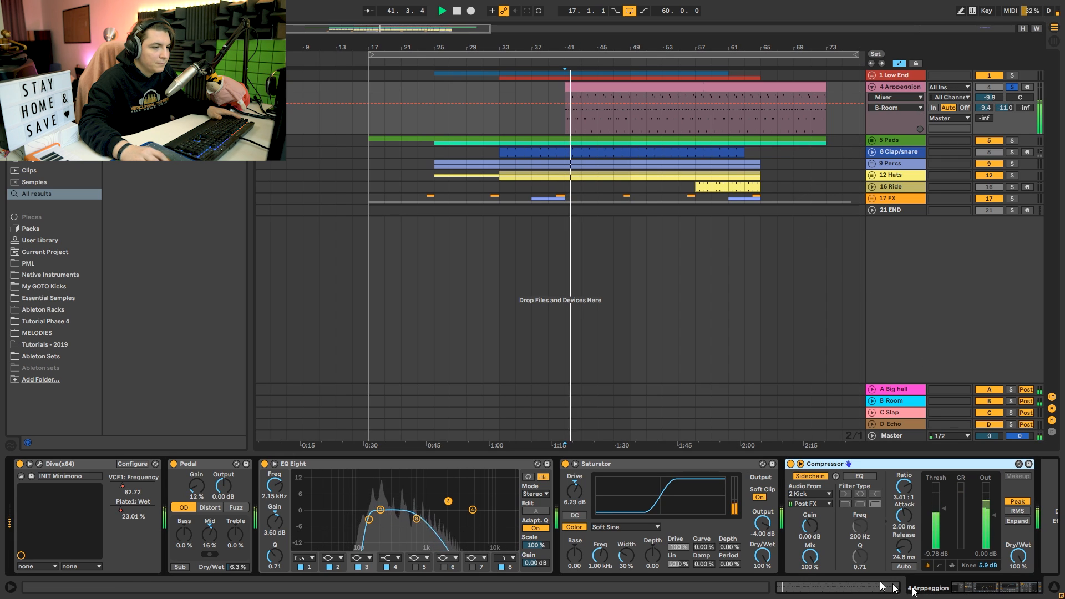
{"action": "left_click", "coordinate": [609, 115]}
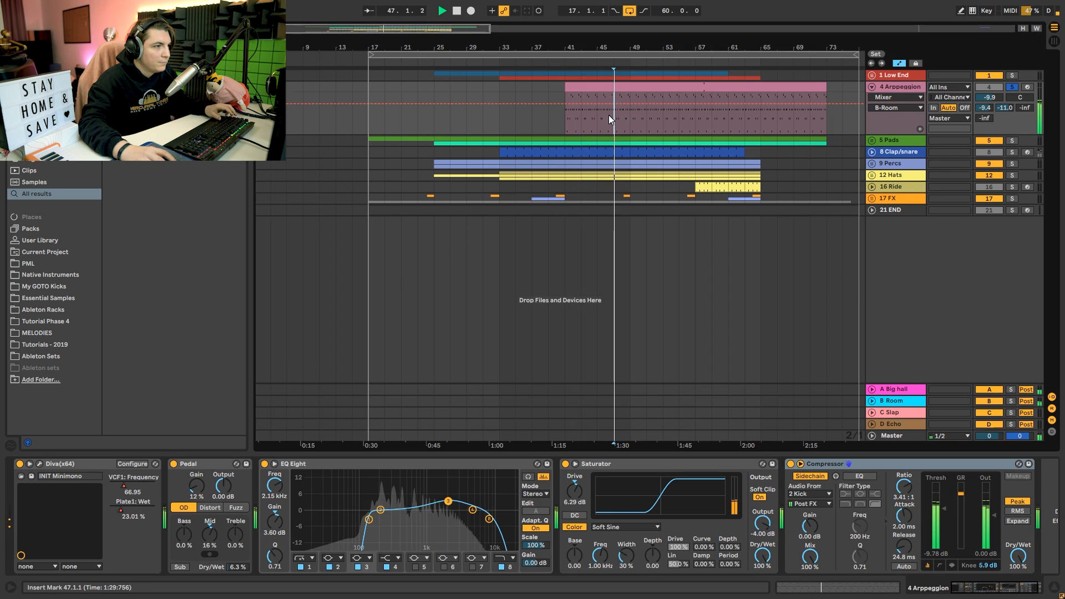
Open the Arpeggion track's Diva synth and play from bar 47 while examining its filter cutoff.
{"action": "left_click", "coordinate": [39, 464]}
{"action": "key", "text": "space"}
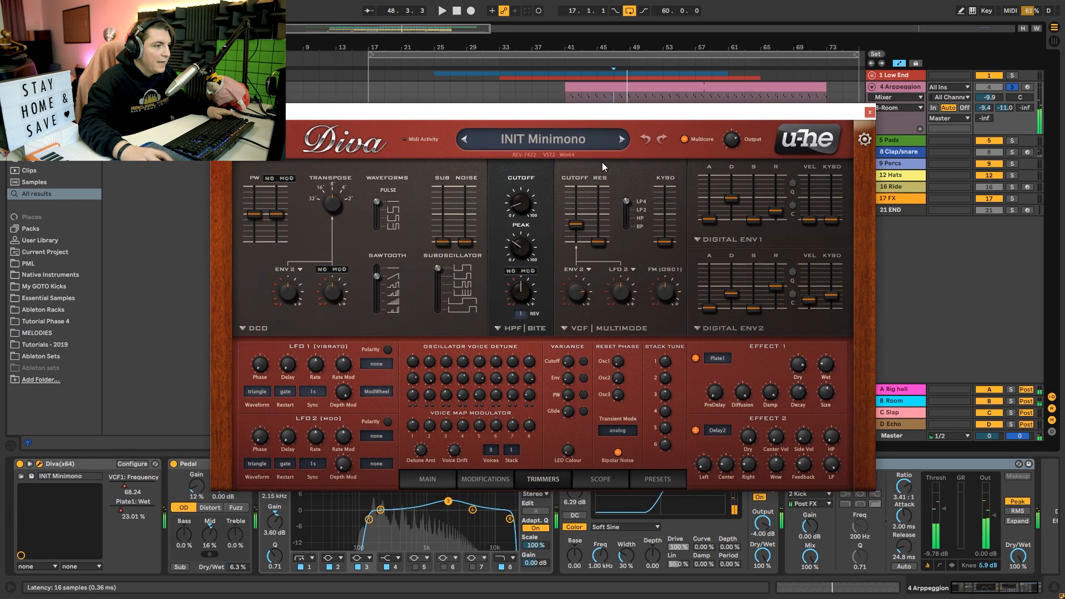
{"action": "key", "text": "space"}
{"action": "left_click_drag", "start_coordinate": [576, 225], "coordinate": [571, 241]}
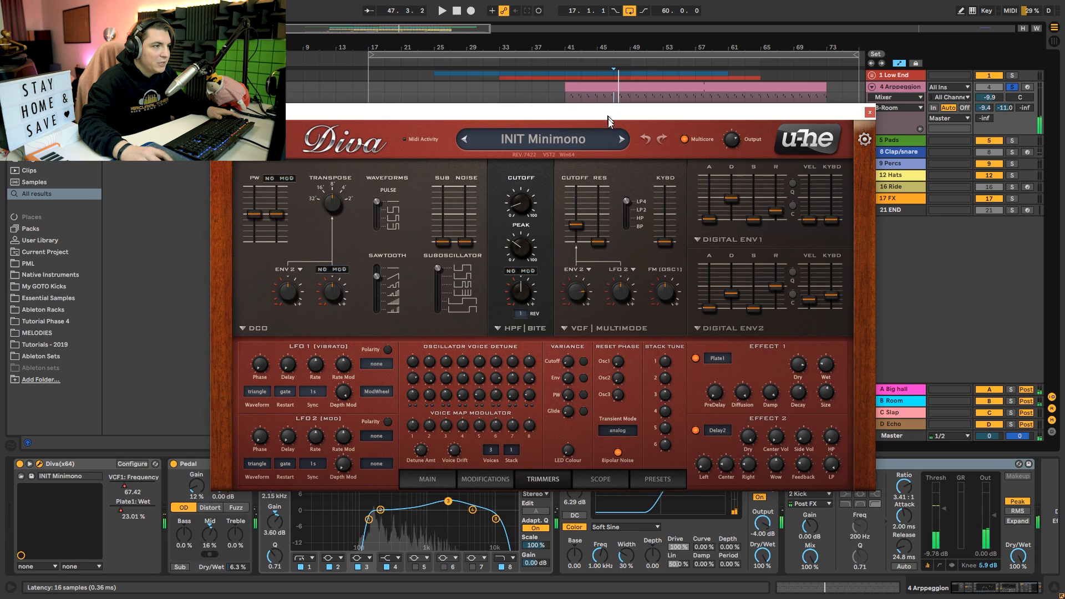
{"action": "key", "text": "space"}
Browse the Arpeggion track's Diva automation parameters and display the Plate1: Wet envelope.
{"action": "left_click", "coordinate": [895, 97]}
{"action": "left_click", "coordinate": [896, 118]}
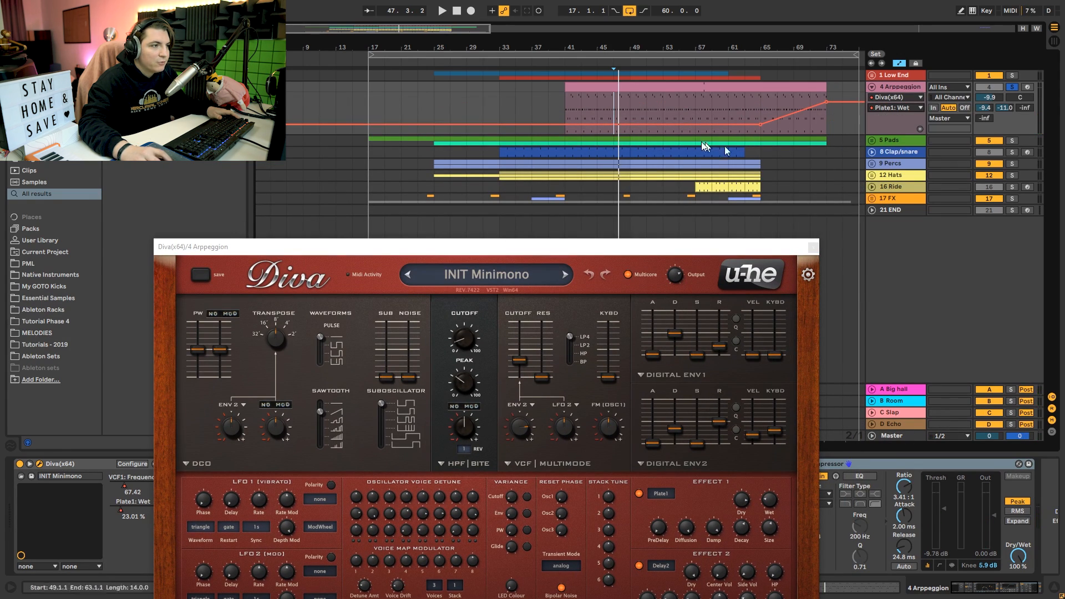
{"action": "left_click", "coordinate": [901, 96]}
{"action": "left_click", "coordinate": [895, 119]}
{"action": "left_click", "coordinate": [890, 109]}
{"action": "left_click", "coordinate": [898, 126]}
{"action": "left_click", "coordinate": [894, 108]}
{"action": "left_click", "coordinate": [897, 136]}
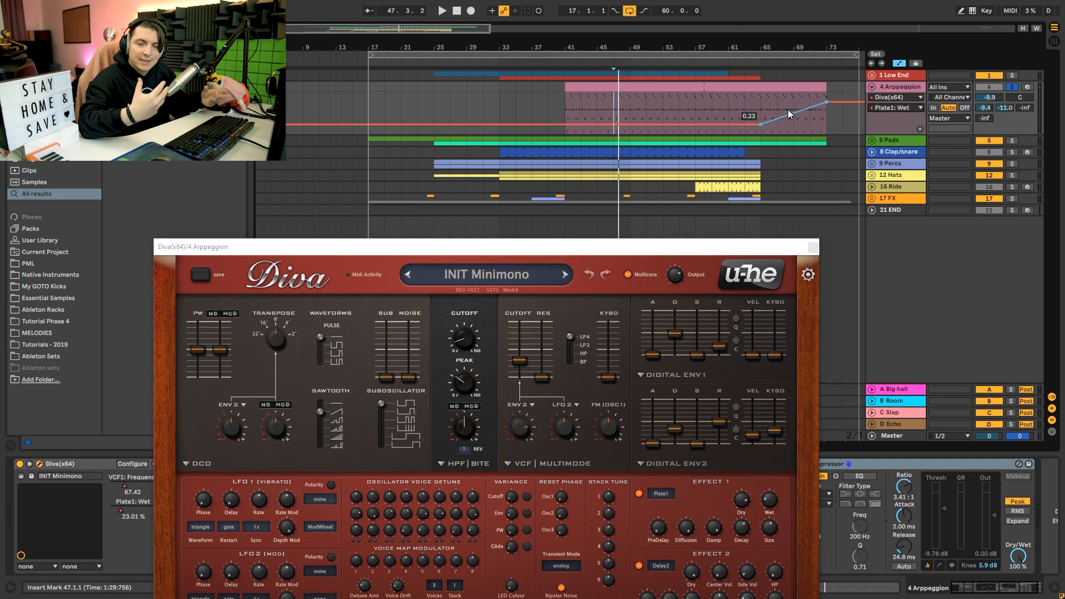
Play the arpeggio, compare Diva's Plate1 reverb off and on, and try out its Wet amount.
{"action": "left_click_drag", "start_coordinate": [558, 248], "coordinate": [484, 157]}
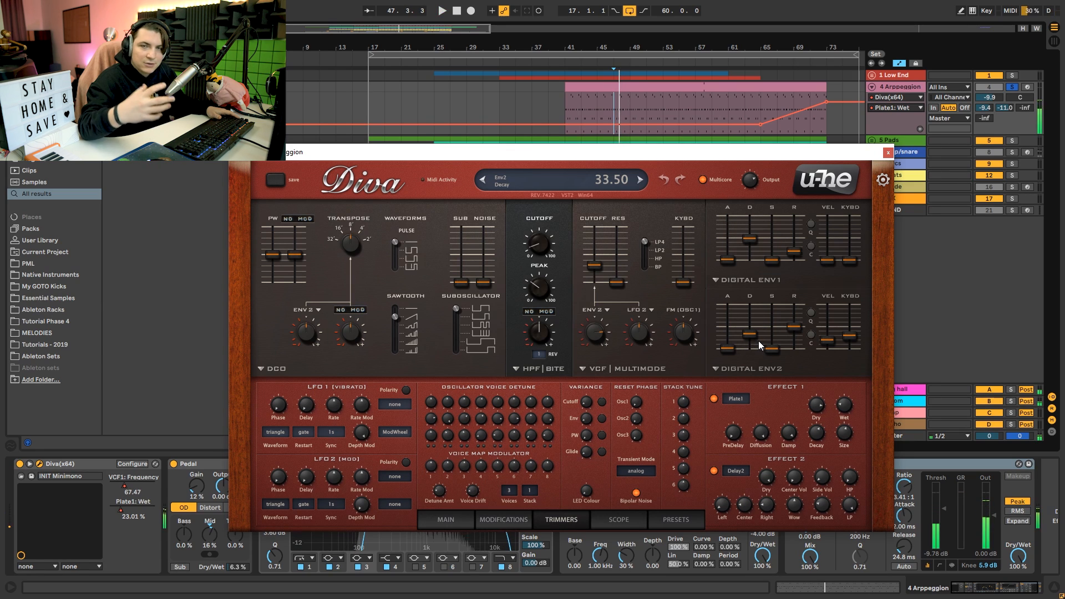
{"action": "key", "text": "space"}
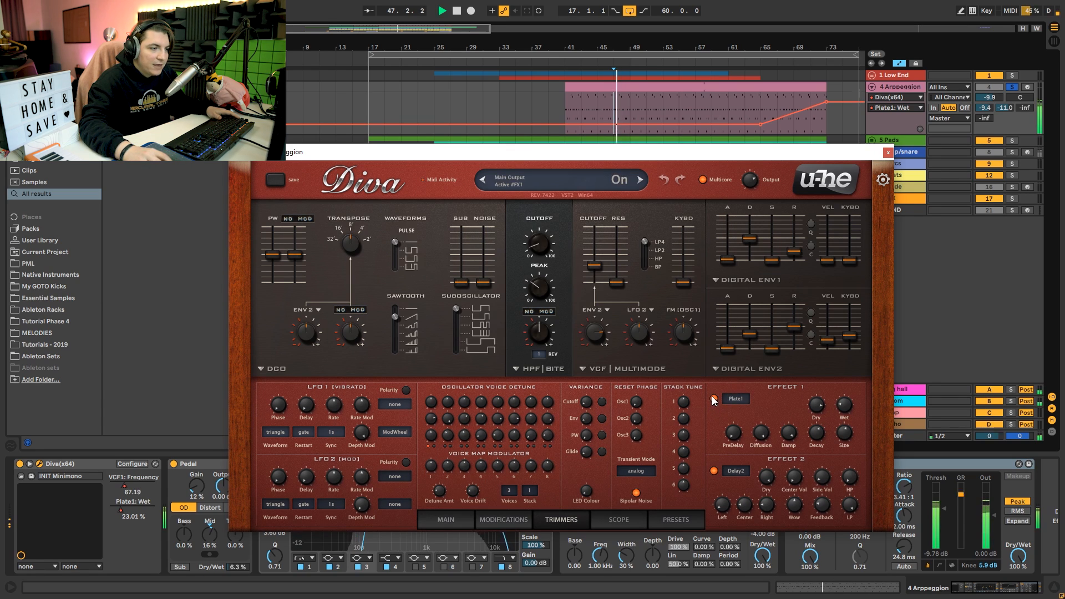
{"action": "left_click", "coordinate": [714, 399]}
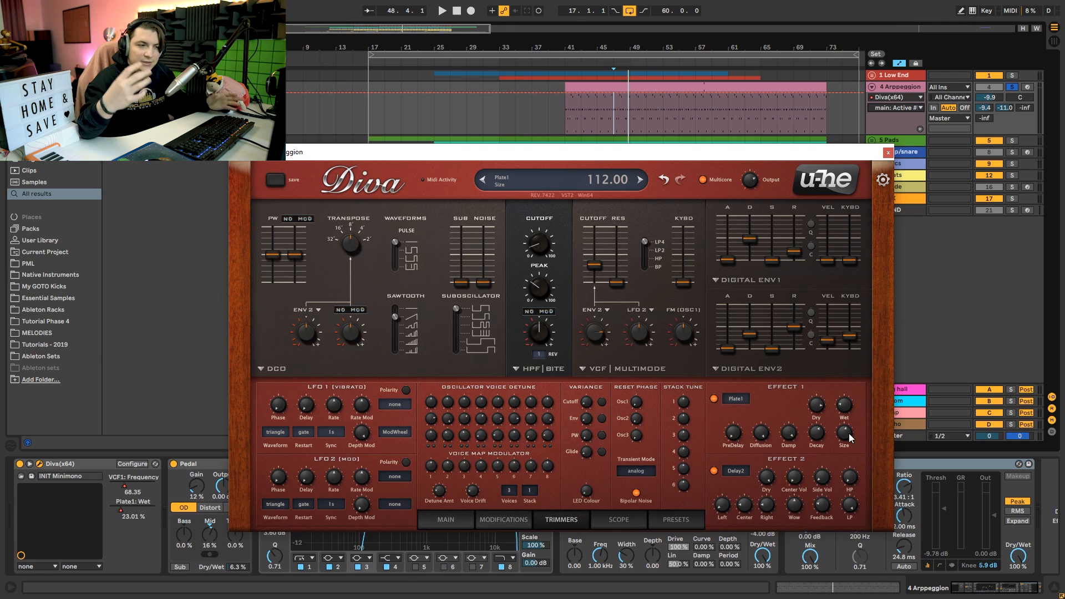
{"action": "left_click_drag", "start_coordinate": [848, 441], "coordinate": [885, 401]}
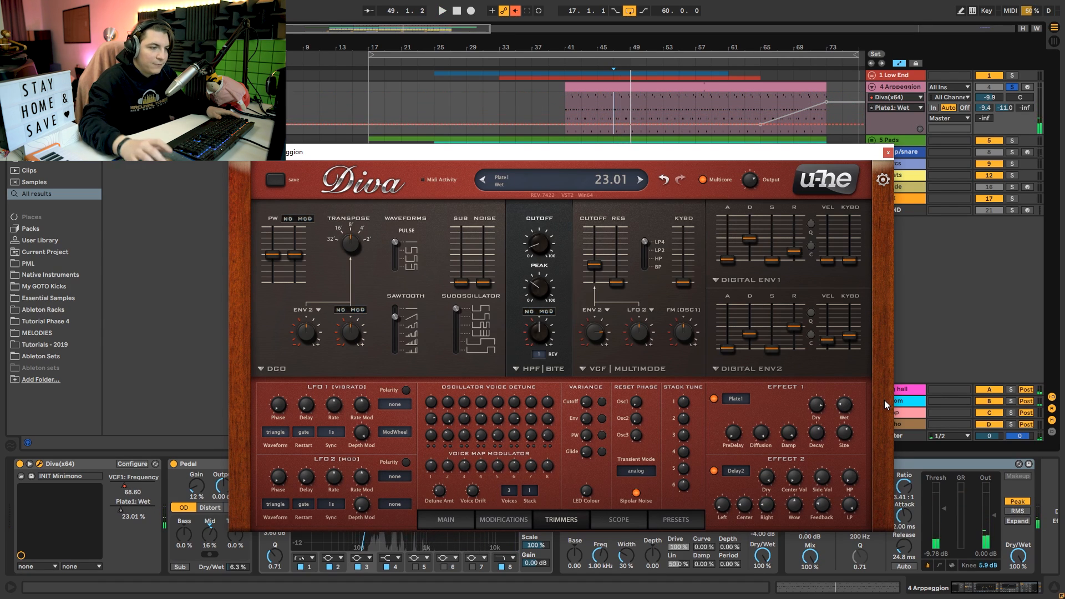
Play the arpeggio from bar 47 and compare it with Diva's Delay2 effect off and on.
{"action": "key", "text": "space"}
{"action": "left_click", "coordinate": [713, 471]}
{"action": "left_click", "coordinate": [713, 471]}
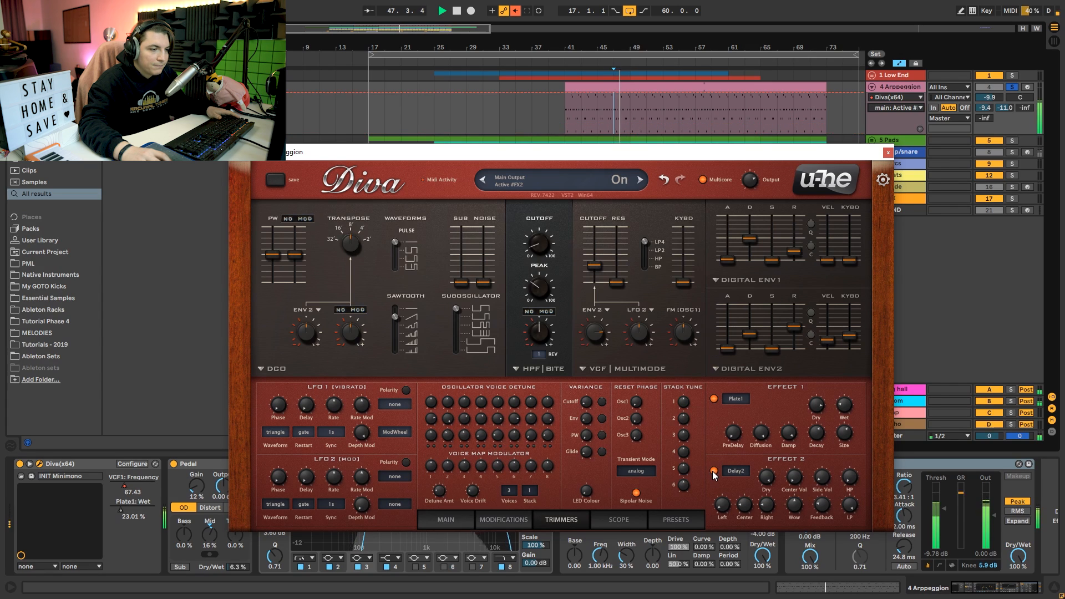
Close the Arpeggion track's Diva window and play the arpeggio while comparing its Pedal device off and on.
{"action": "key", "text": "space"}
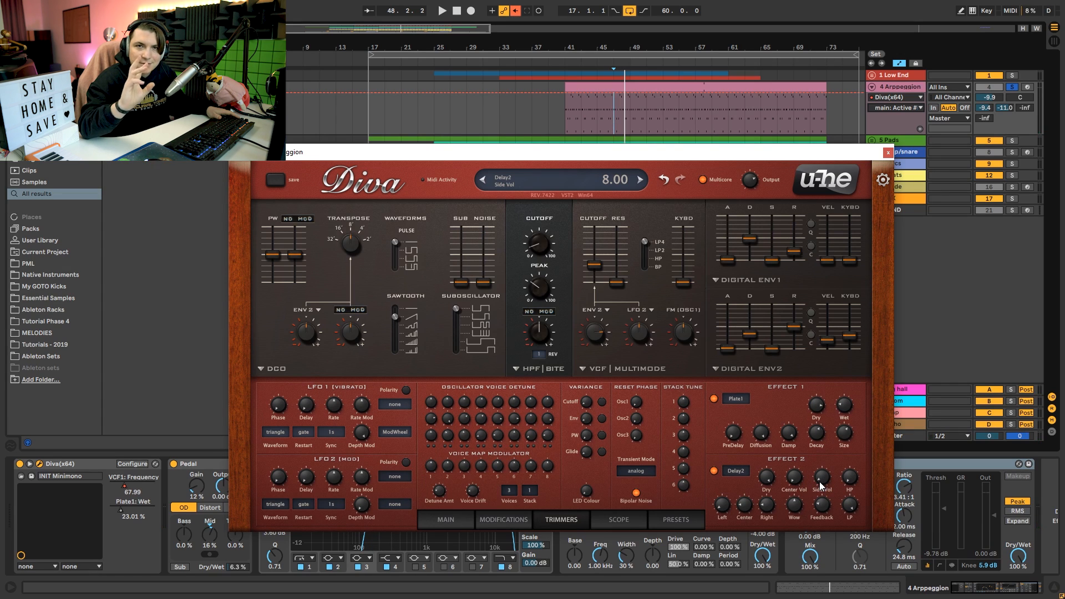
{"action": "left_click", "coordinate": [887, 153]}
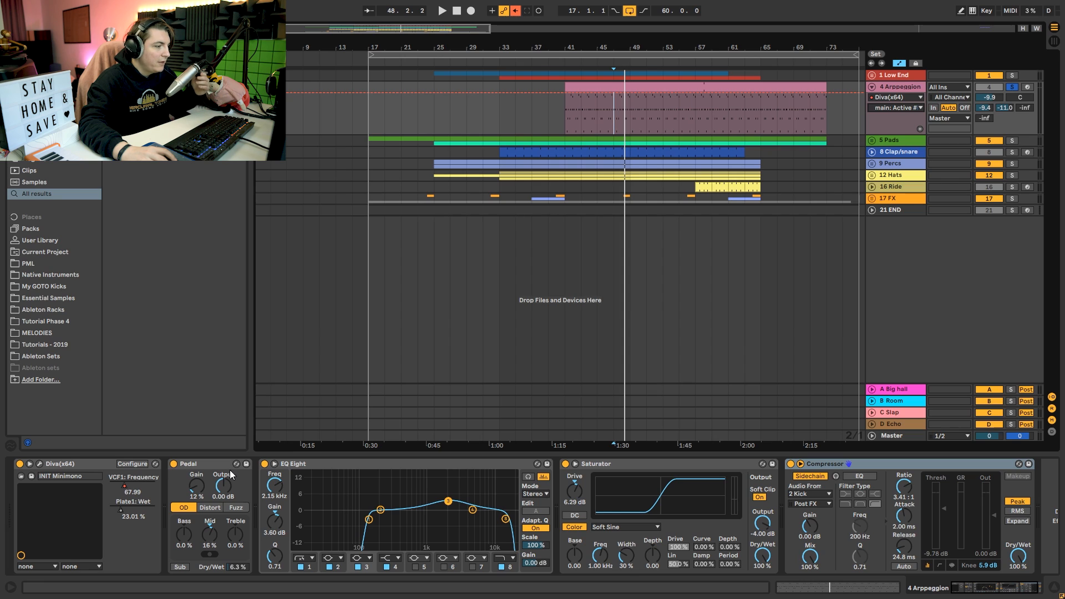
{"action": "left_click", "coordinate": [212, 466]}
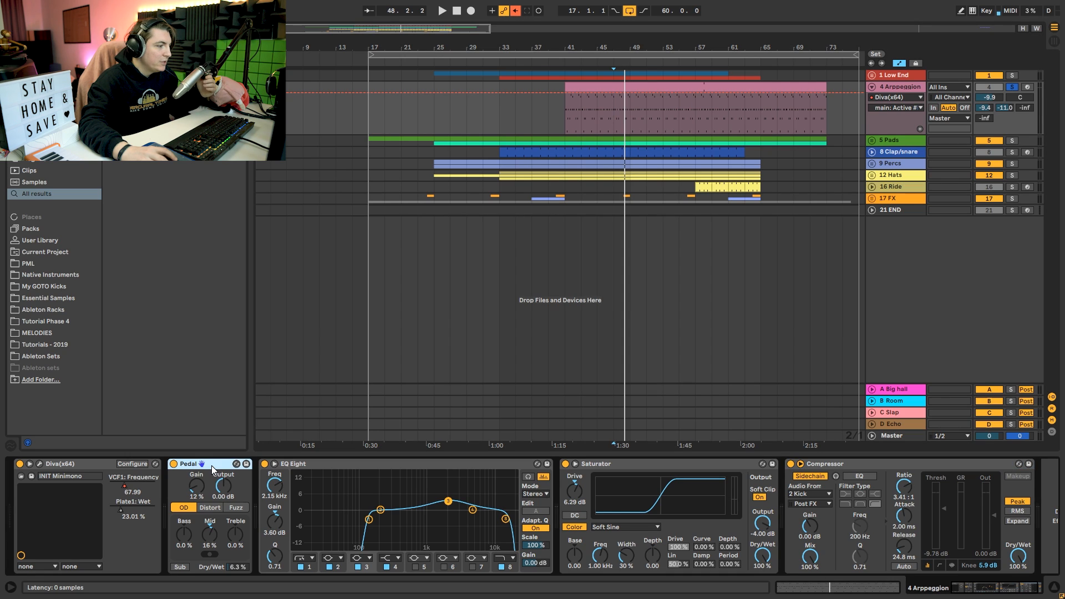
{"action": "key", "text": "space"}
{"action": "left_click", "coordinate": [174, 464]}
{"action": "left_click", "coordinate": [174, 463]}
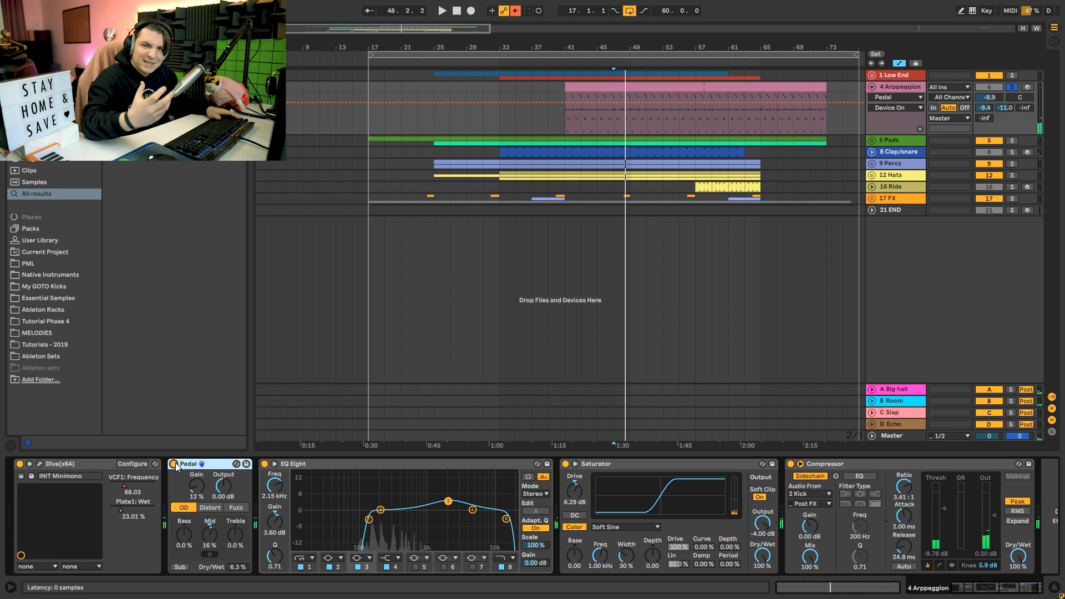
Play the arpeggio from bar 47 and compare it with the EQ Eight off and on.
{"action": "key", "text": "space"}
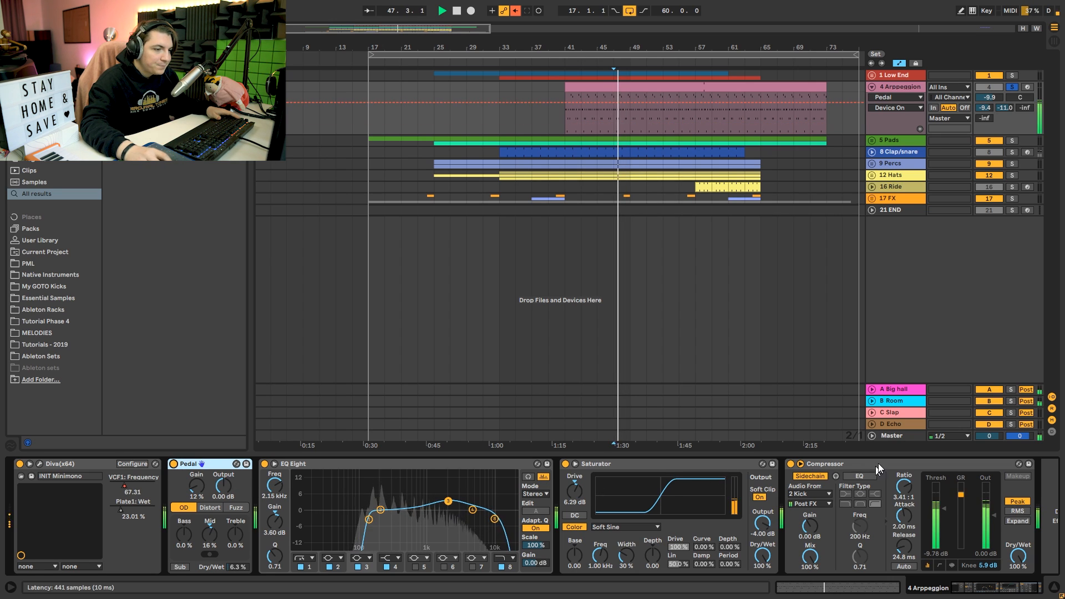
{"action": "key", "text": "space"}
{"action": "key", "text": "space"}
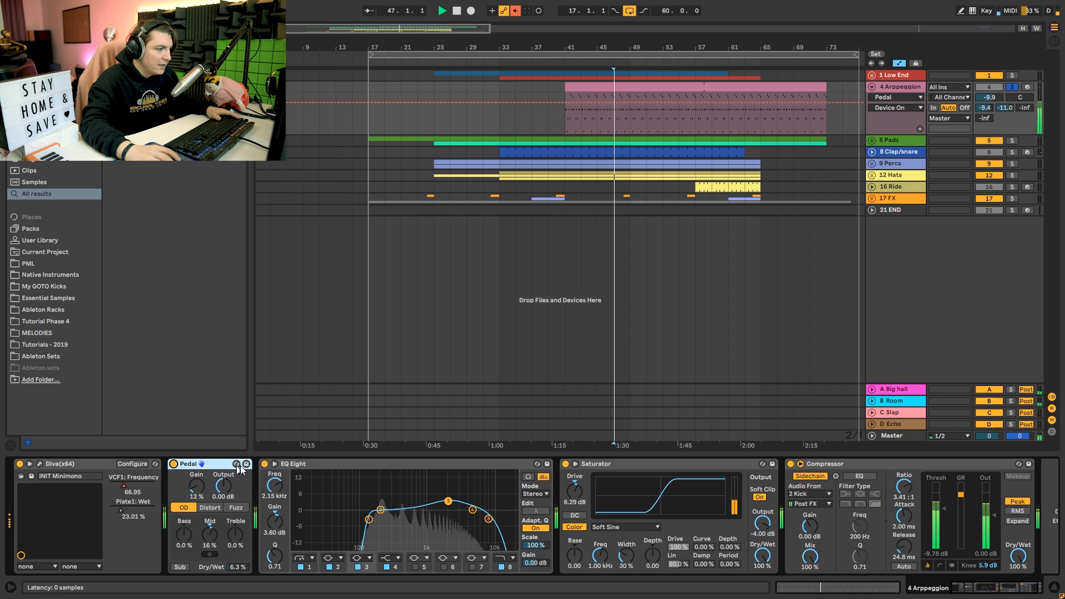
{"action": "left_click", "coordinate": [268, 463]}
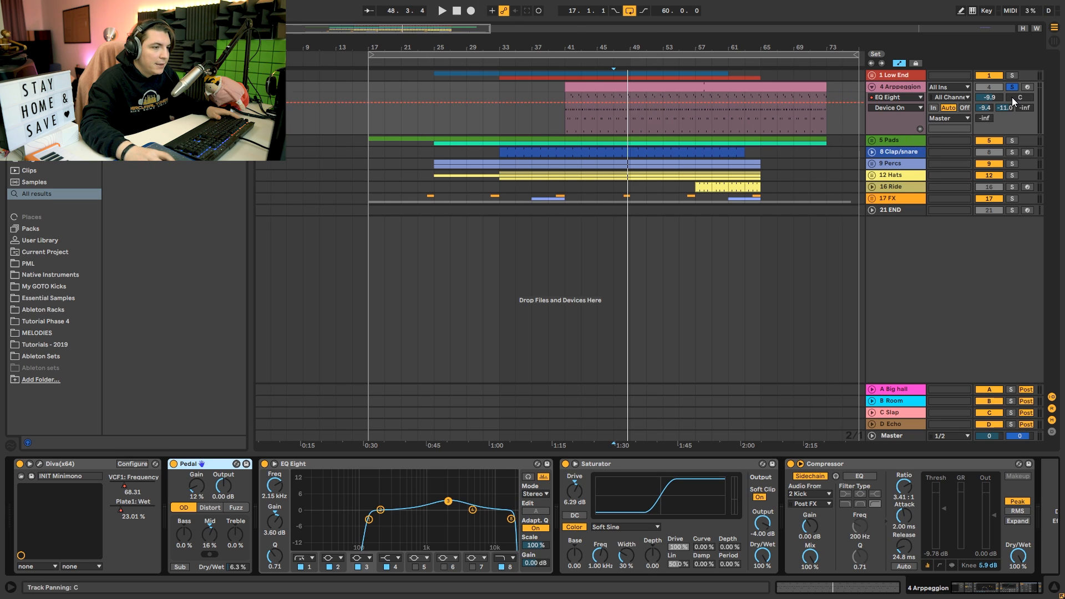
Fold the Arpeggion track, open the Pads group and unfold the 6 Pads track inside it.
{"action": "left_click", "coordinate": [873, 87]}
{"action": "left_click", "coordinate": [894, 98]}
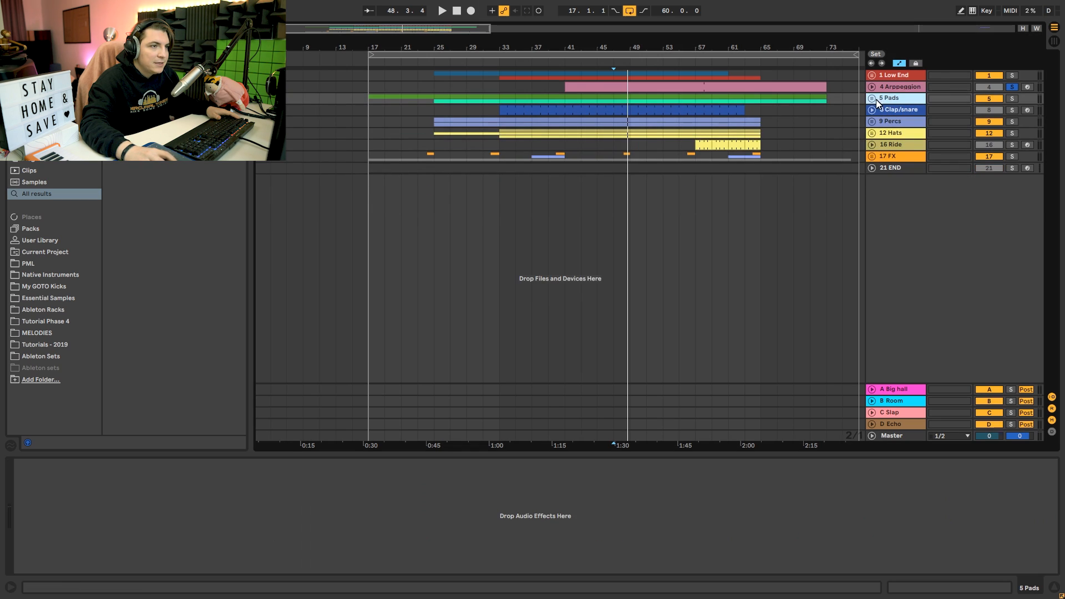
{"action": "left_click", "coordinate": [873, 98]}
{"action": "left_click", "coordinate": [896, 141]}
{"action": "key", "text": "u"}
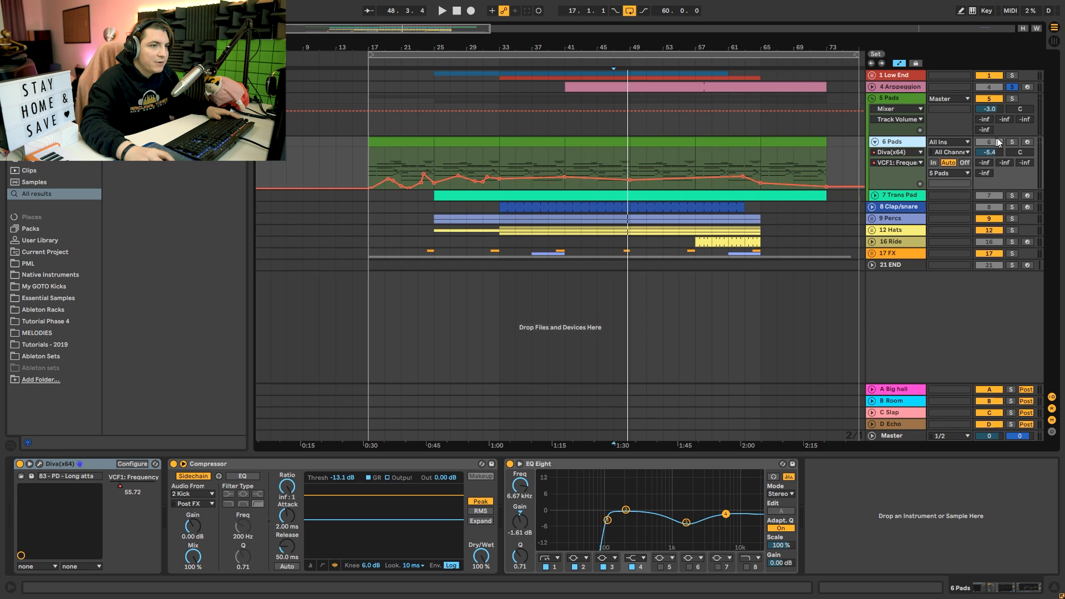
Play the soloed pads from bar 17 and examine the chord notes in the Pads MIDI clip.
{"action": "left_click", "coordinate": [368, 165]}
{"action": "key", "text": "space"}
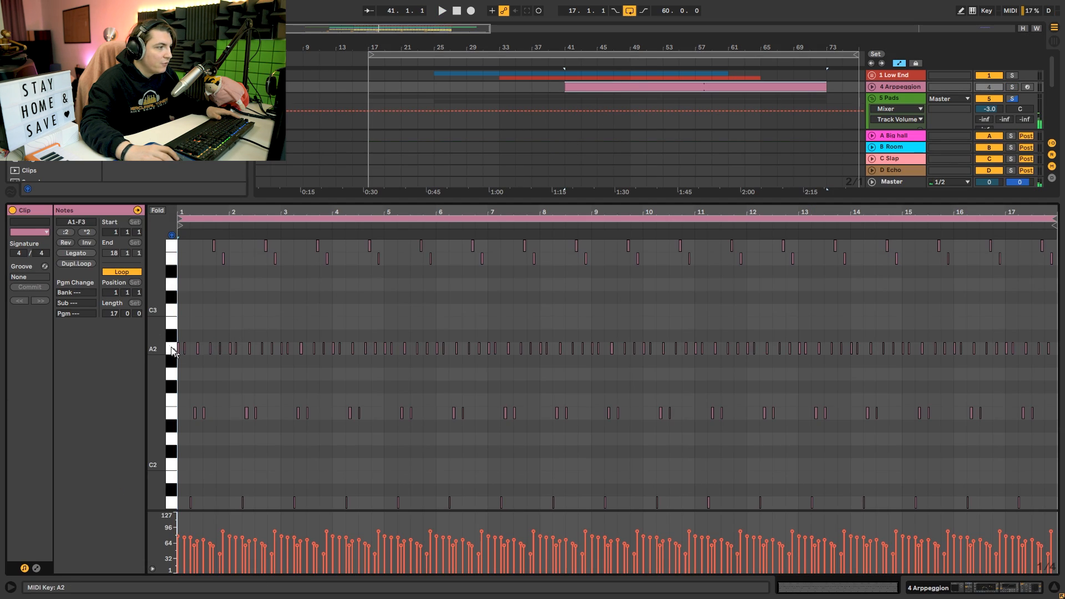
{"action": "left_click_drag", "start_coordinate": [172, 350], "coordinate": [158, 350]}
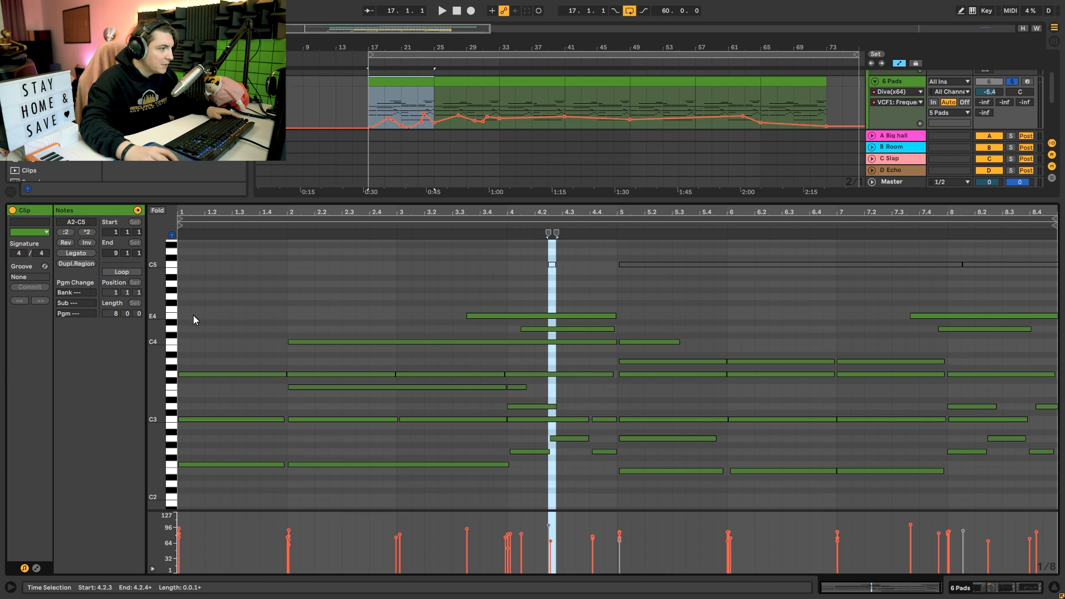
{"action": "key", "text": "space"}
{"action": "left_click", "coordinate": [396, 294]}
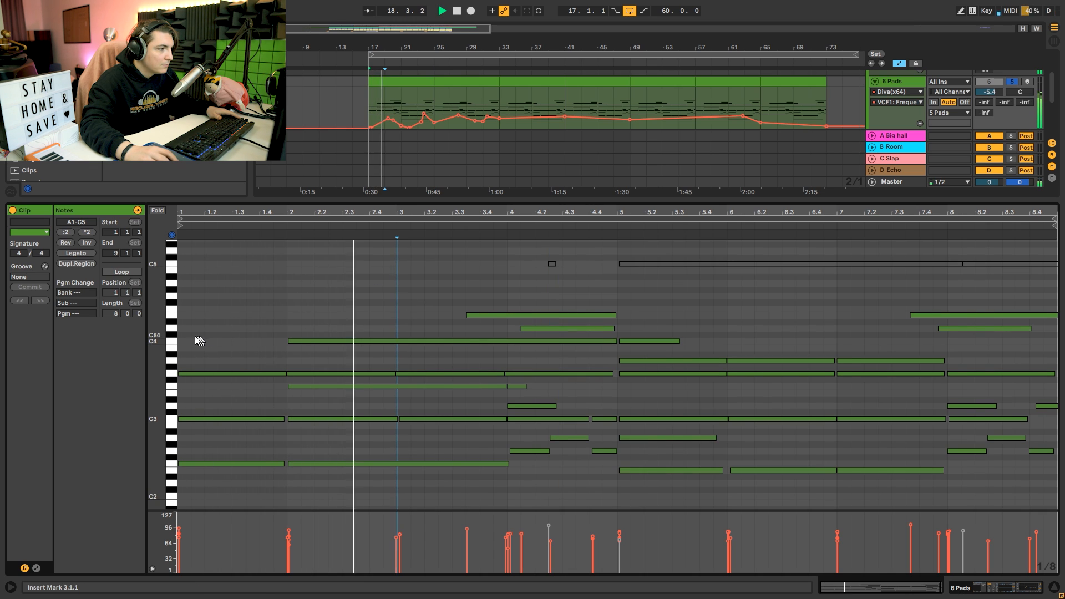
{"action": "left_click_drag", "start_coordinate": [165, 316], "coordinate": [164, 313]}
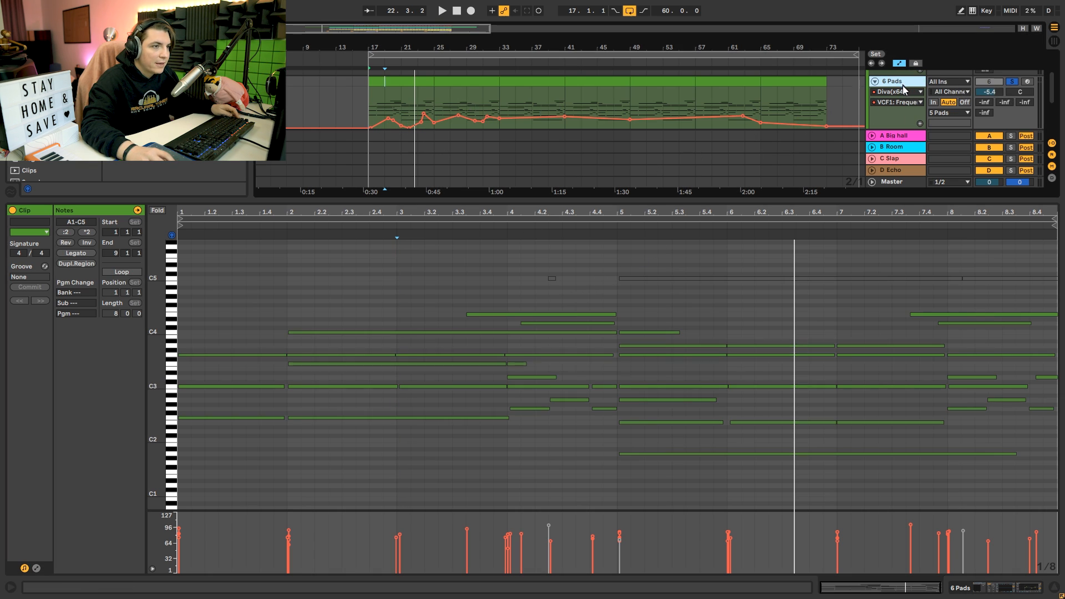
Show the Pads track's devices, play it in and out of solo, and switch its Compressor to the compact meter display.
{"action": "key", "text": "shift+Tab"}
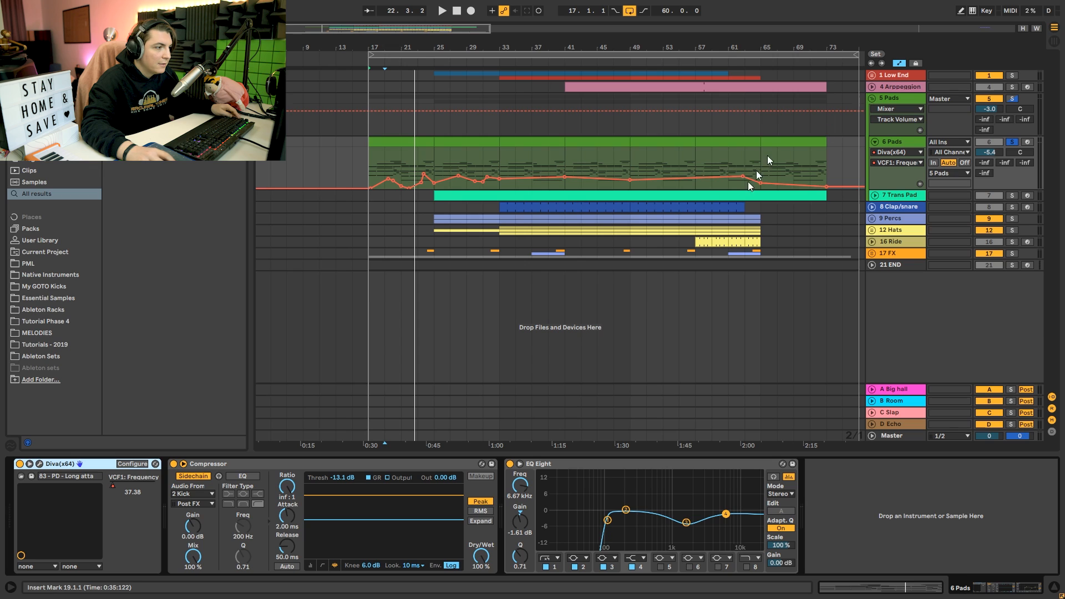
{"action": "left_click", "coordinate": [1012, 142]}
{"action": "key", "text": "space"}
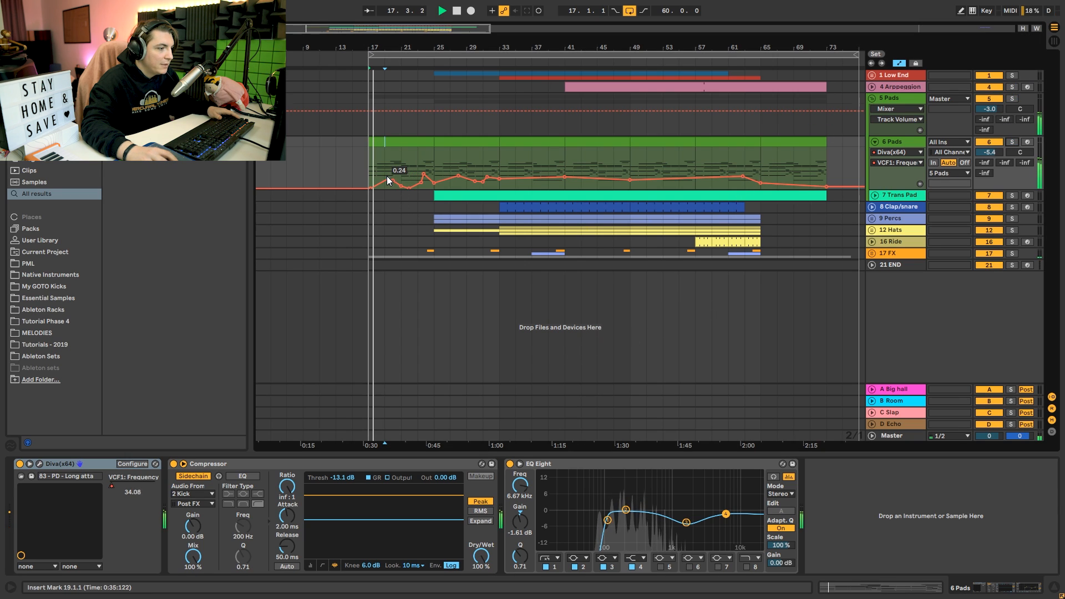
{"action": "left_click", "coordinate": [311, 565]}
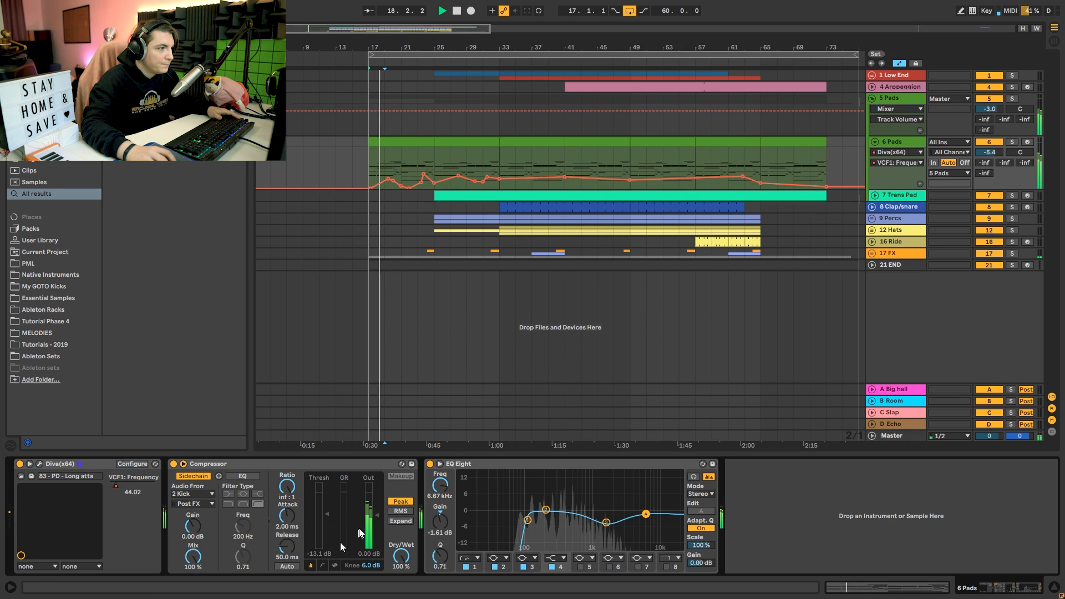
{"action": "left_click", "coordinate": [1012, 142]}
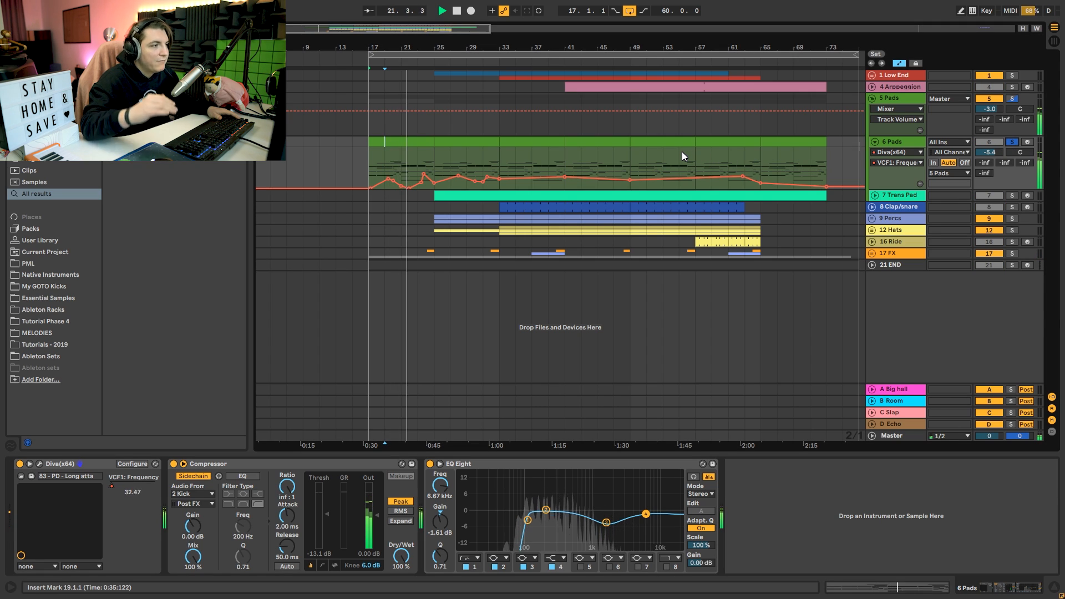
{"action": "left_click", "coordinate": [515, 111]}
{"action": "key", "text": "ctrl+z"}
{"action": "scroll", "coordinate": [427, 167], "scroll_direction": "up", "scroll_amount": 3}
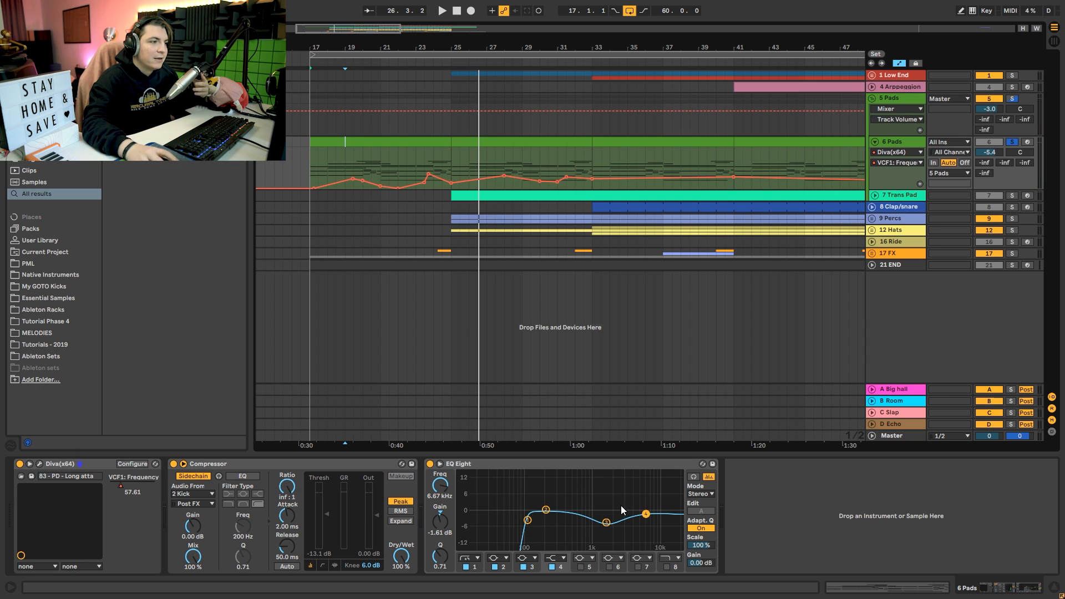
Unfold the Trans Pad track, play it soloed from bar 25, and examine the notes in its MIDI clip.
{"action": "left_click", "coordinate": [900, 198]}
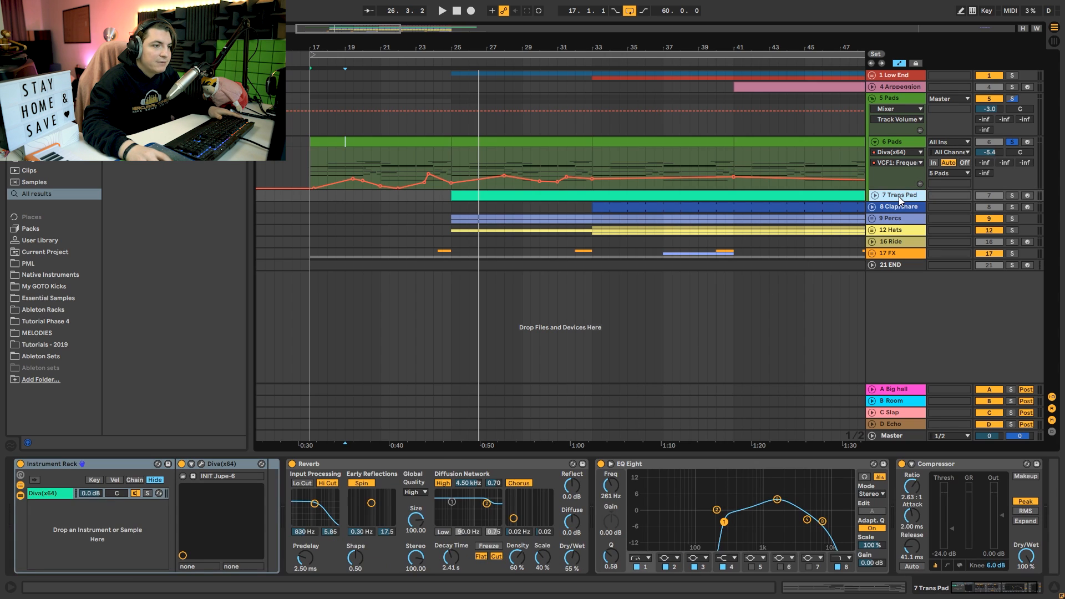
{"action": "left_click", "coordinate": [875, 195]}
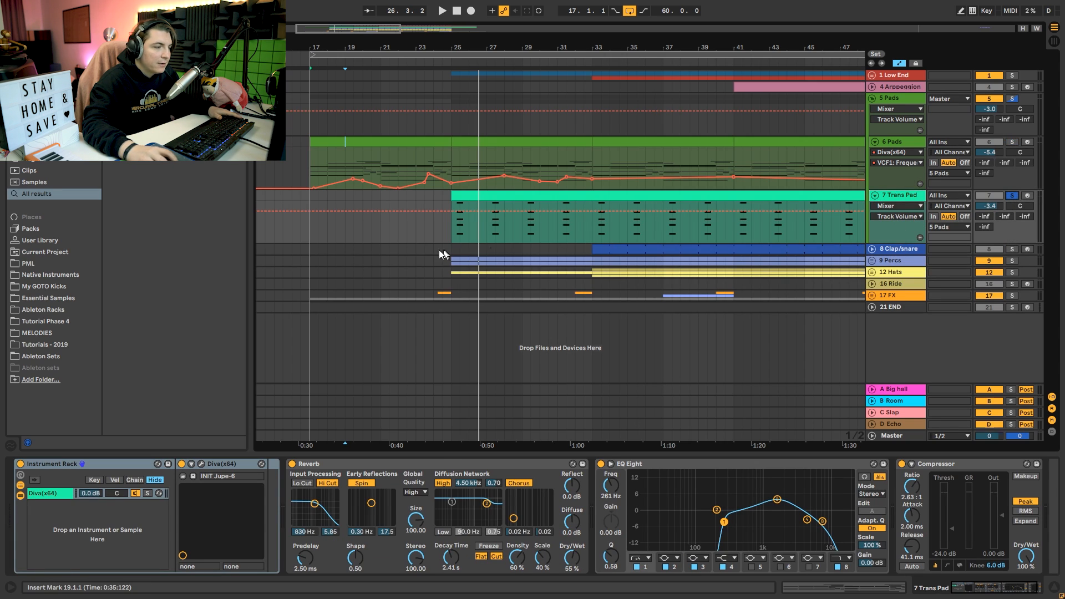
{"action": "left_click", "coordinate": [452, 226]}
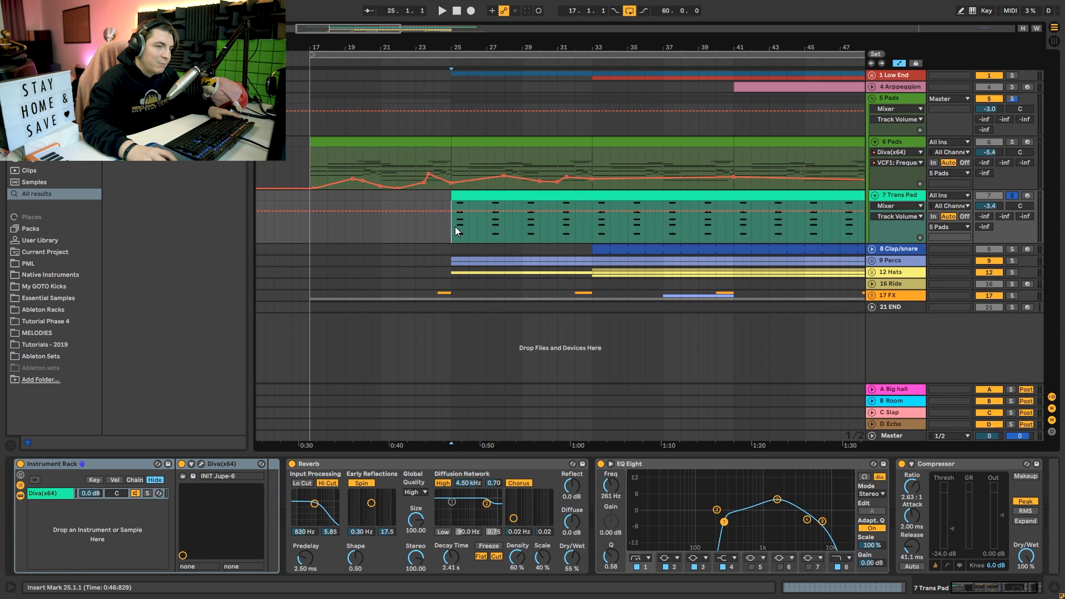
{"action": "key", "text": "space"}
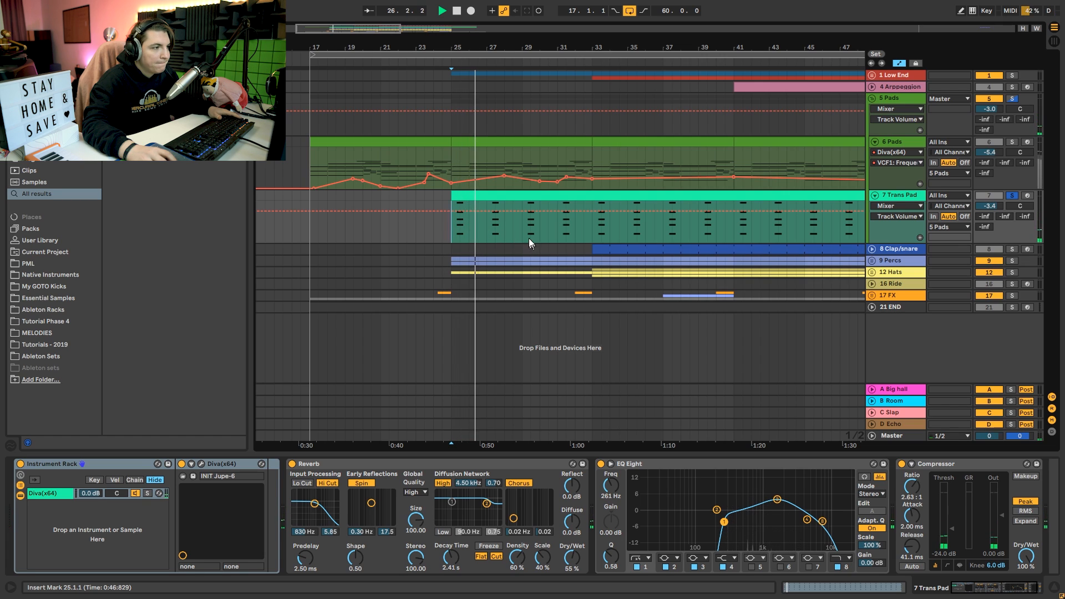
{"action": "double_click", "coordinate": [520, 207]}
{"action": "left_click_drag", "start_coordinate": [171, 363], "coordinate": [192, 364]}
{"action": "key", "text": "shift+Tab"}
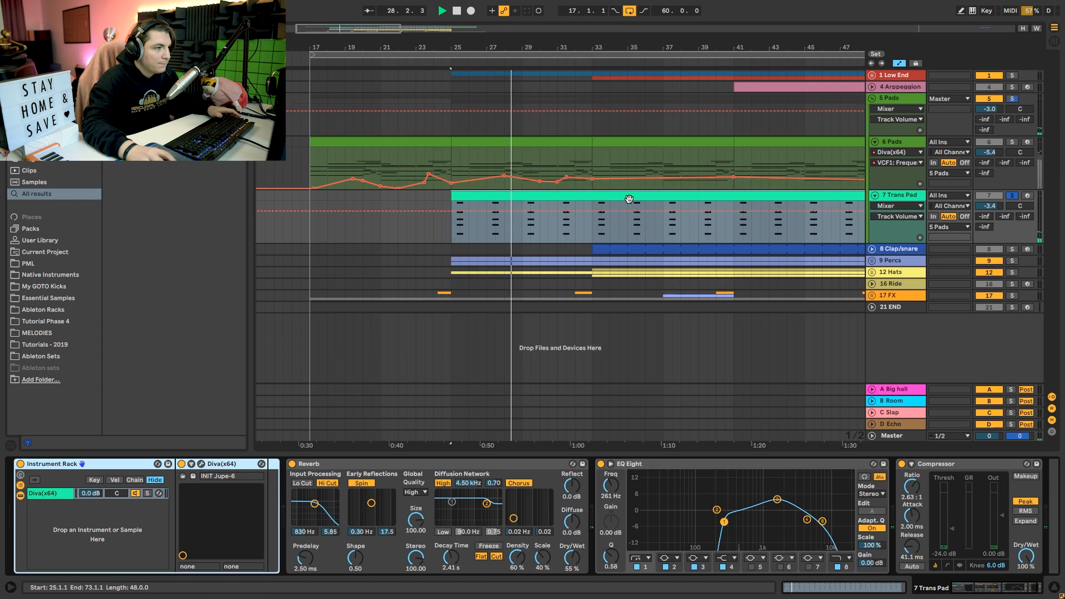
Solo the 6 Pads track together with Trans Pad and play both from bar 25.
{"action": "left_click", "coordinate": [1012, 142]}
{"action": "left_click", "coordinate": [451, 155]}
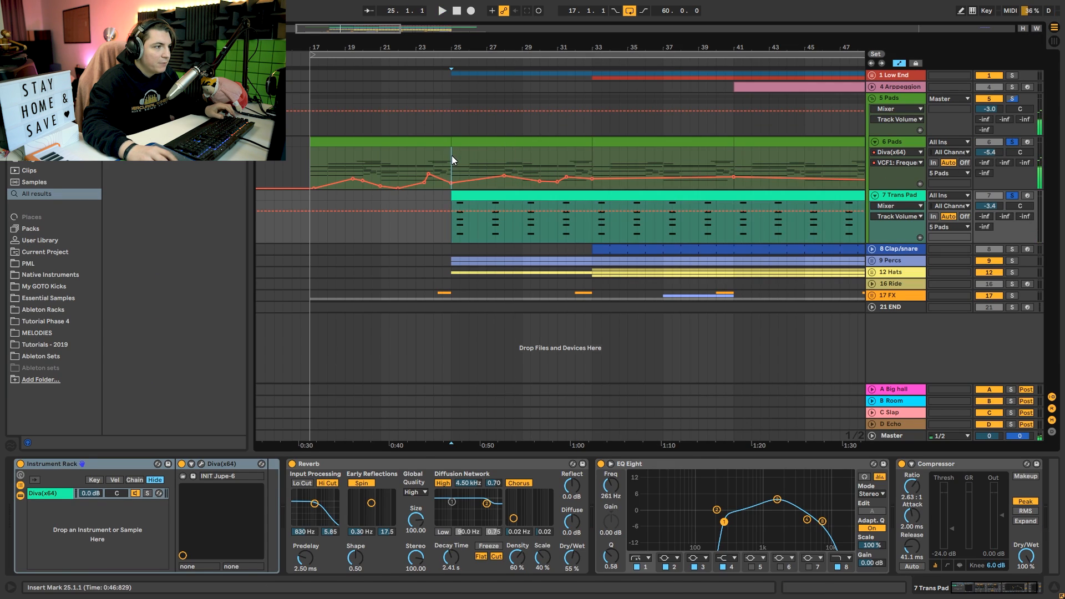
{"action": "key", "text": "space"}
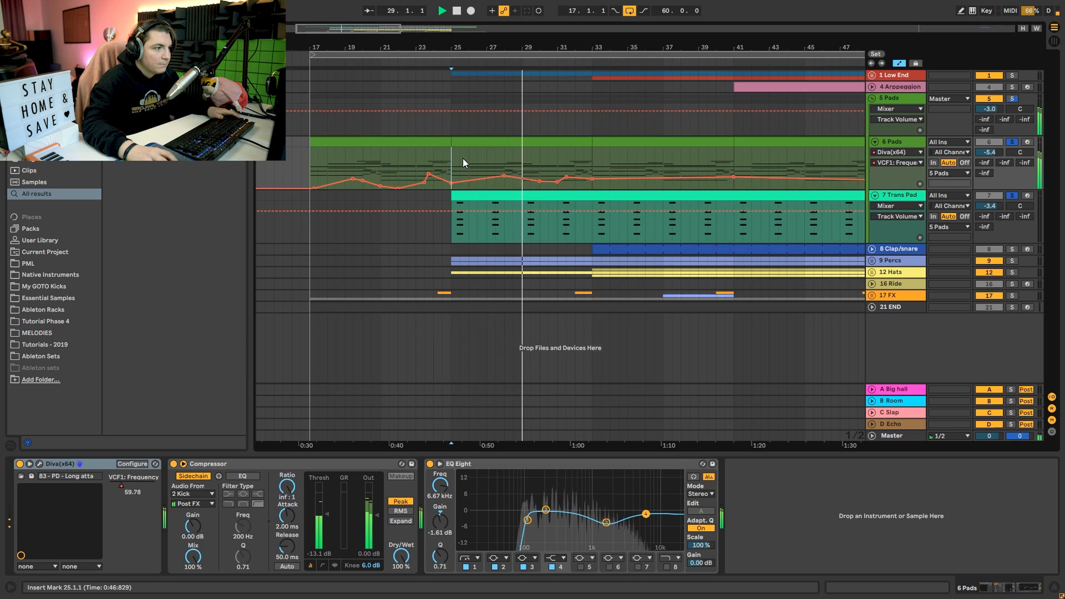
{"action": "key", "text": "space"}
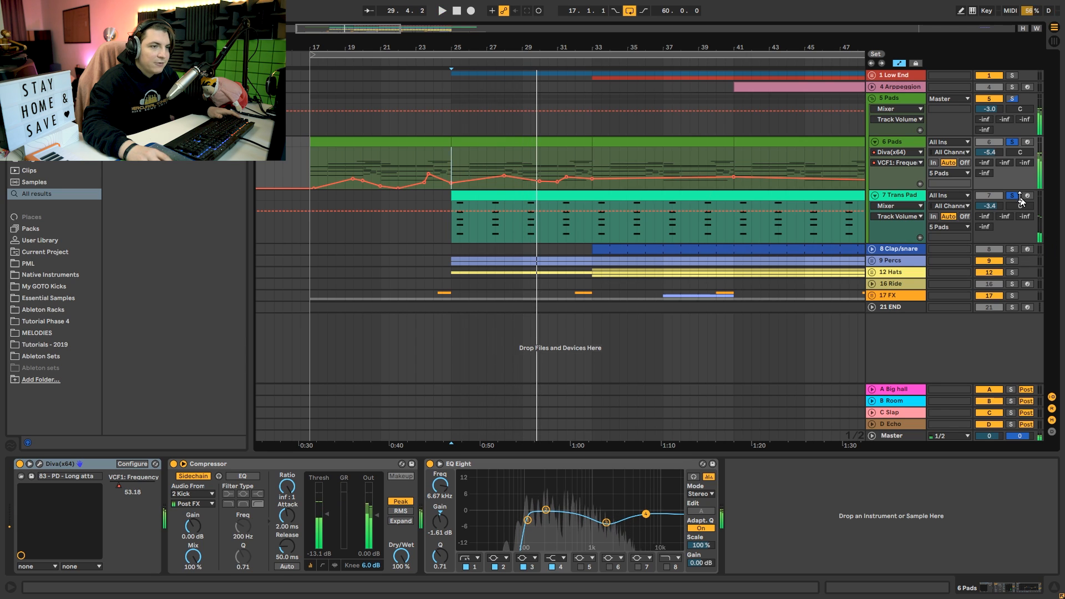
Open the Trans Pad track's Diva synth and play the soloed pad from bar 25 while examining its envelope attack.
{"action": "left_click", "coordinate": [1015, 196]}
{"action": "left_click", "coordinate": [903, 195]}
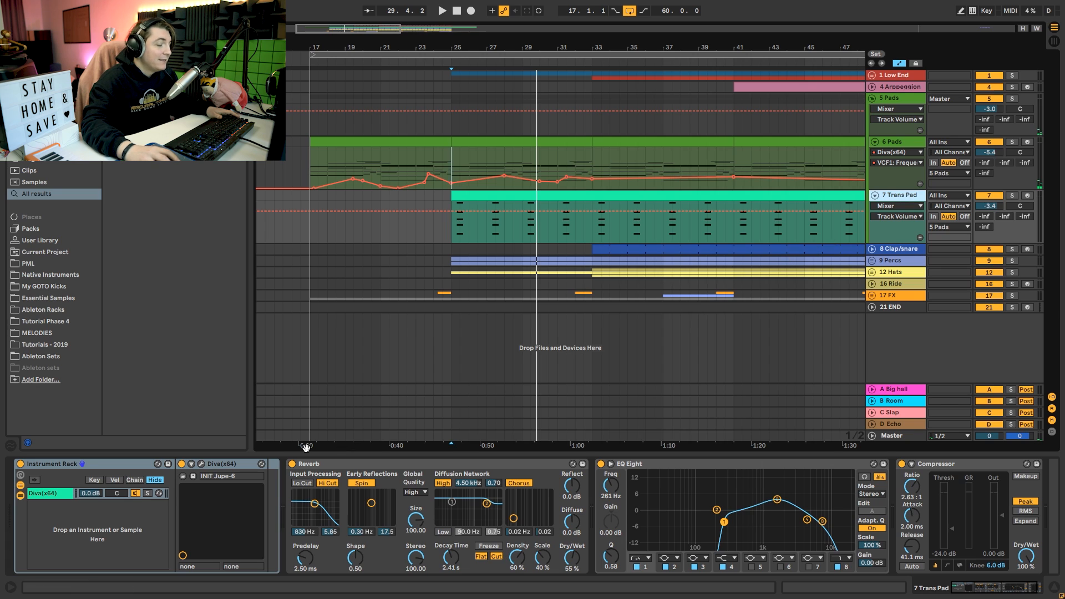
{"action": "left_click", "coordinate": [201, 463]}
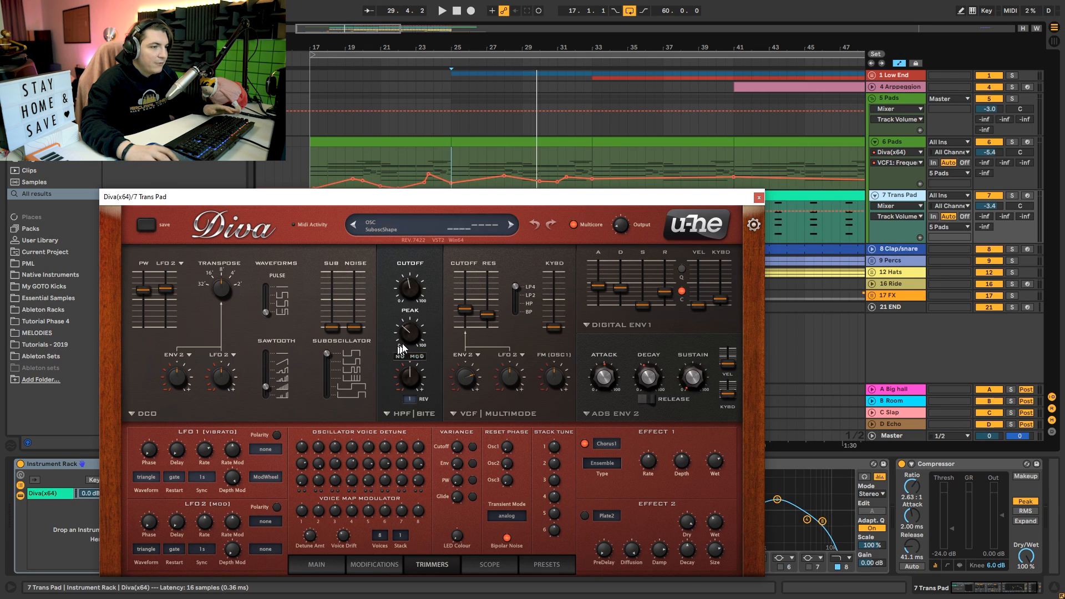
{"action": "left_click", "coordinate": [1013, 196]}
{"action": "key", "text": "space"}
{"action": "key", "text": "space"}
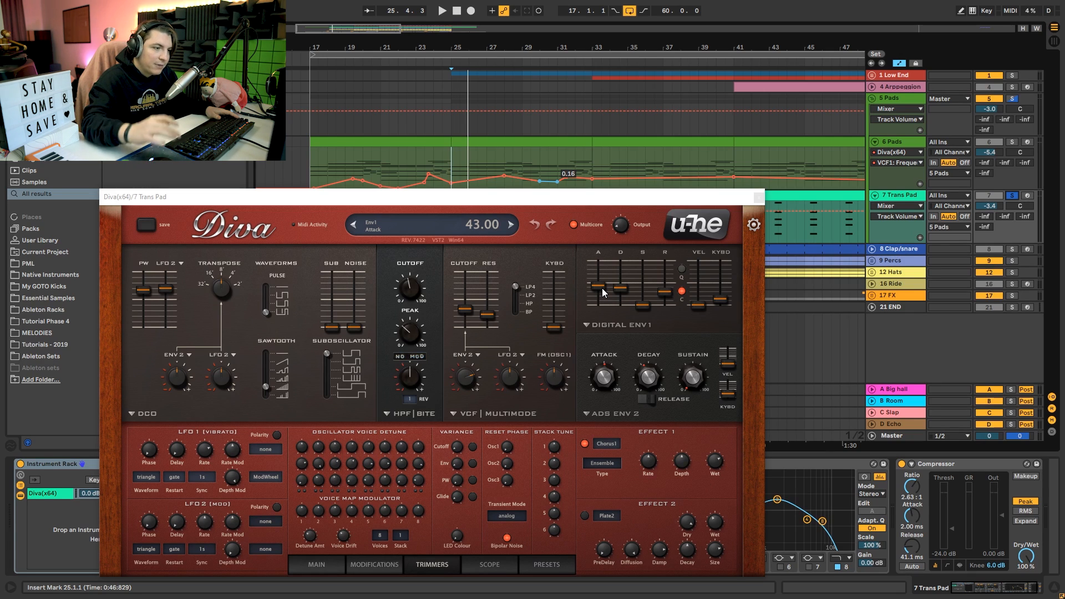
Play the Trans Pad from bar 25, compare Diva's Chorus1 effect off and on, and close the Diva window.
{"action": "key", "text": "space"}
{"action": "left_click", "coordinate": [586, 444]}
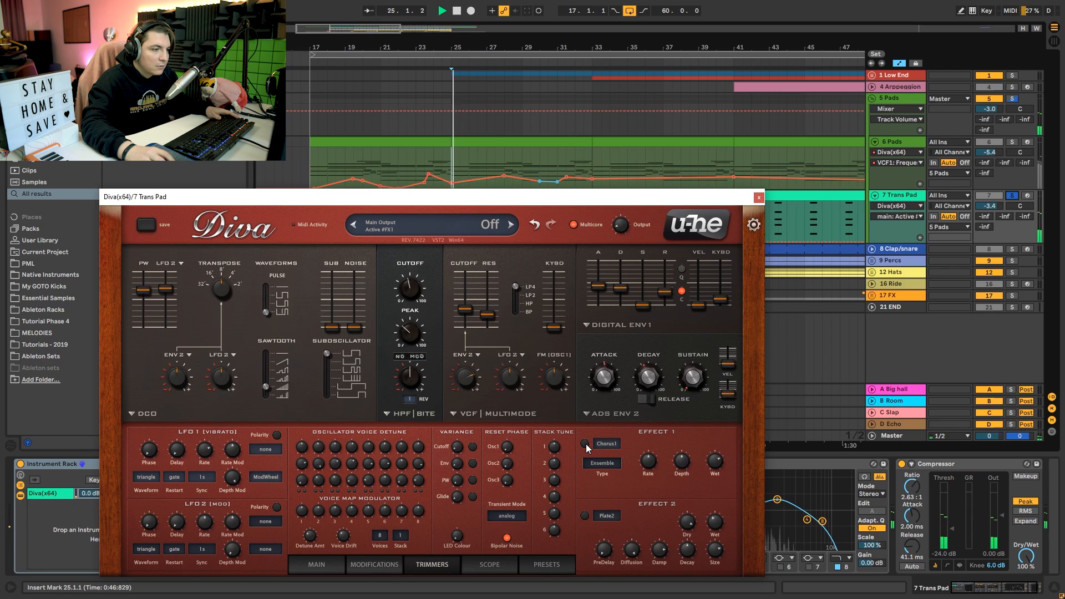
{"action": "left_click", "coordinate": [586, 444]}
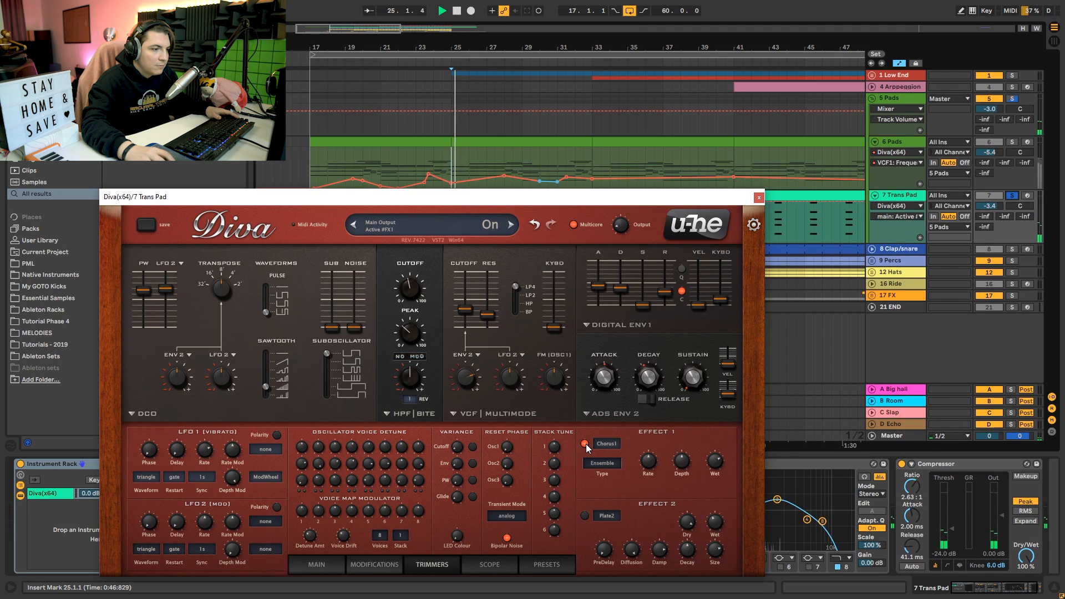
{"action": "key", "text": "space"}
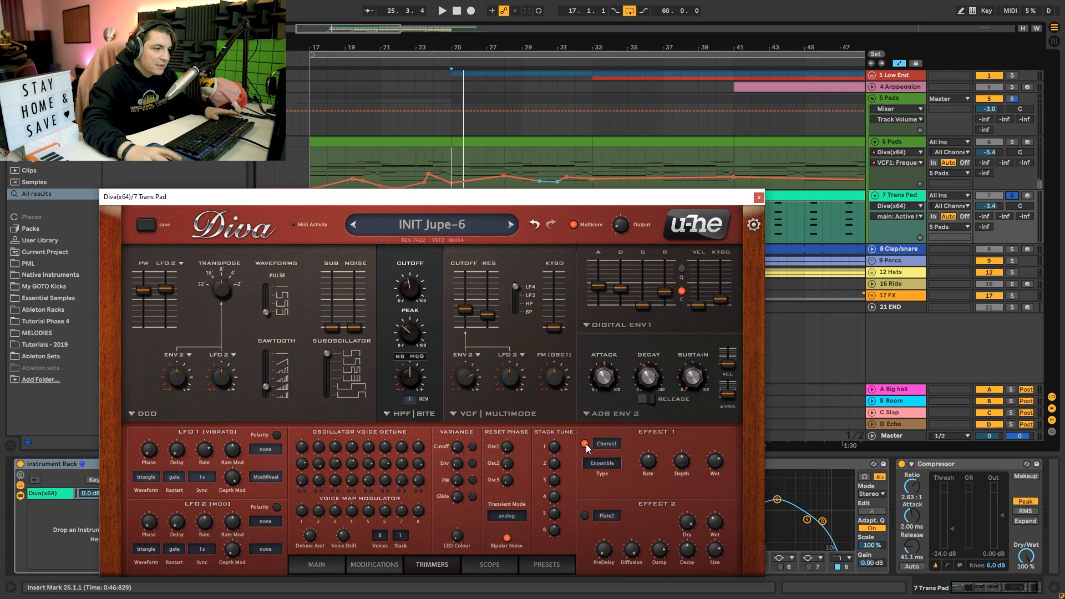
{"action": "key", "text": "space"}
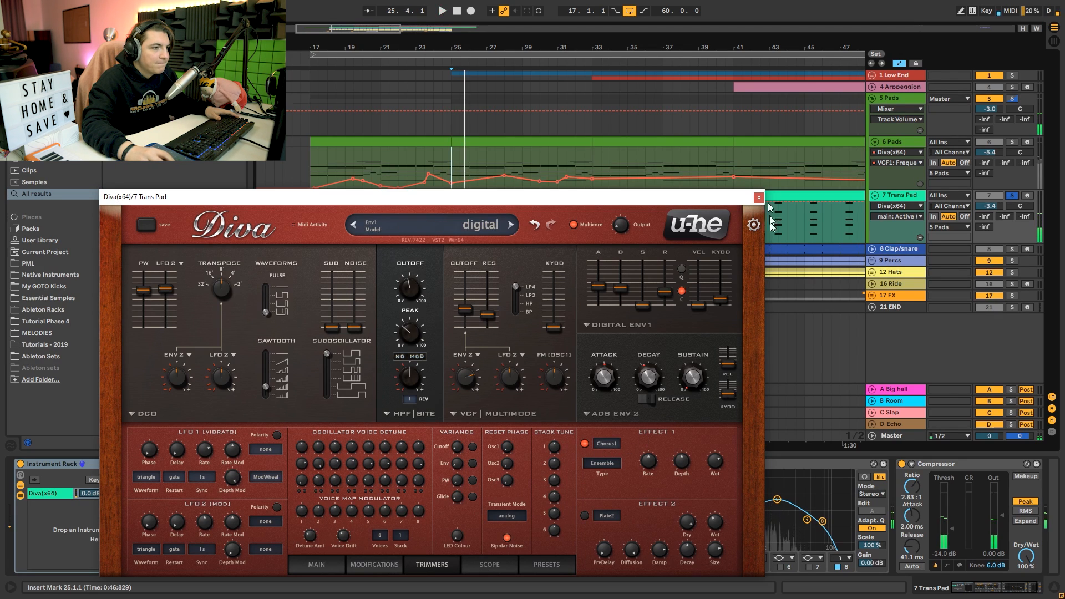
{"action": "left_click", "coordinate": [760, 197]}
Play the Trans Pad from bar 25 and compare it with the Reverb device off and on.
{"action": "key", "text": "space"}
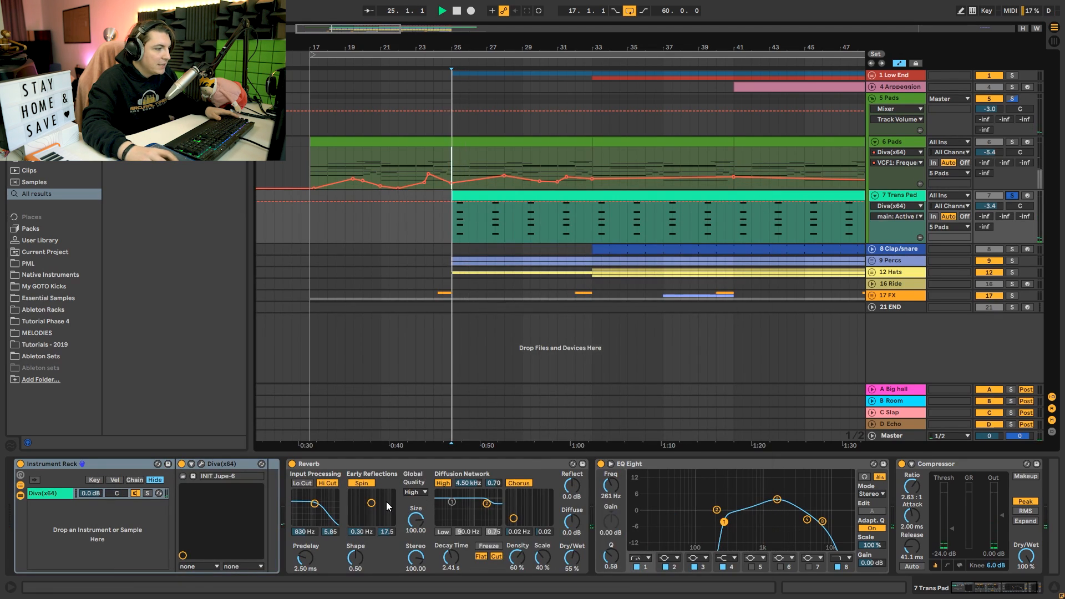
{"action": "left_click", "coordinate": [292, 464]}
{"action": "key", "text": "space"}
{"action": "left_click", "coordinate": [292, 465]}
{"action": "key", "text": "space"}
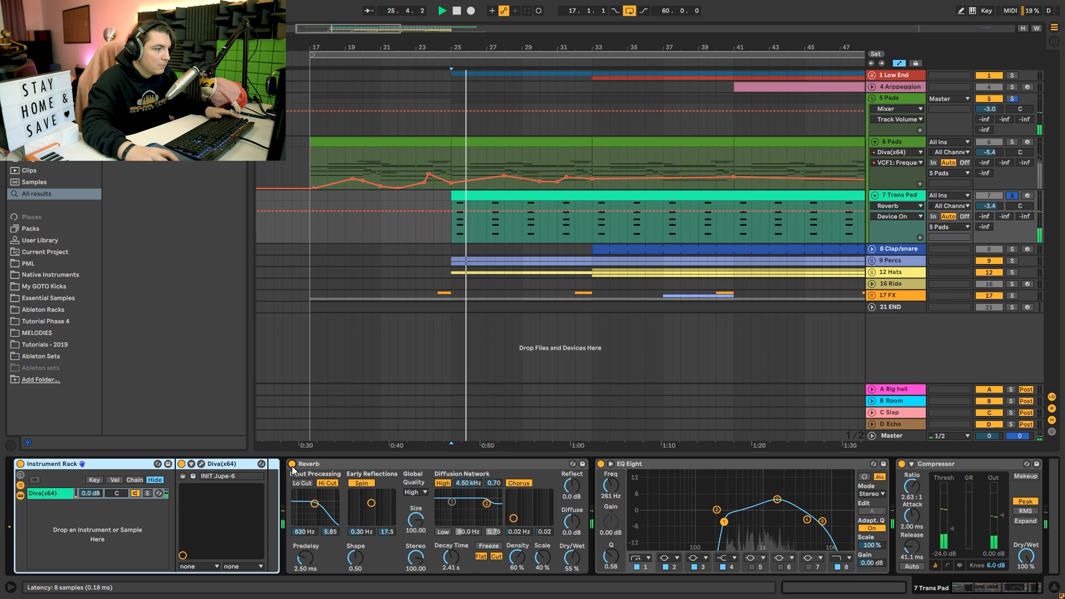
Play the Trans Pad again from bar 25 while examining its EQ Eight and Compressor devices.
{"action": "key", "text": "space"}
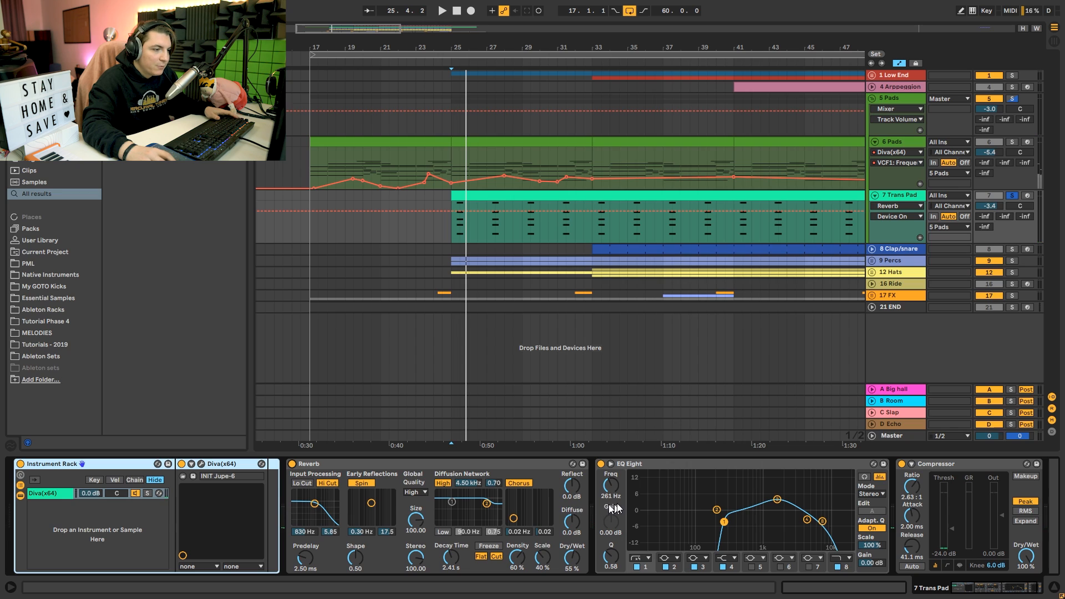
{"action": "key", "text": "space"}
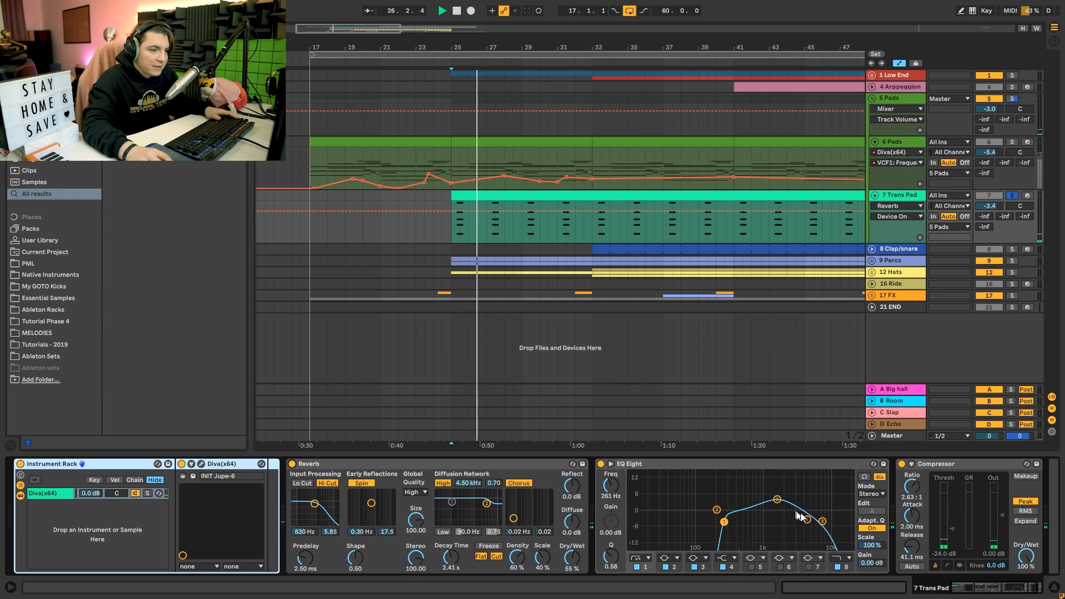
{"action": "left_click", "coordinate": [994, 588]}
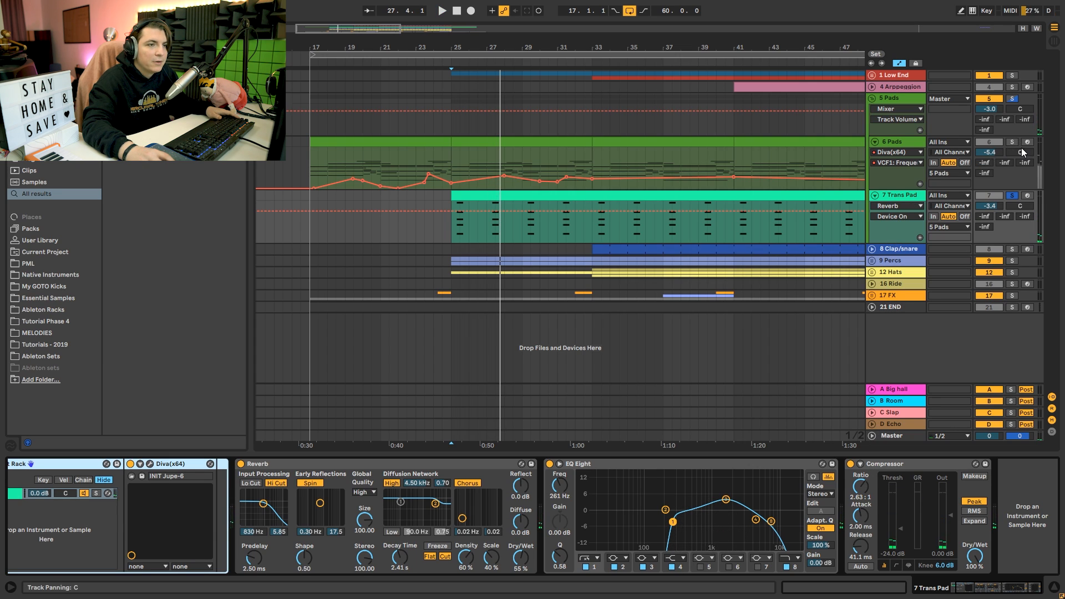
Select the 5 Pads group and play both pad tracks together, soloed, from bar 25.
{"action": "left_click", "coordinate": [900, 100]}
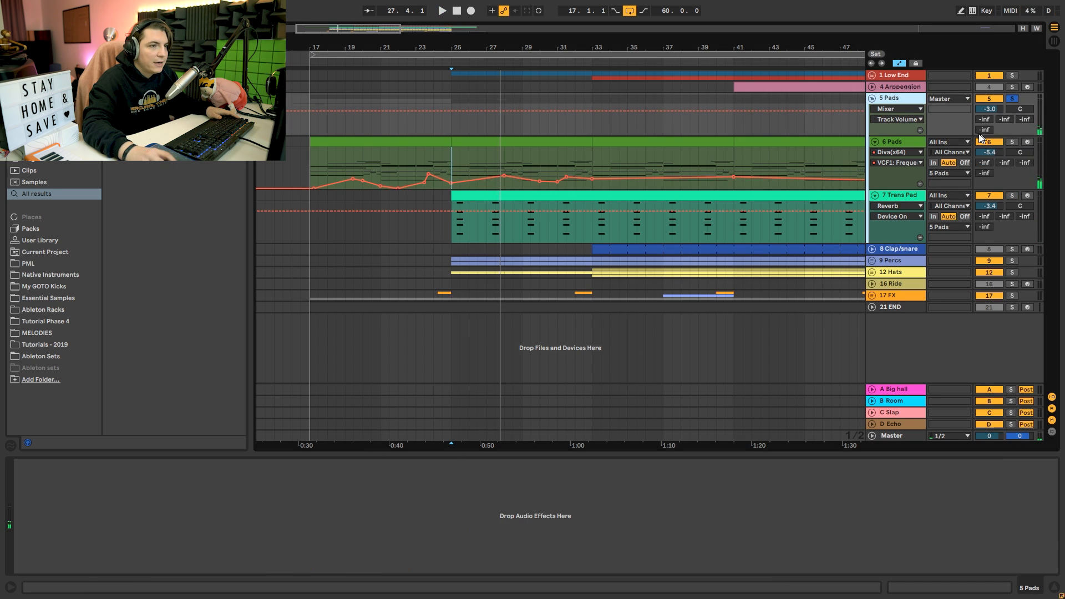
{"action": "key", "text": "space"}
{"action": "key", "text": "space"}
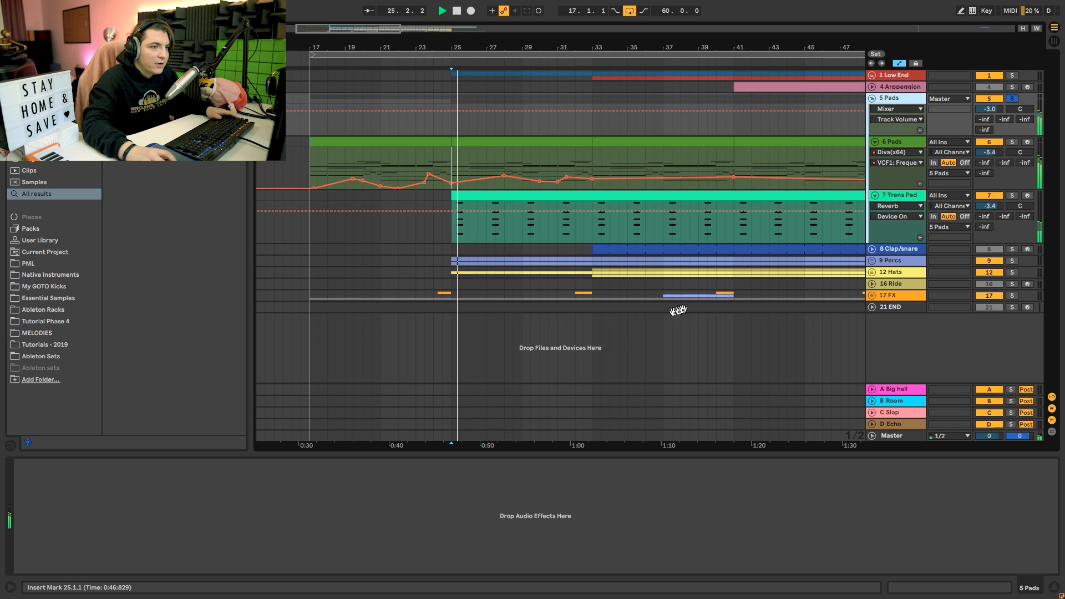
Unfold the 8 Clap/snare track, solo it and play it from bar 33.
{"action": "left_click", "coordinate": [903, 245]}
{"action": "left_click", "coordinate": [872, 249]}
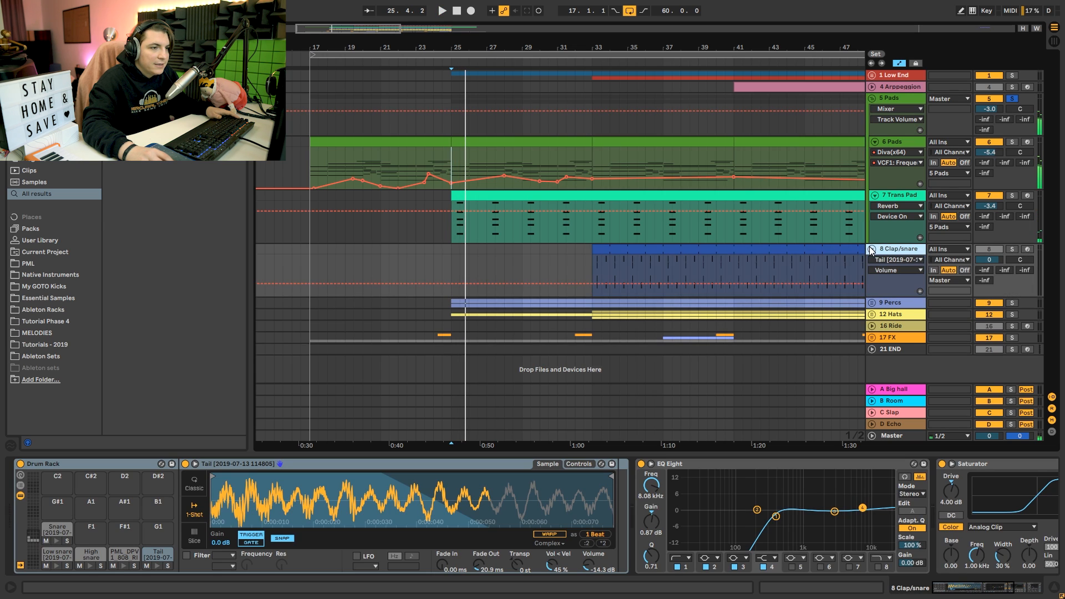
{"action": "left_click_drag", "start_coordinate": [609, 47], "coordinate": [488, 49]}
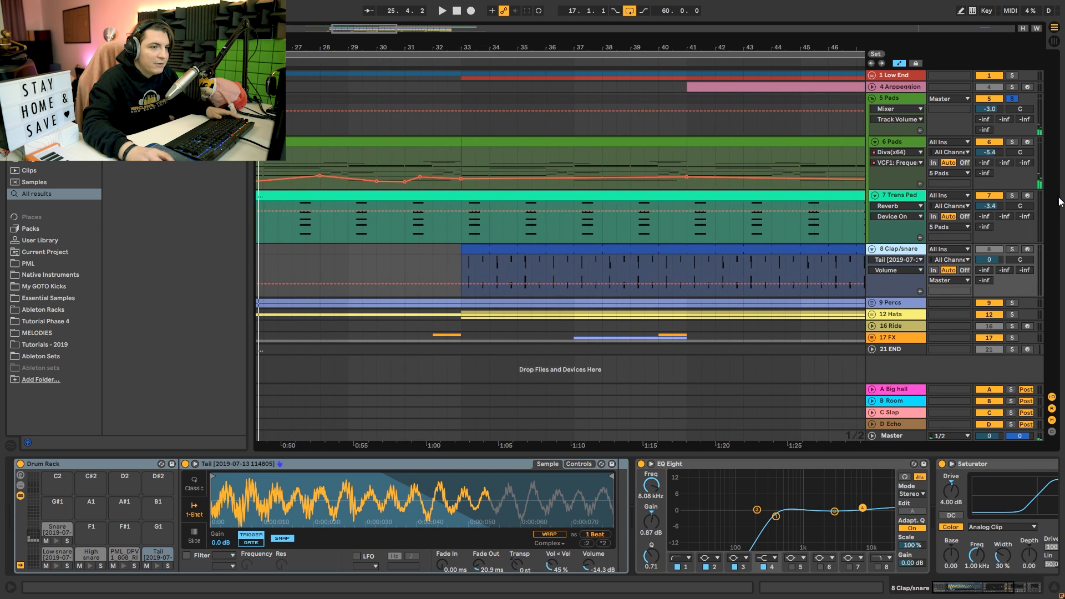
{"action": "left_click", "coordinate": [460, 266]}
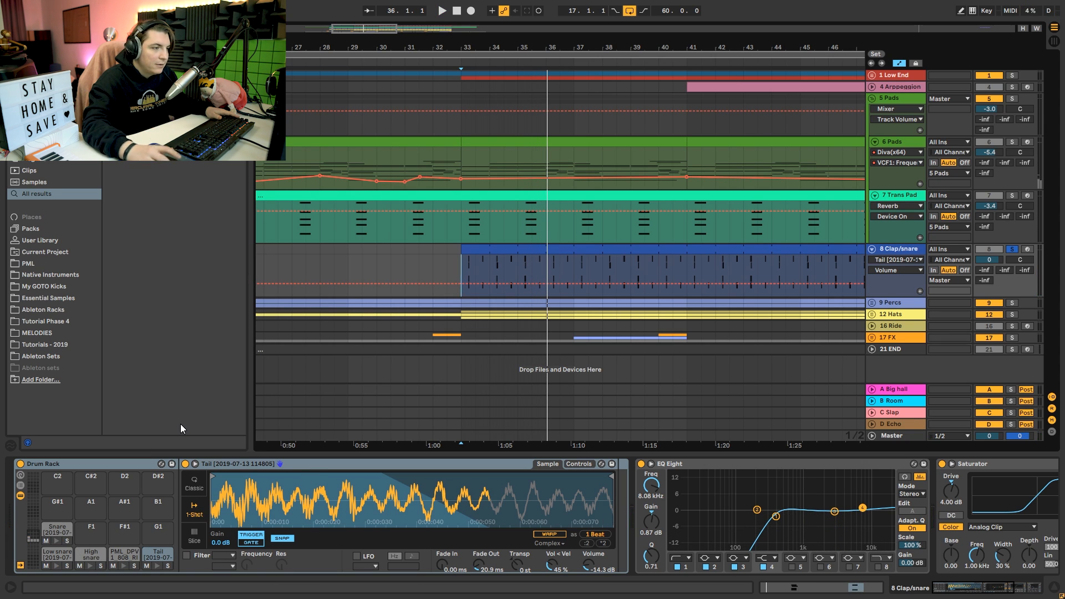
{"action": "key", "text": "space"}
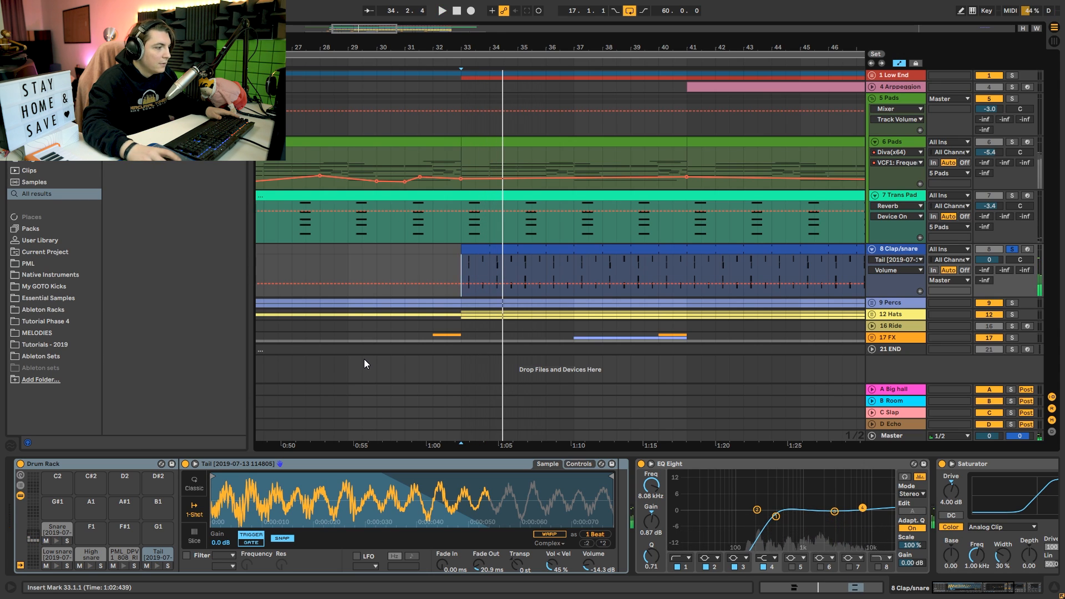
Audition the Tail pad in the Clap/snare Drum Rack and play the soloed track from bar 33.
{"action": "left_click", "coordinate": [159, 566]}
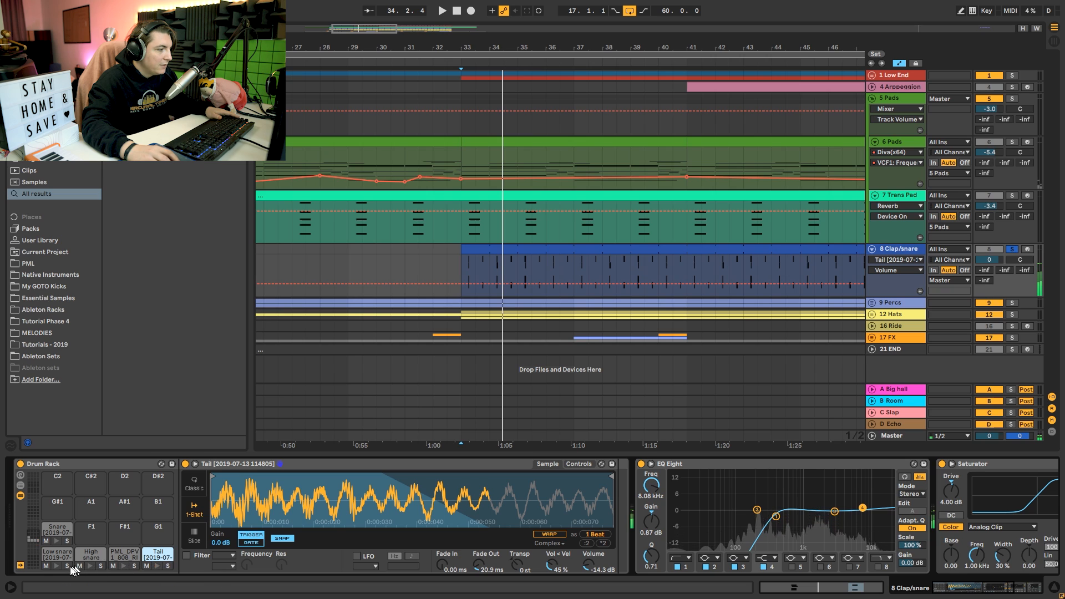
{"action": "key", "text": "space"}
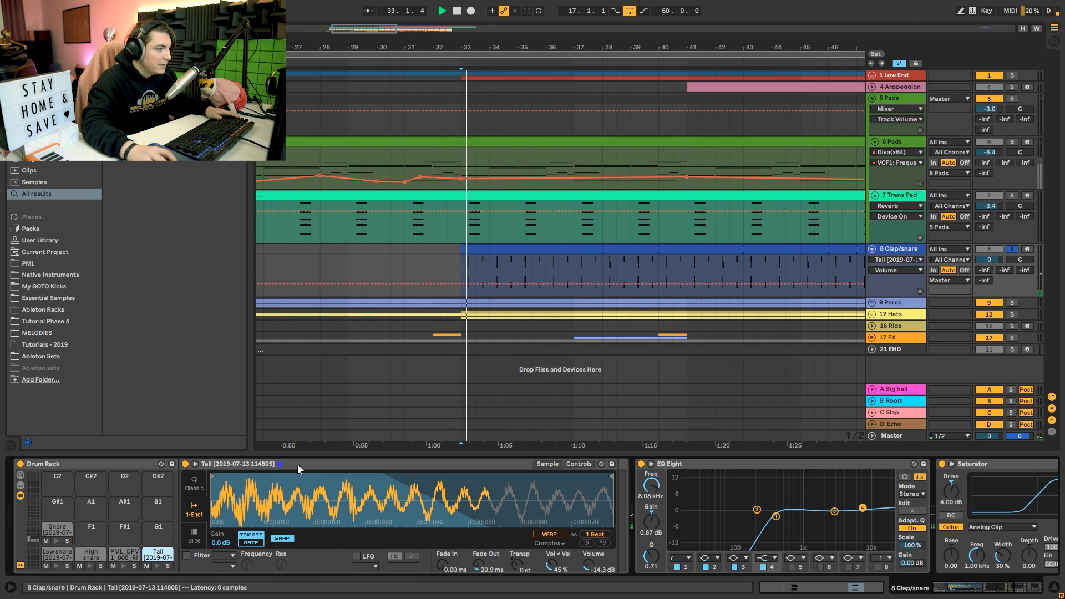
{"action": "key", "text": "space"}
Play the soloed Clap/snare track from bar 33 while examining its EQ Eight, Saturator and Glue Compressor.
{"action": "left_click_drag", "start_coordinate": [993, 590], "coordinate": [1025, 594]}
{"action": "key", "text": "space"}
{"action": "key", "text": "space"}
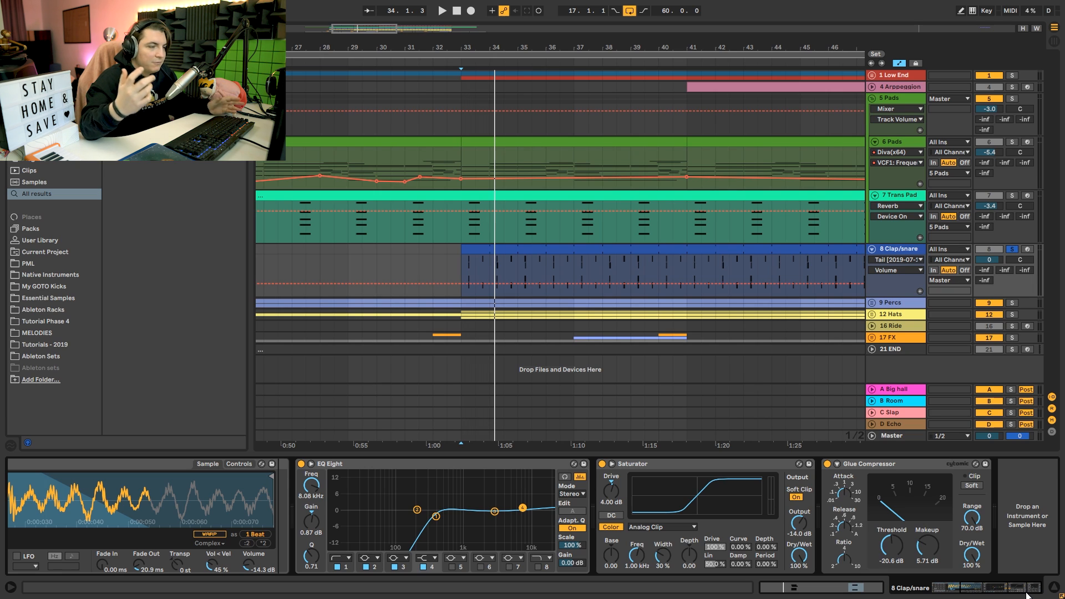
{"action": "key", "text": "space"}
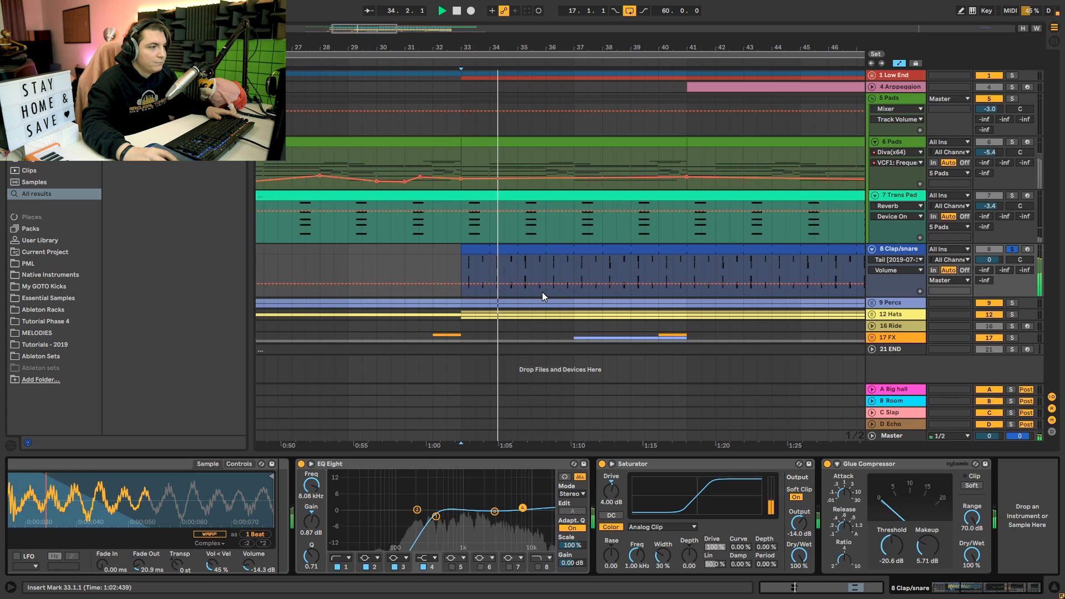
{"action": "left_click", "coordinate": [1011, 249]}
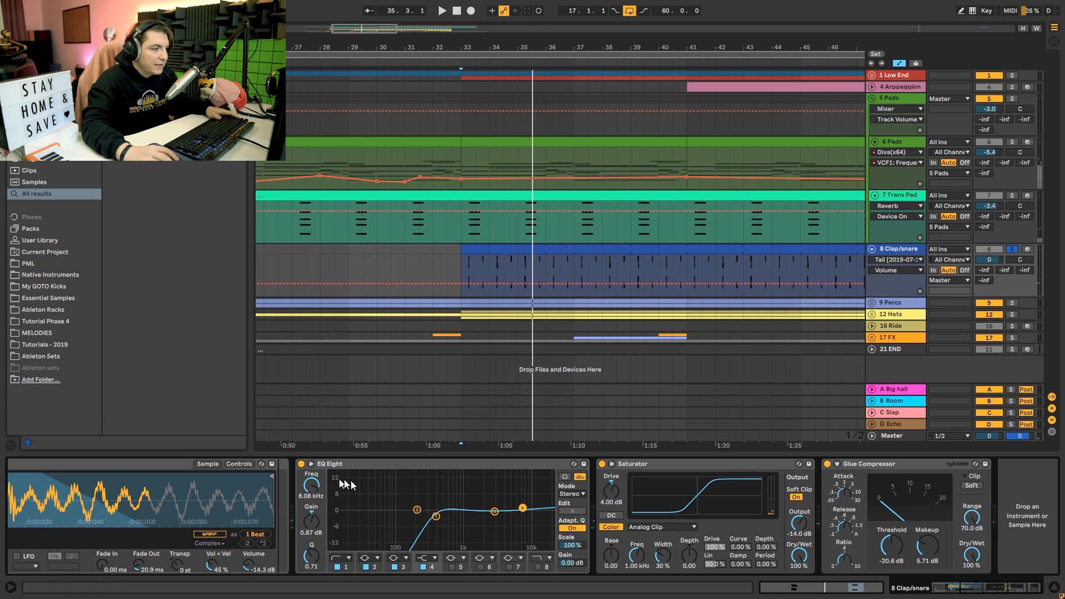
{"action": "key", "text": "space"}
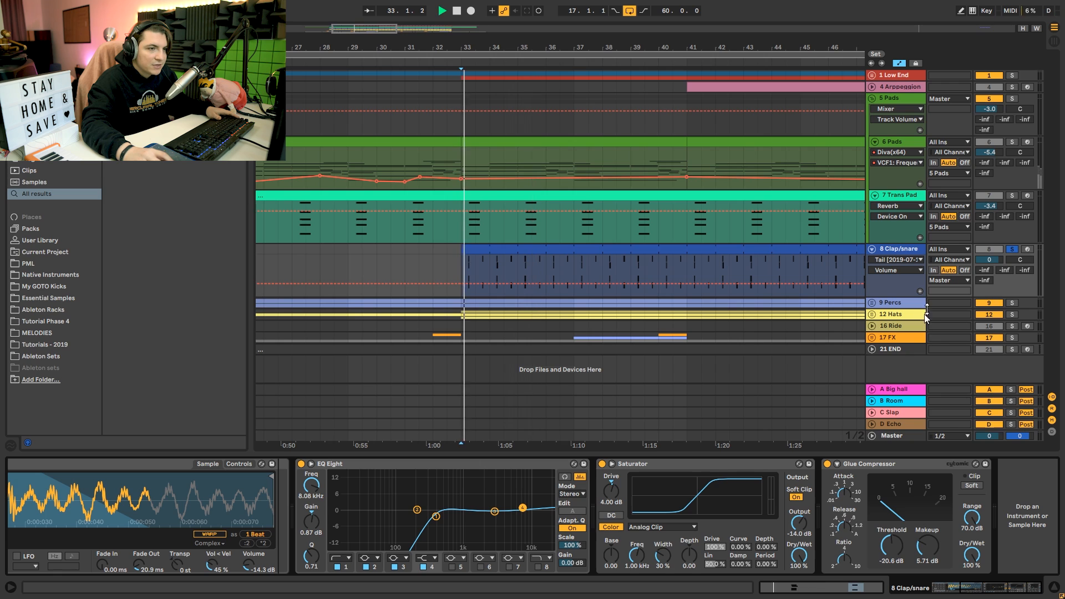
{"action": "key", "text": "space"}
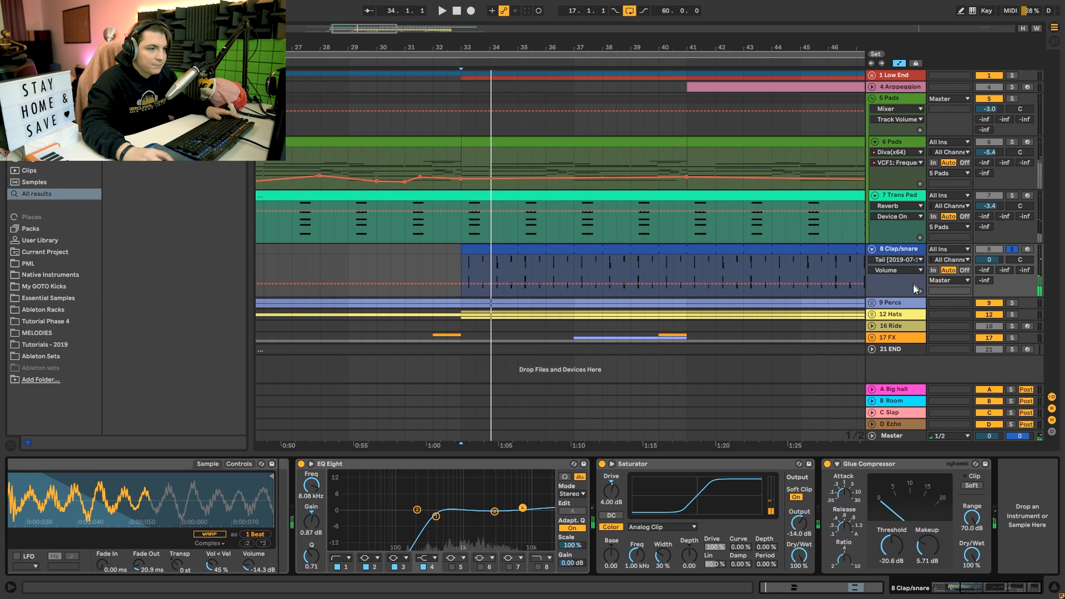
Unfold the 9 Percs group and its two Organics tracks to show their notes.
{"action": "left_click", "coordinate": [888, 302]}
{"action": "left_click", "coordinate": [872, 302]}
{"action": "scroll", "coordinate": [877, 294], "scroll_direction": "down", "scroll_amount": 2}
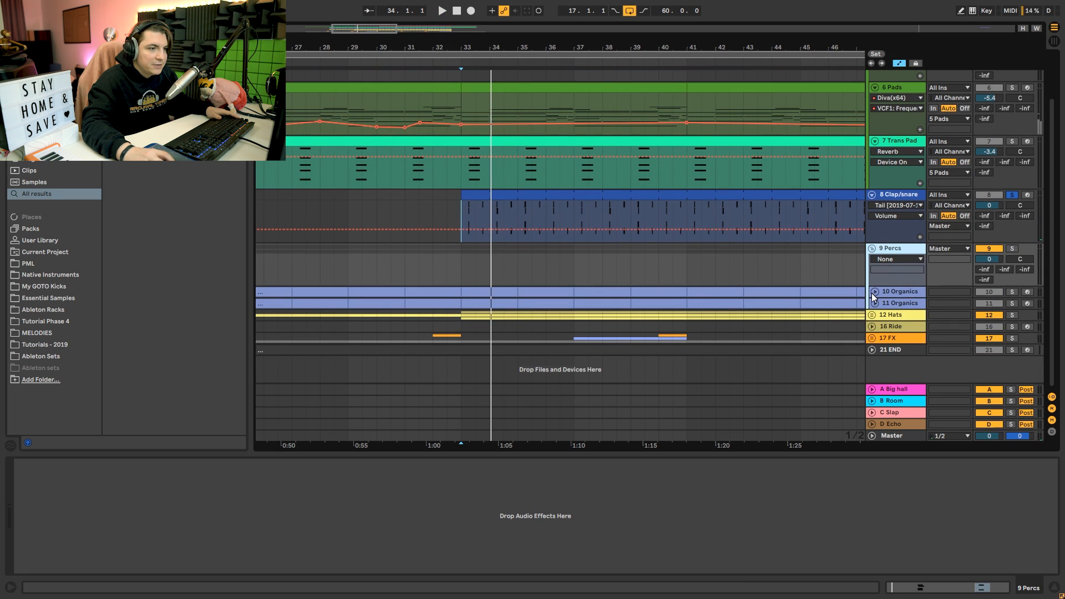
{"action": "left_click", "coordinate": [872, 293]}
{"action": "left_click", "coordinate": [875, 346]}
{"action": "scroll", "coordinate": [589, 141], "scroll_direction": "down", "scroll_amount": 3}
Solo the Percs group and play both Organics tracks from just before bar 33.
{"action": "left_click_drag", "start_coordinate": [456, 44], "coordinate": [469, 257]}
{"action": "left_click", "coordinate": [469, 255]}
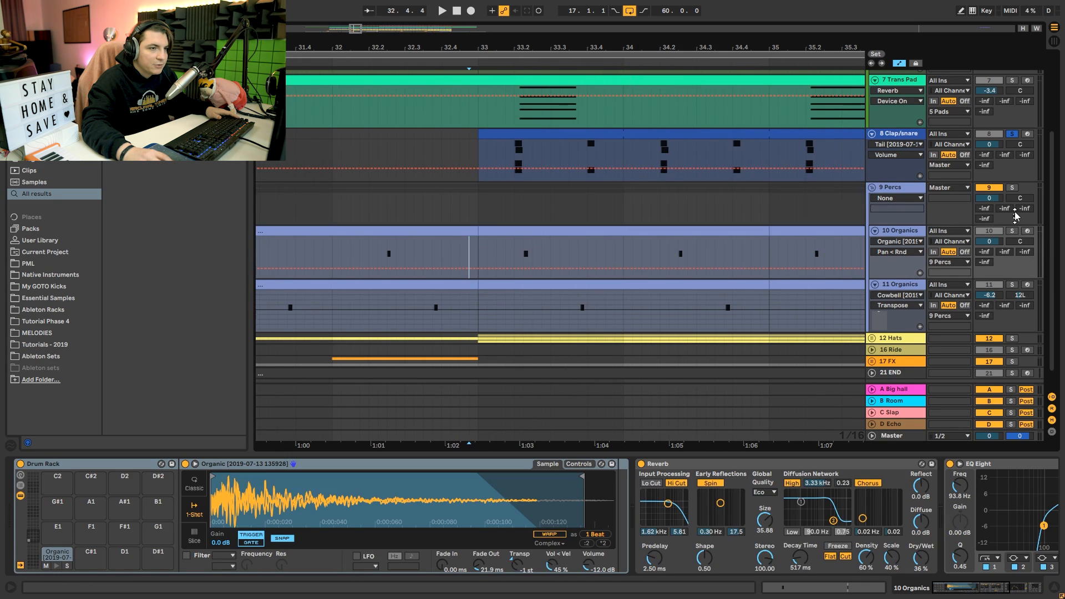
{"action": "key", "text": "space"}
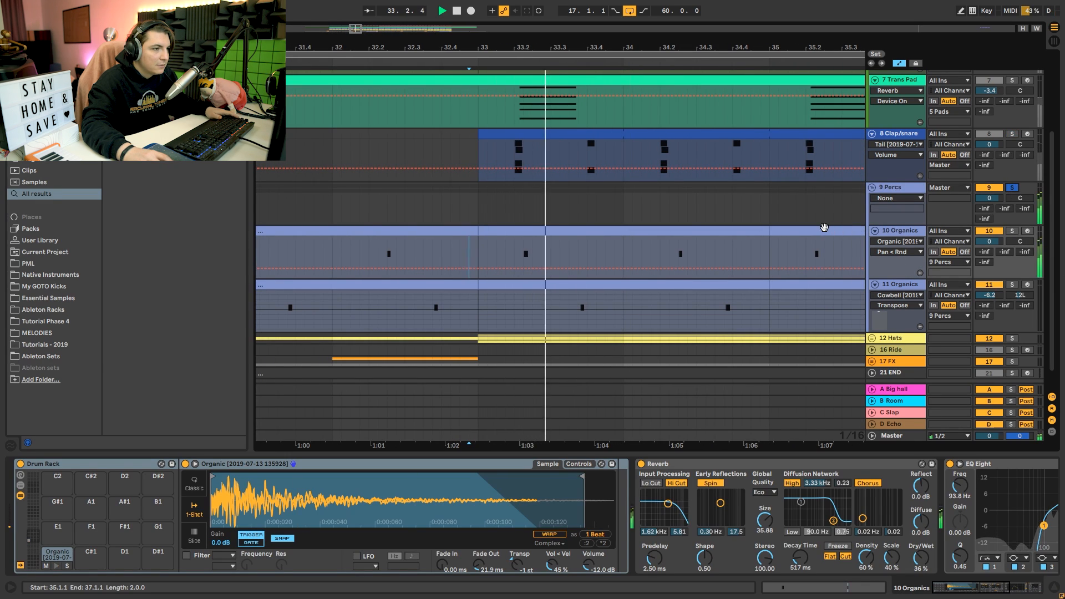
Audition the organic and cowbell samples in the two Organics Drum Racks and show the organic sample's Simpler.
{"action": "left_click", "coordinate": [60, 563]}
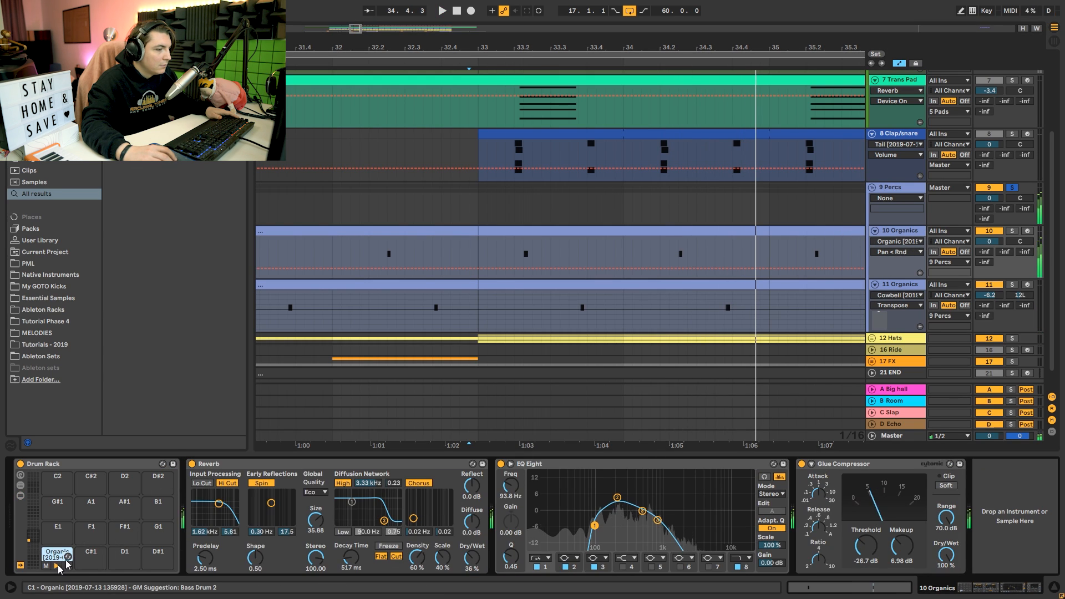
{"action": "left_click", "coordinate": [831, 329]}
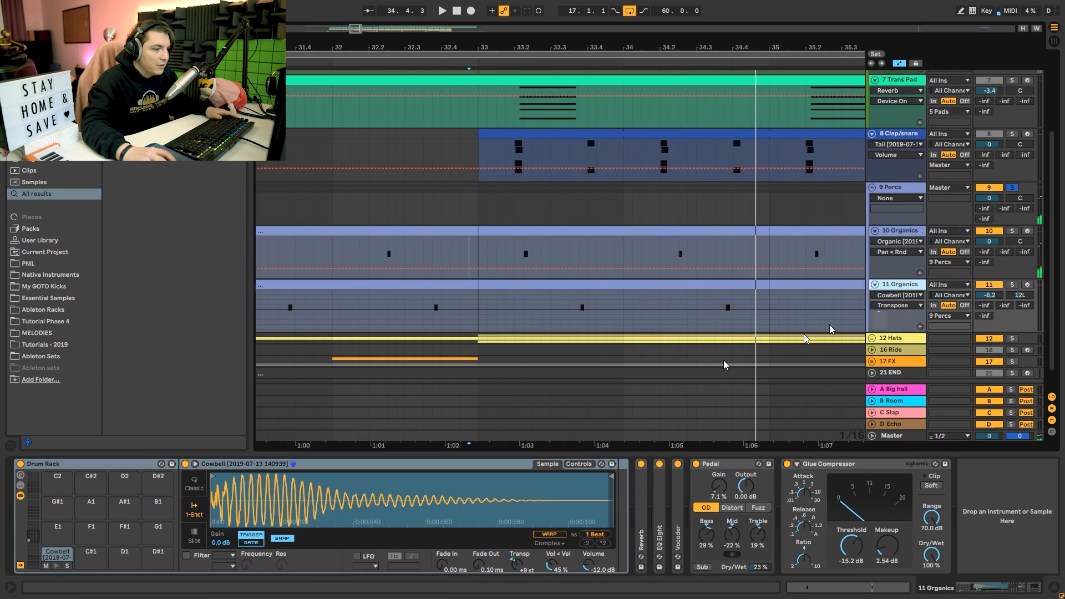
{"action": "left_click", "coordinate": [57, 566]}
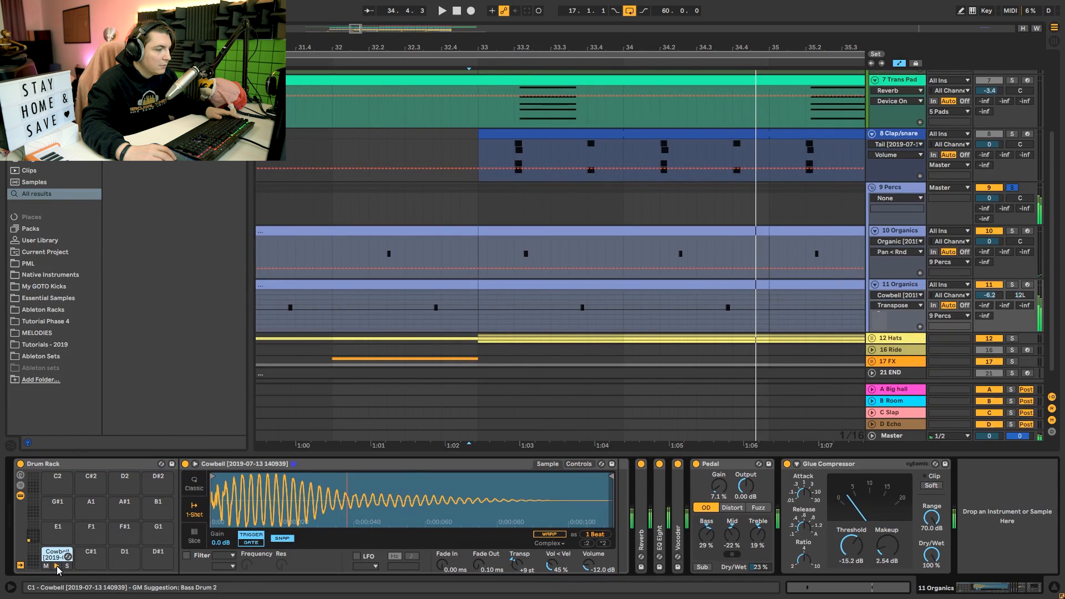
{"action": "left_click", "coordinate": [901, 241]}
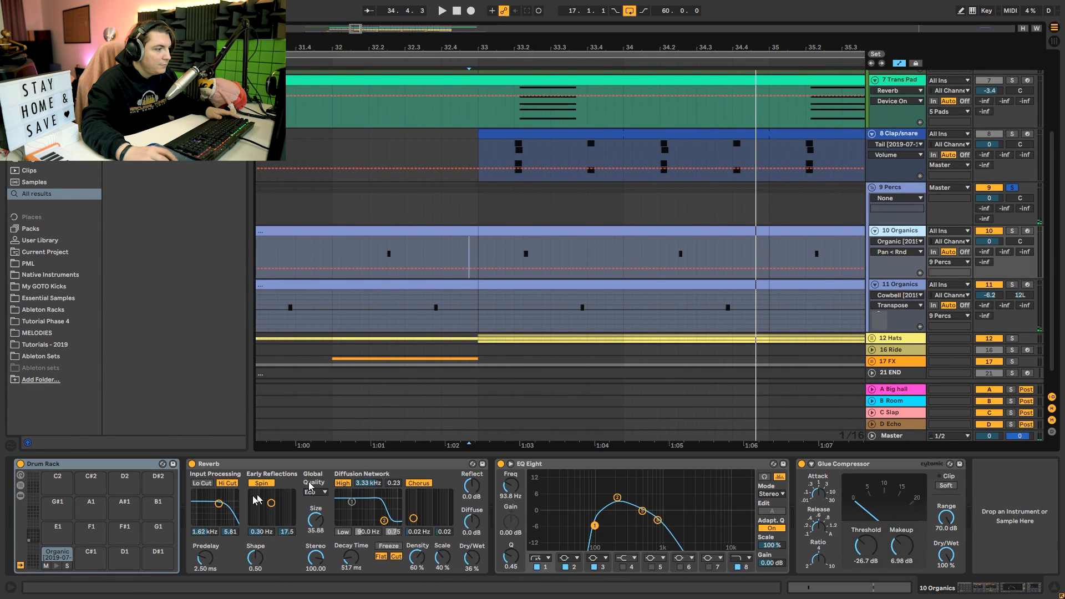
{"action": "left_click", "coordinate": [20, 496]}
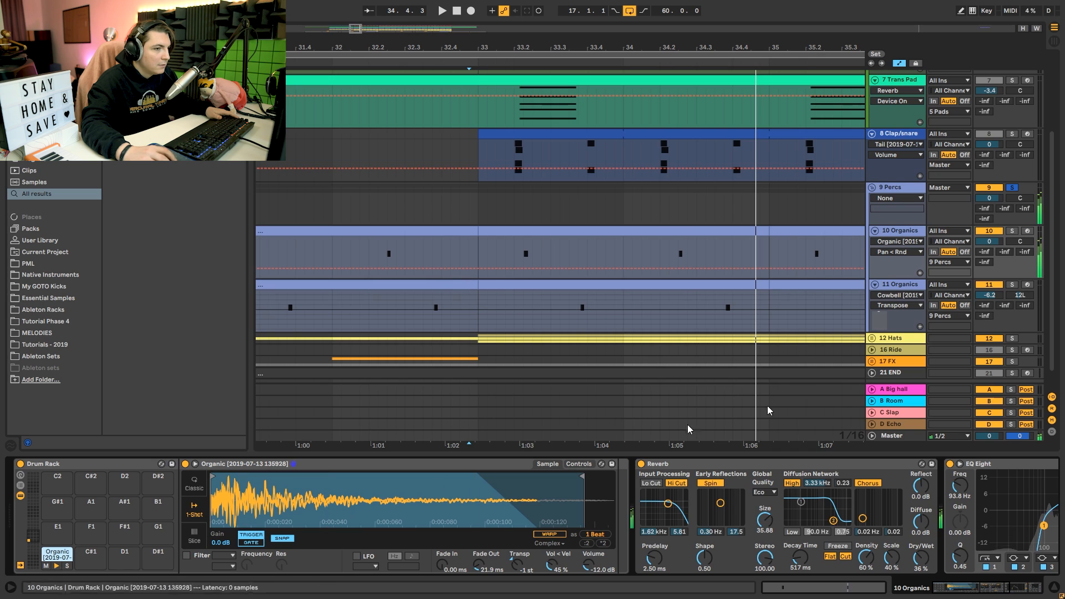
Select the Percs group and play it soloed from just before bar 33 with more of the arrangement in view.
{"action": "key", "text": "minus"}
{"action": "key", "text": "minus"}
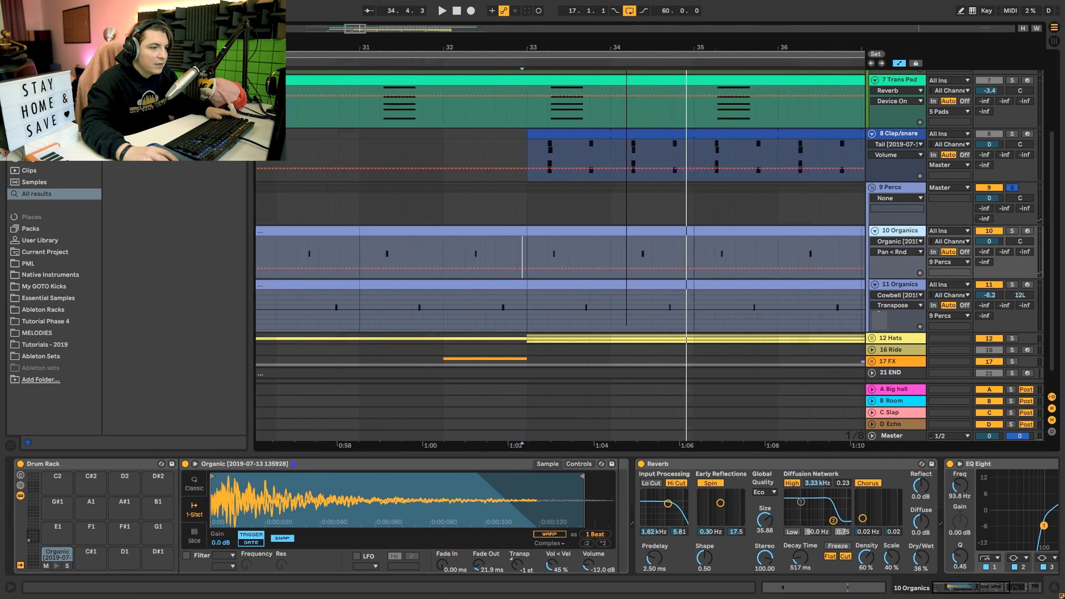
{"action": "left_click", "coordinate": [903, 185]}
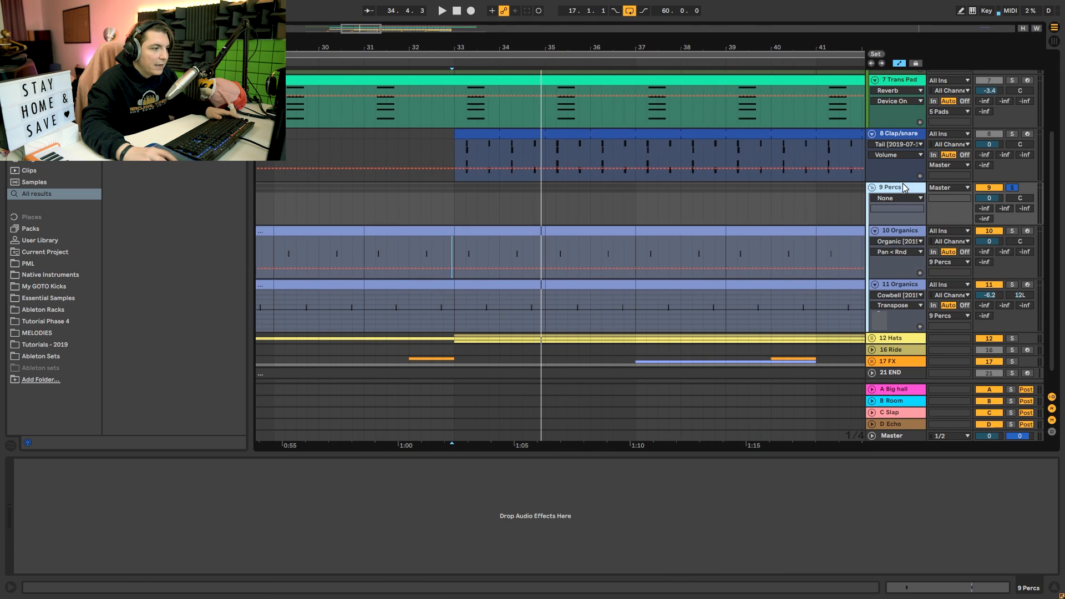
{"action": "key", "text": "space"}
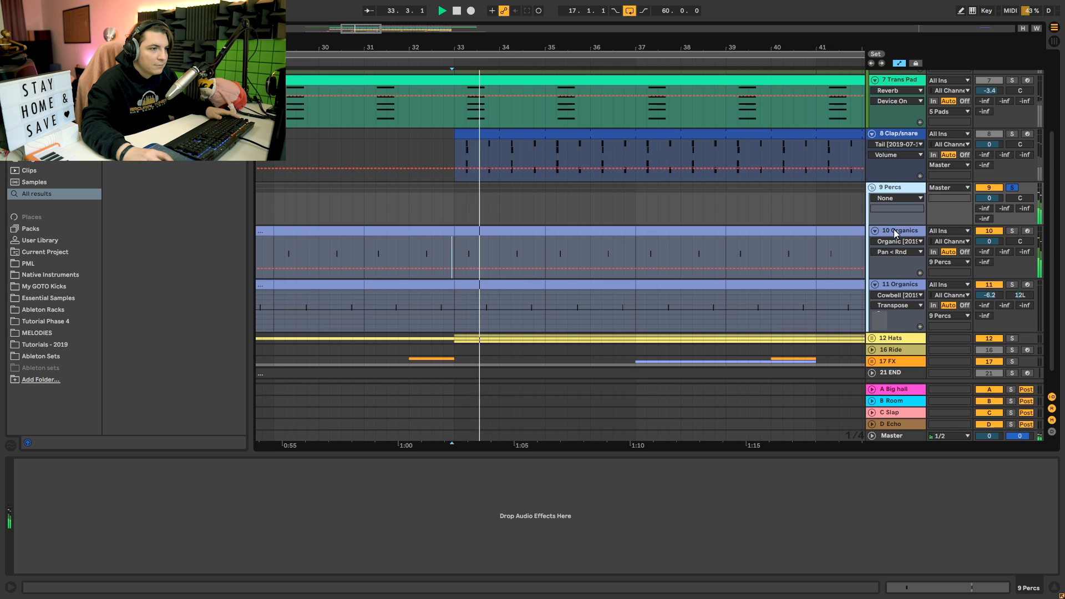
{"action": "left_click_drag", "start_coordinate": [510, 105], "coordinate": [511, 326]}
{"action": "key", "text": "minus"}
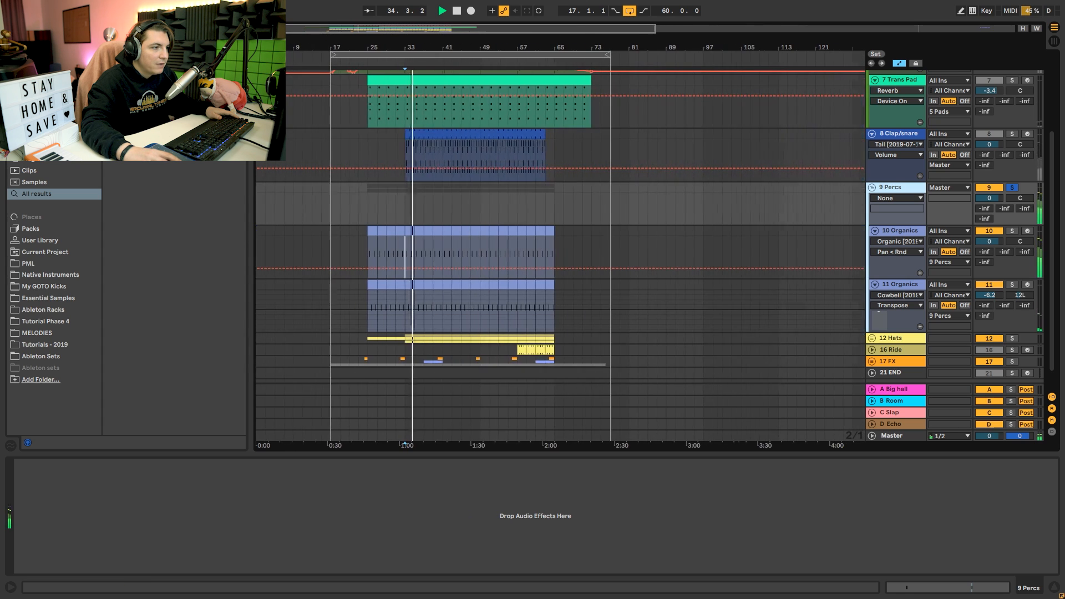
Unfold the 12 Hats group to show its three tracks and its Overdrive and Glue Compressor devices.
{"action": "left_click", "coordinate": [893, 341]}
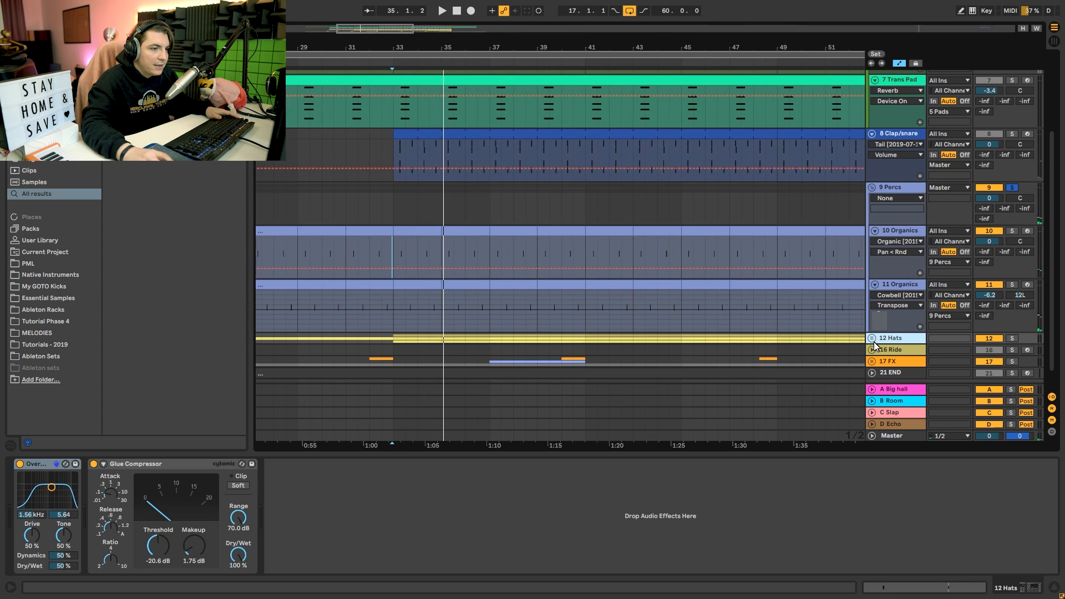
{"action": "left_click", "coordinate": [872, 339]}
{"action": "scroll", "coordinate": [813, 378], "scroll_direction": "down", "scroll_amount": 3}
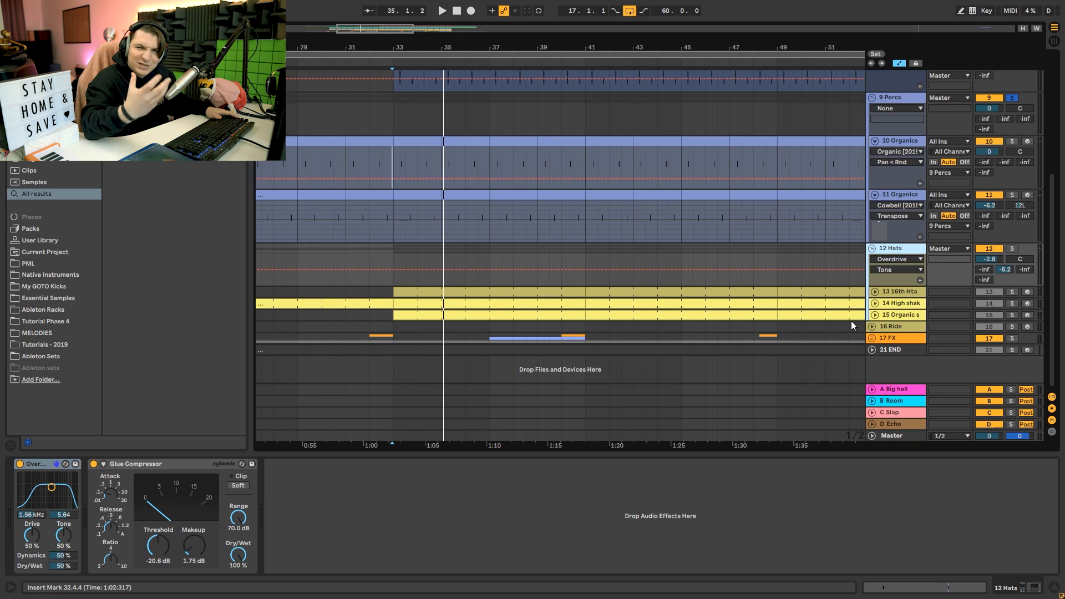
Unfold the 13 16th Hta track, solo it and play it from just before bar 33.
{"action": "left_click", "coordinate": [880, 294]}
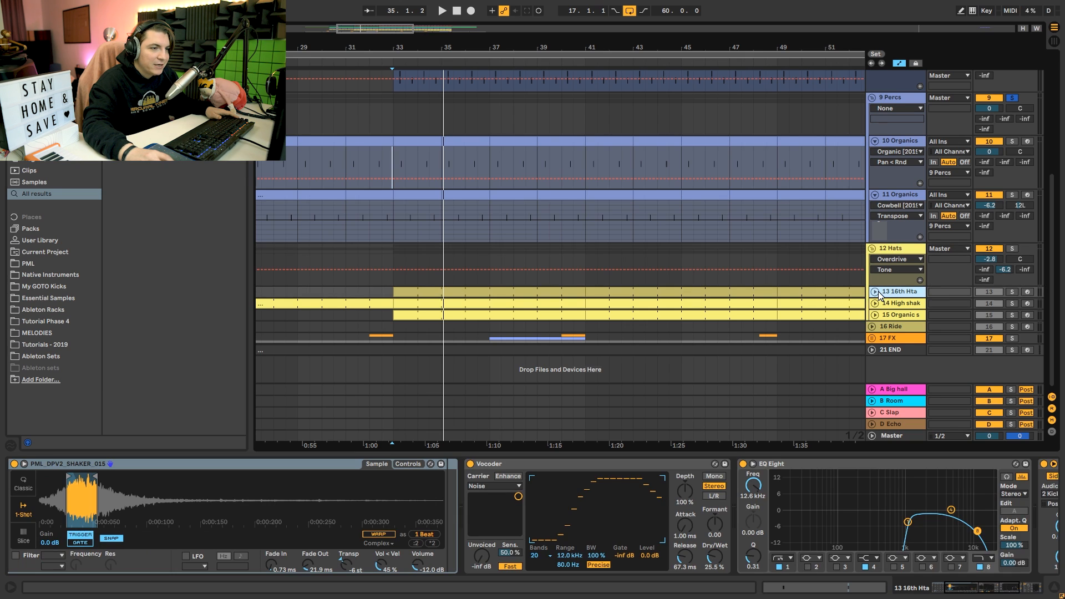
{"action": "left_click", "coordinate": [875, 292]}
{"action": "left_click", "coordinate": [471, 334]}
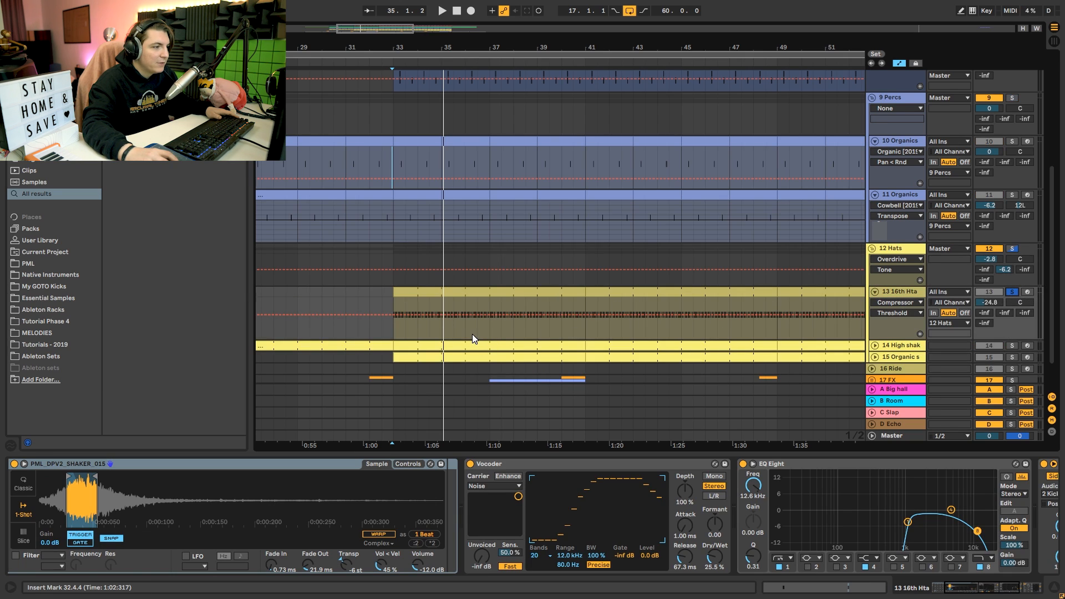
{"action": "key", "text": "space"}
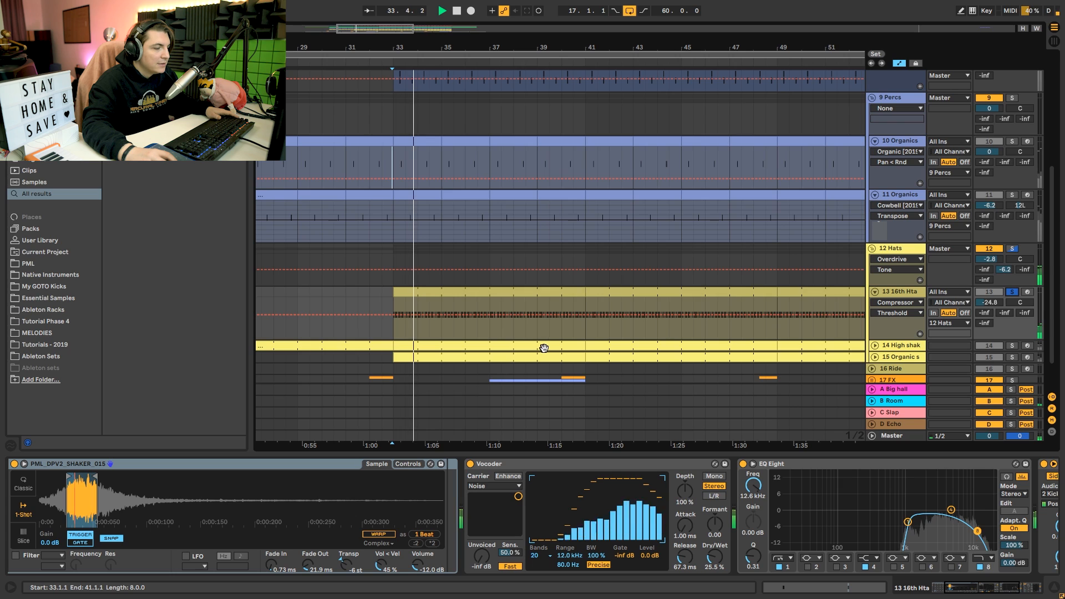
Play the 16th hat from just before bar 33 and compare it with the Vocoder off and on.
{"action": "key", "text": "space"}
{"action": "key", "text": "space"}
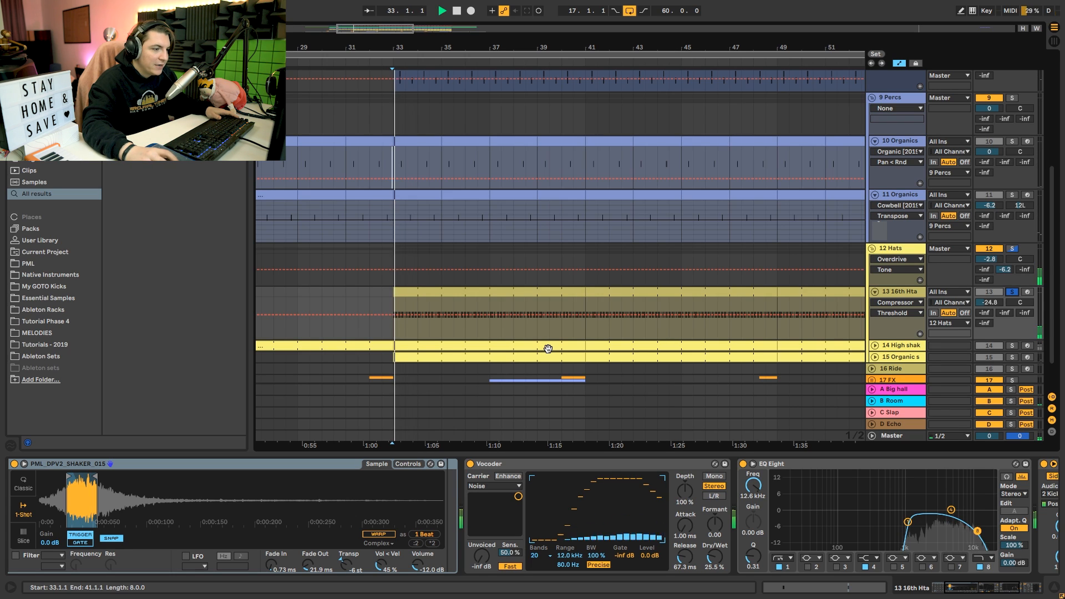
{"action": "left_click", "coordinate": [471, 463]}
{"action": "left_click", "coordinate": [471, 463]}
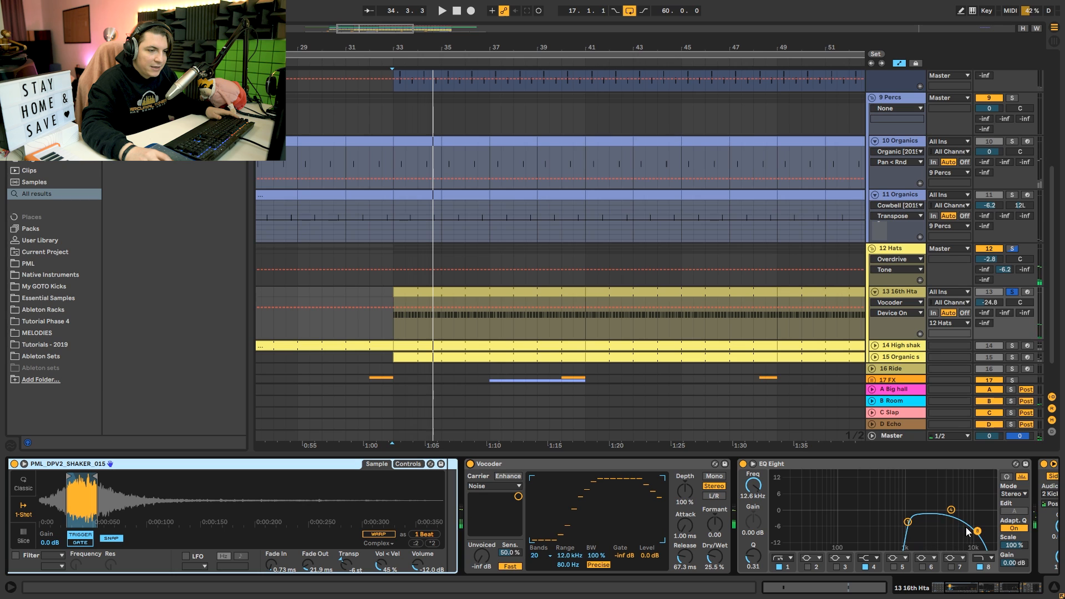
Play the 16th hat again and bring the rest of its device chain, through the Compressor, into view.
{"action": "key", "text": "space"}
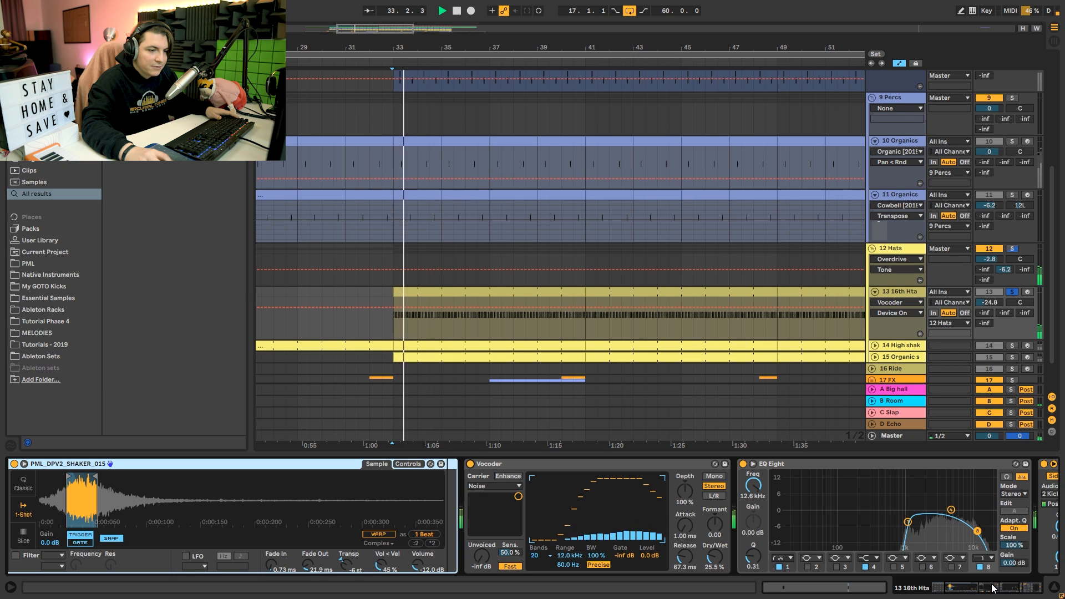
{"action": "left_click", "coordinate": [1019, 589]}
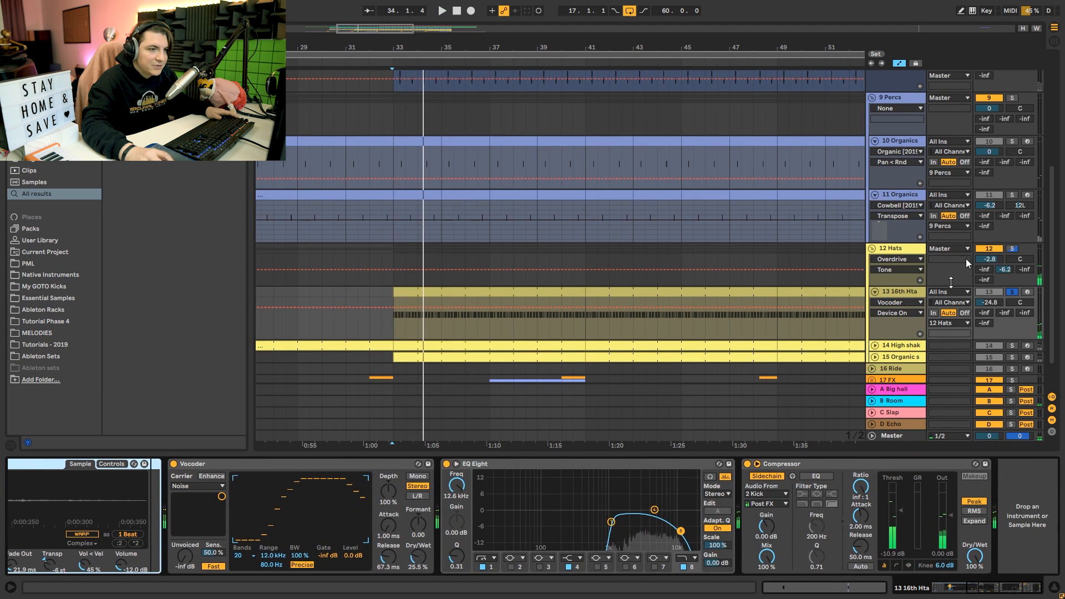
Move the organic shaker track above the high shaker track in the Hats group and unfold it.
{"action": "left_click", "coordinate": [900, 346]}
{"action": "left_click_drag", "start_coordinate": [886, 356], "coordinate": [883, 344]}
{"action": "left_click", "coordinate": [875, 347]}
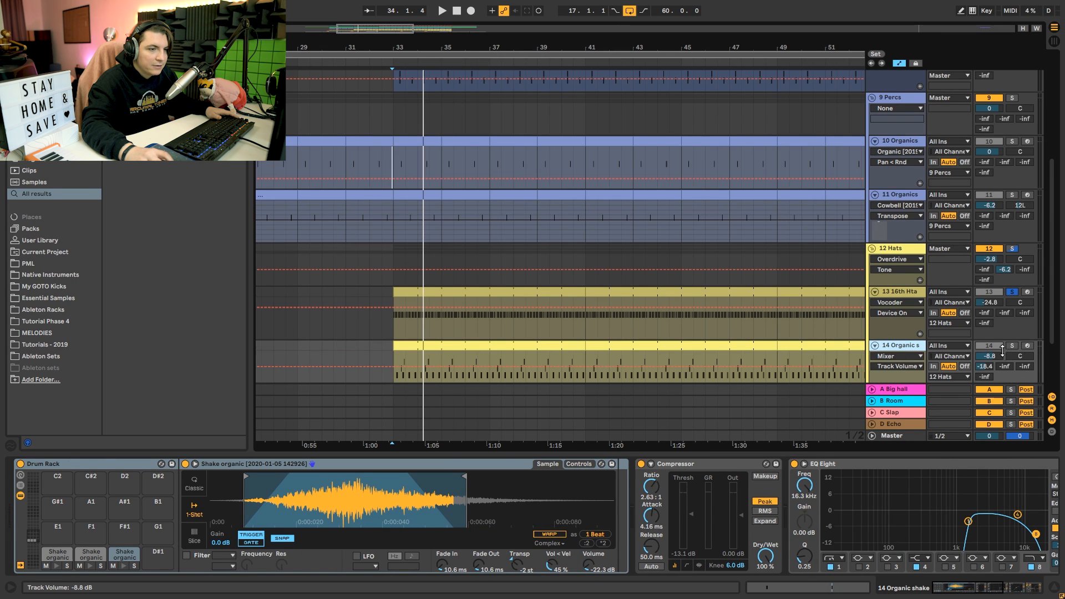
Play the organic shaker soloed from just before bar 33, and select its first clip with the devices shown.
{"action": "scroll", "coordinate": [649, 306], "scroll_direction": "down", "scroll_amount": 3}
{"action": "key", "text": "space"}
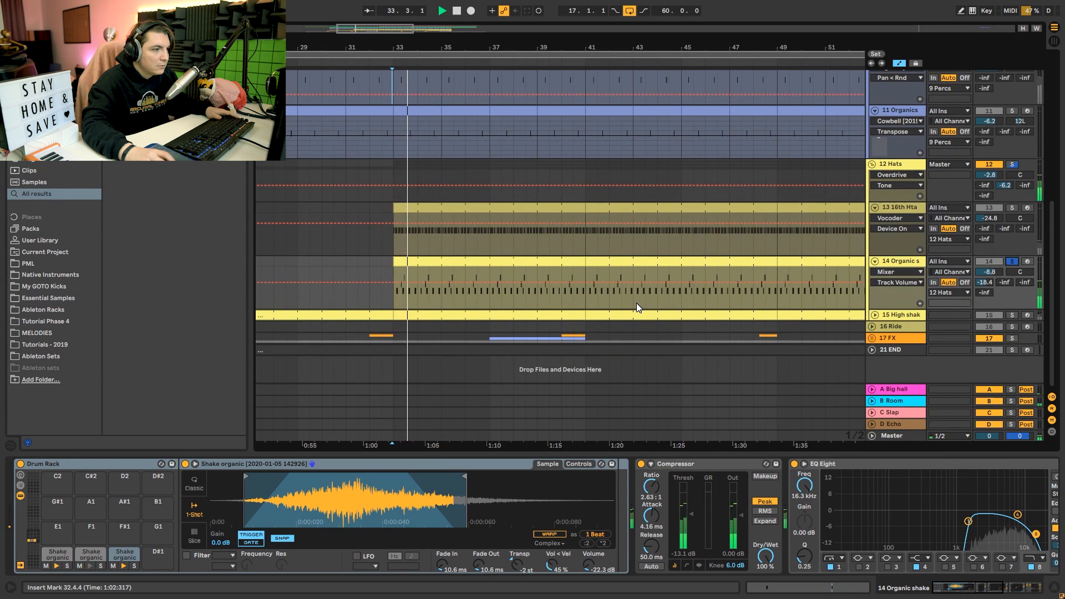
{"action": "double_click", "coordinate": [422, 264]}
{"action": "key", "text": "space"}
{"action": "key", "text": "shift+Tab"}
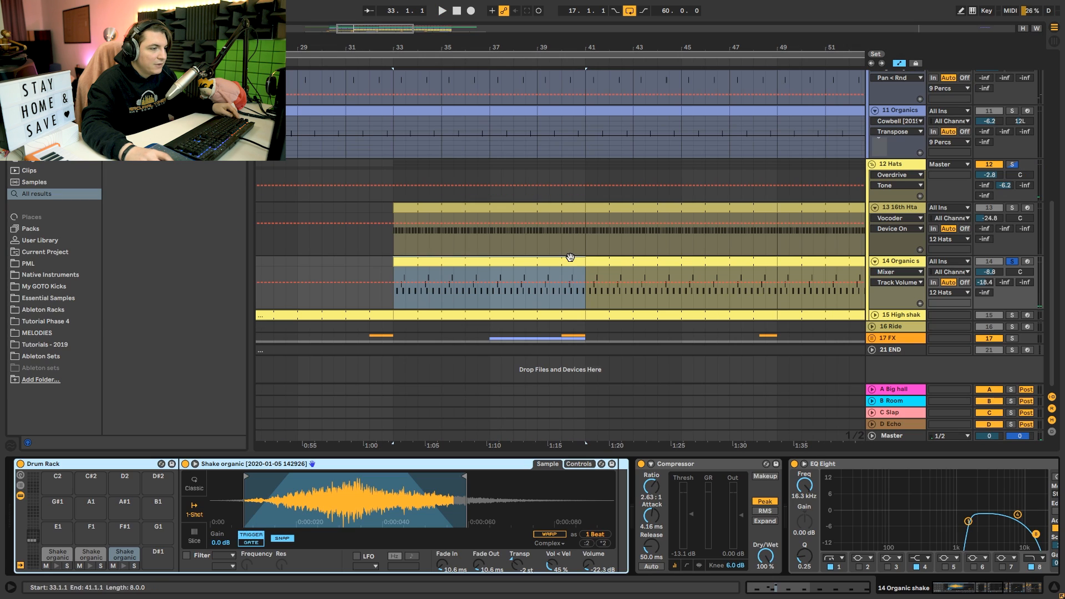
Compare the sample settings of the three Shake organic pads in the Drum Rack.
{"action": "left_click", "coordinate": [82, 558]}
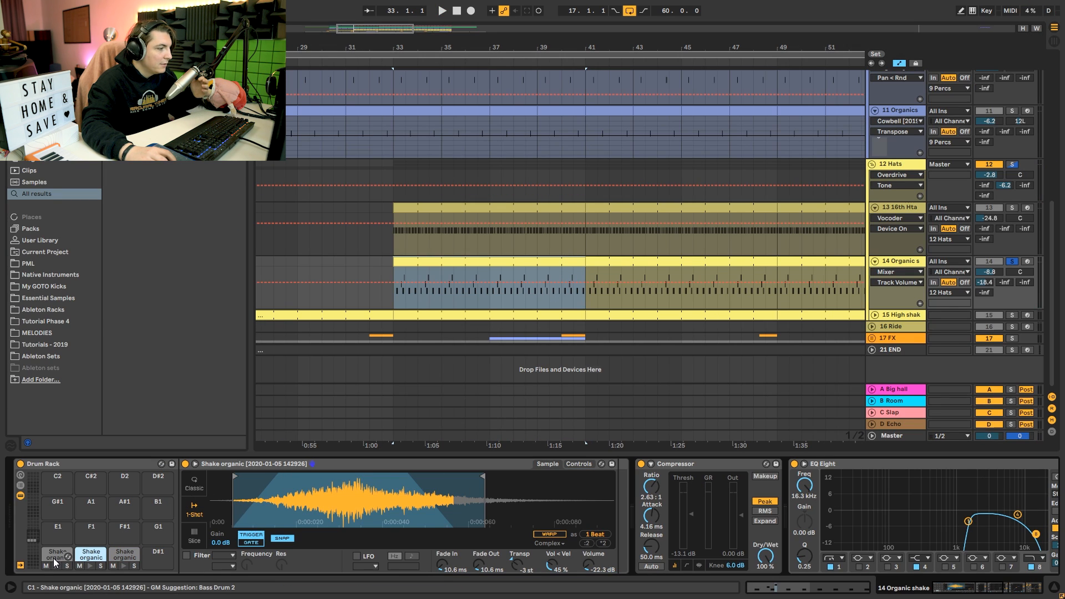
{"action": "left_click", "coordinate": [56, 557]}
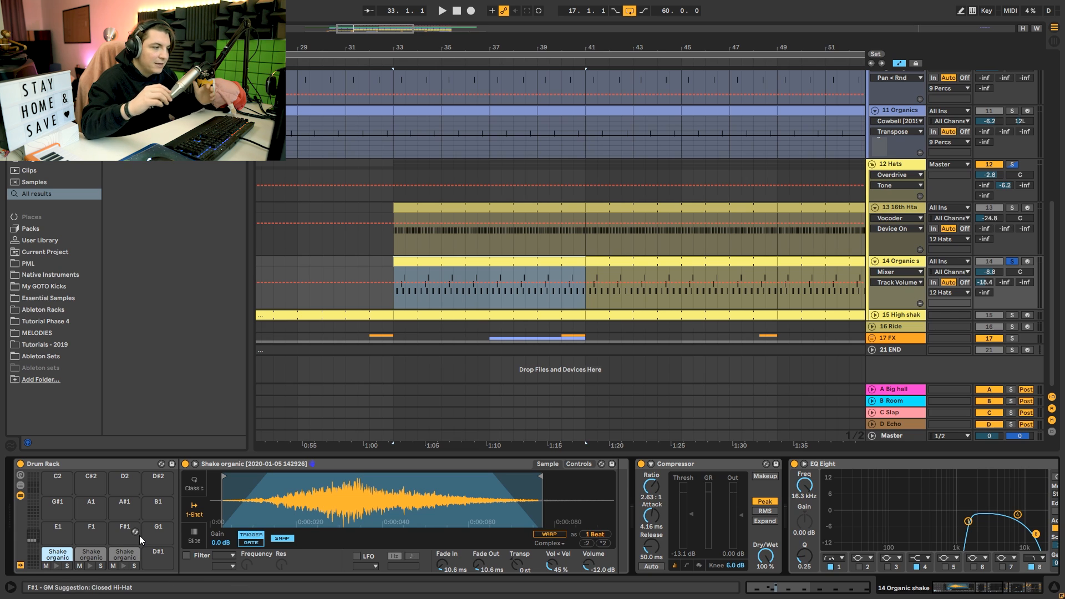
{"action": "left_click", "coordinate": [97, 556]}
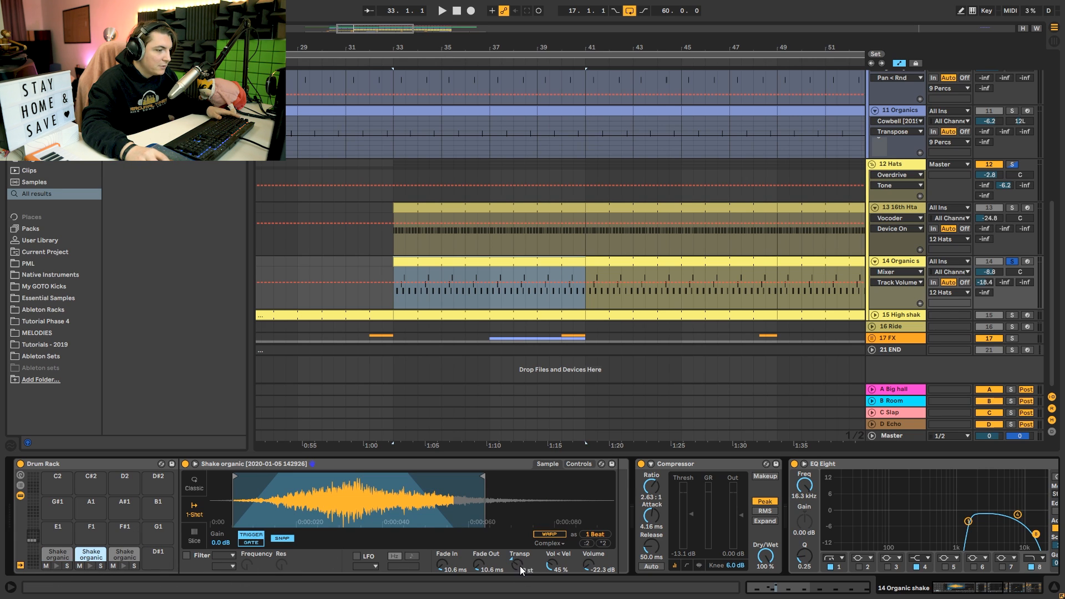
{"action": "left_click", "coordinate": [127, 557]}
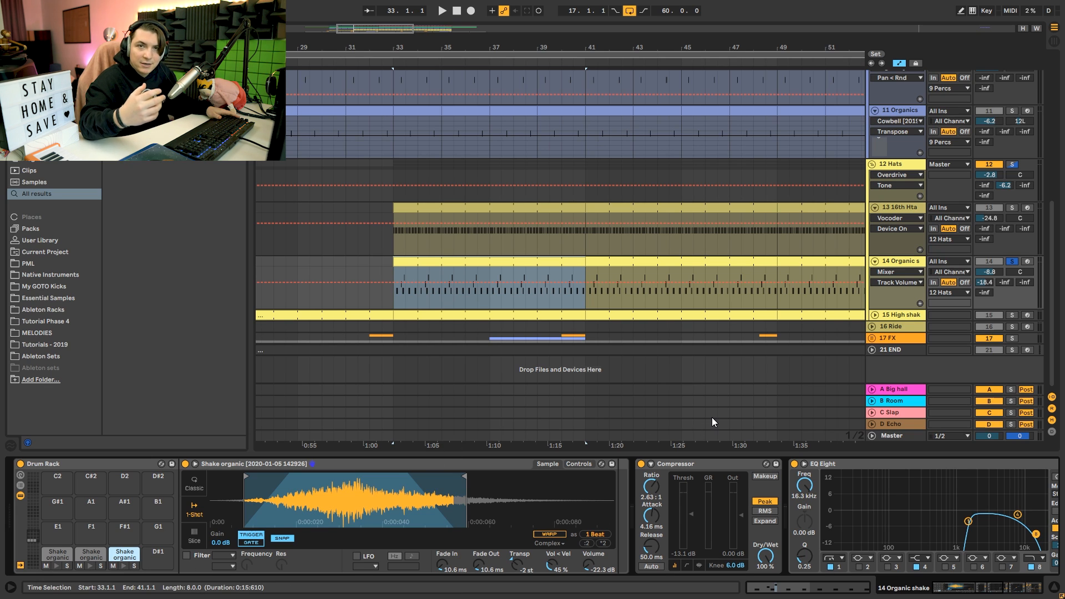
Play the organic shaker from bar 33 alone, and again with the 16th hat soloed alongside it.
{"action": "key", "text": "space"}
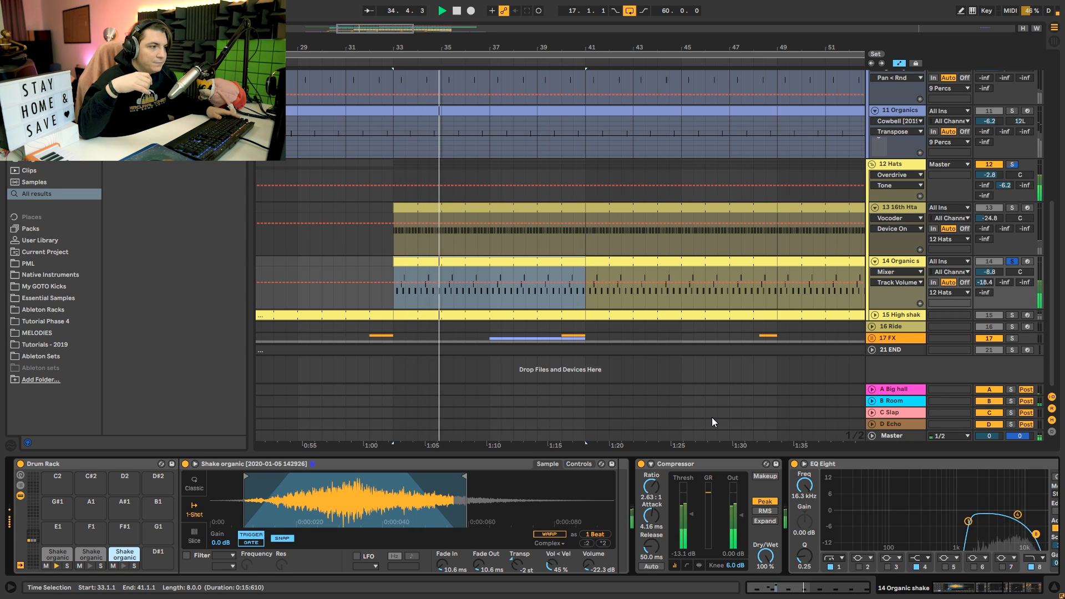
{"action": "key", "text": "space"}
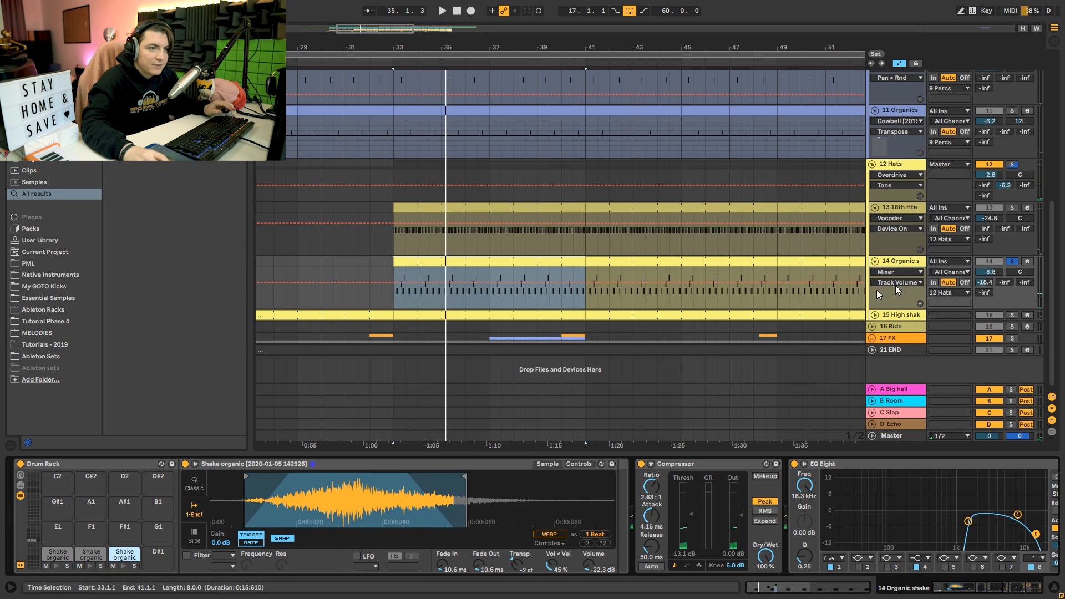
{"action": "left_click", "coordinate": [1013, 207]}
{"action": "key", "text": "space"}
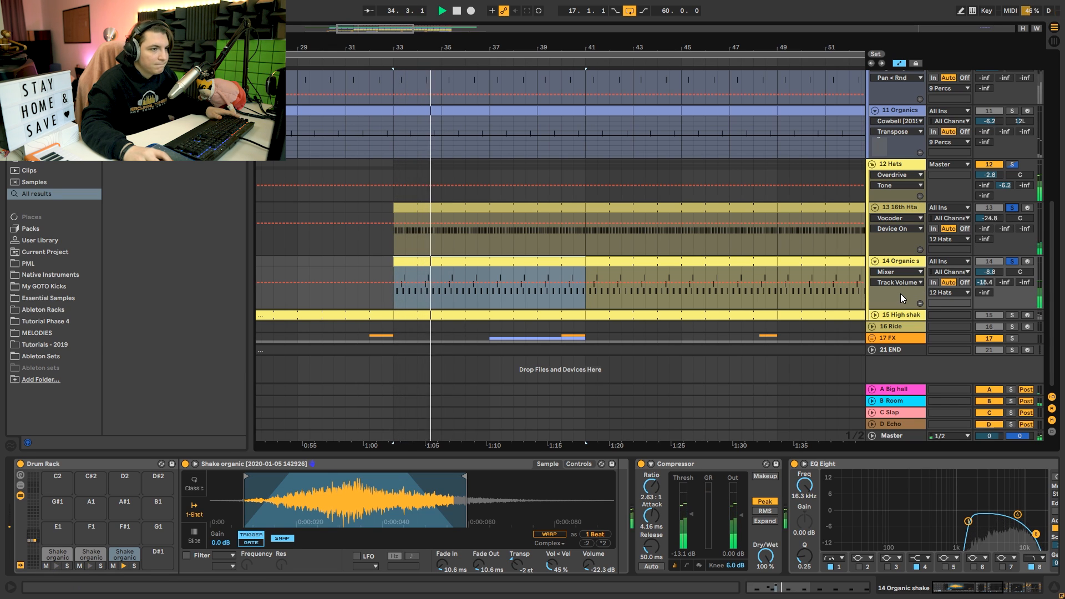
{"action": "key", "text": "space"}
Solo and unfold the 15 High shaker track, play it from bar 33 and examine its device chain.
{"action": "left_click", "coordinate": [1011, 314]}
{"action": "left_click", "coordinate": [894, 315]}
{"action": "left_click", "coordinate": [875, 314]}
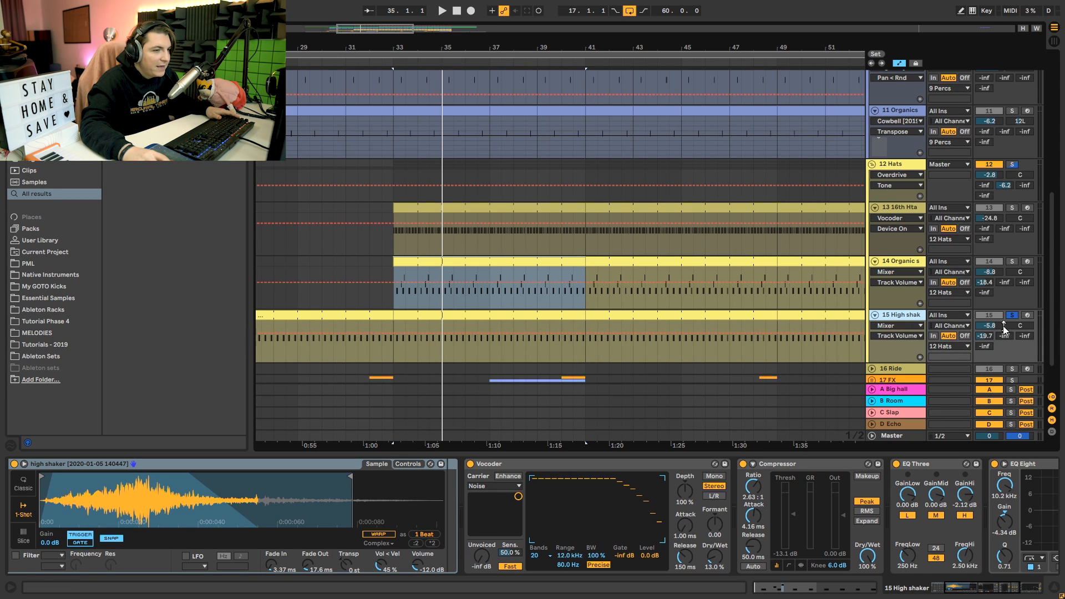
{"action": "key", "text": "space"}
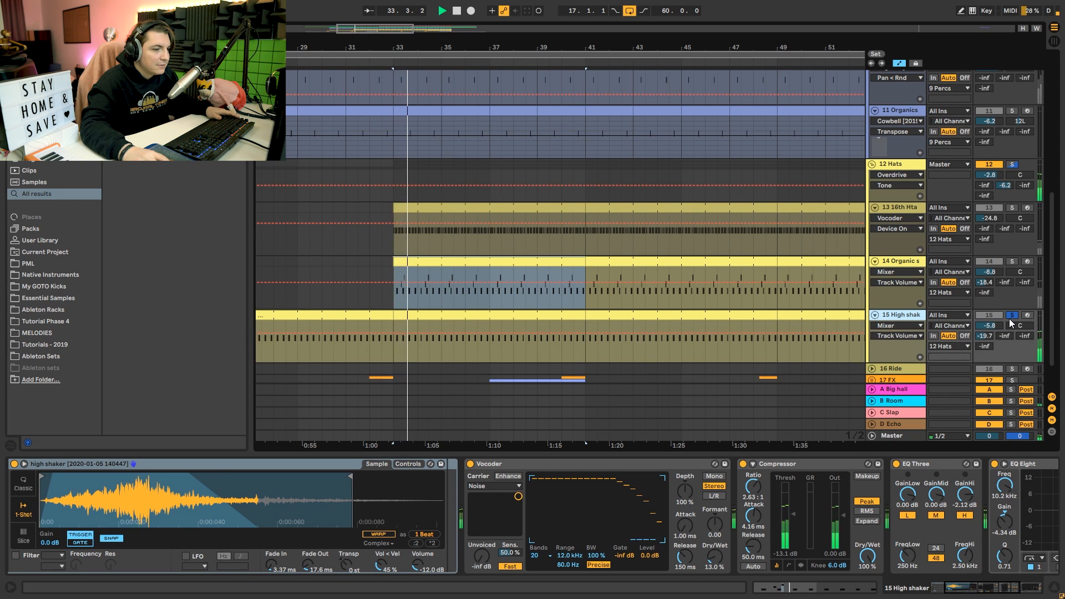
{"action": "scroll", "coordinate": [874, 478], "scroll_direction": "right", "scroll_amount": 3}
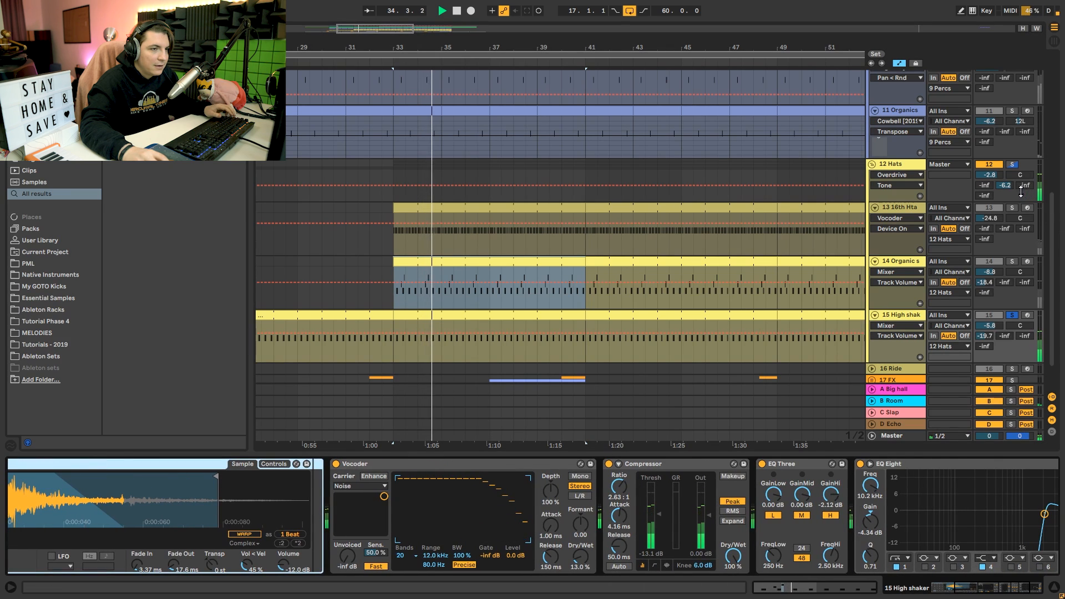
Listen to the whole 12 Hats group soloed, show its group devices and fold the group.
{"action": "left_click", "coordinate": [1012, 164]}
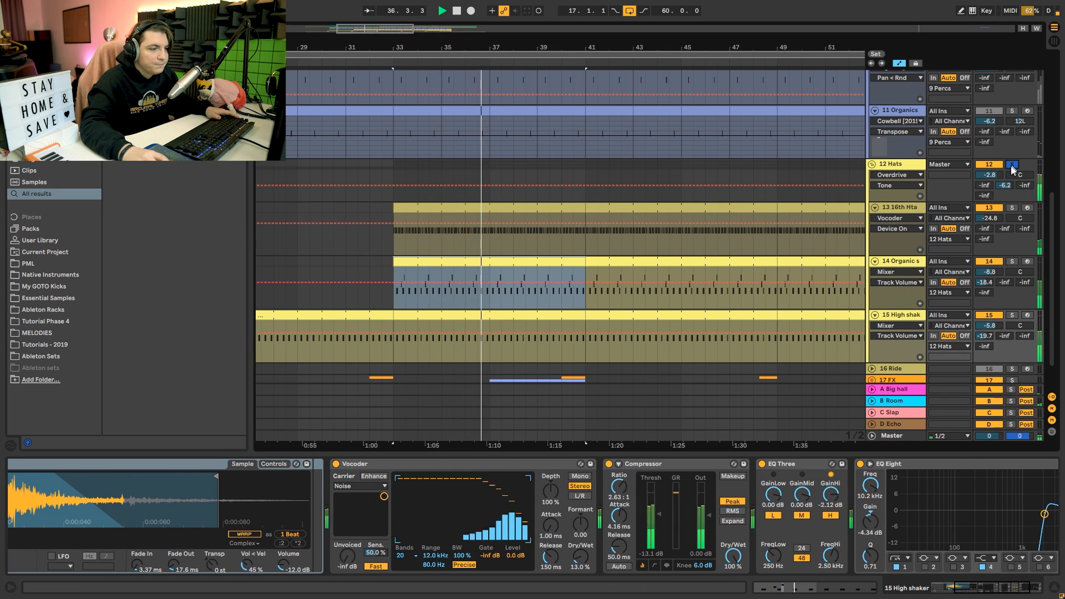
{"action": "left_click", "coordinate": [917, 167]}
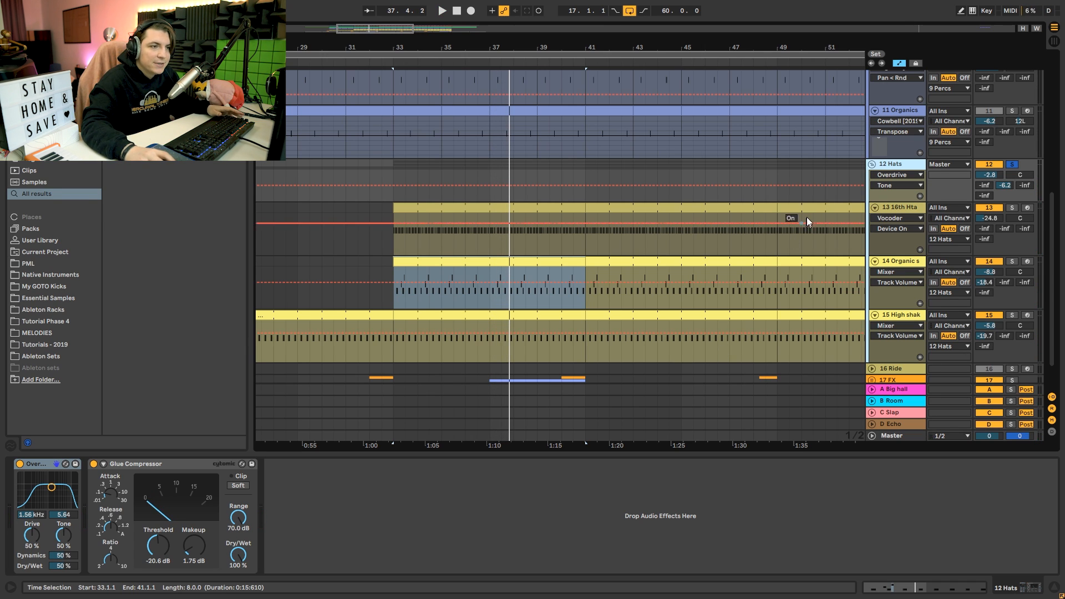
{"action": "left_click", "coordinate": [872, 165]}
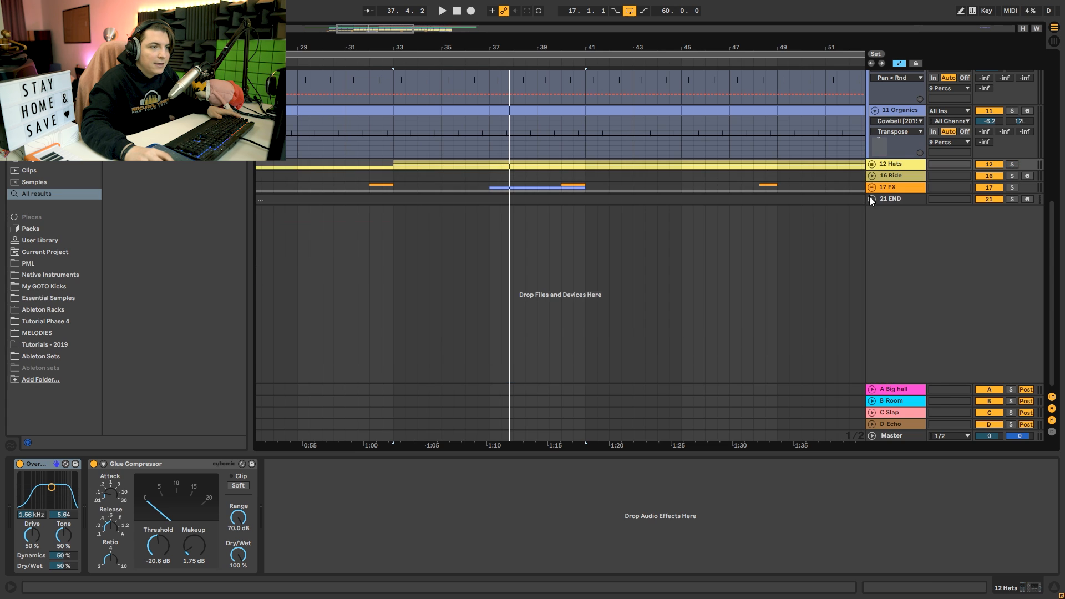
Unfold the 17 FX group and show its tracks across the full arrangement.
{"action": "left_click", "coordinate": [887, 187]}
{"action": "left_click", "coordinate": [872, 188]}
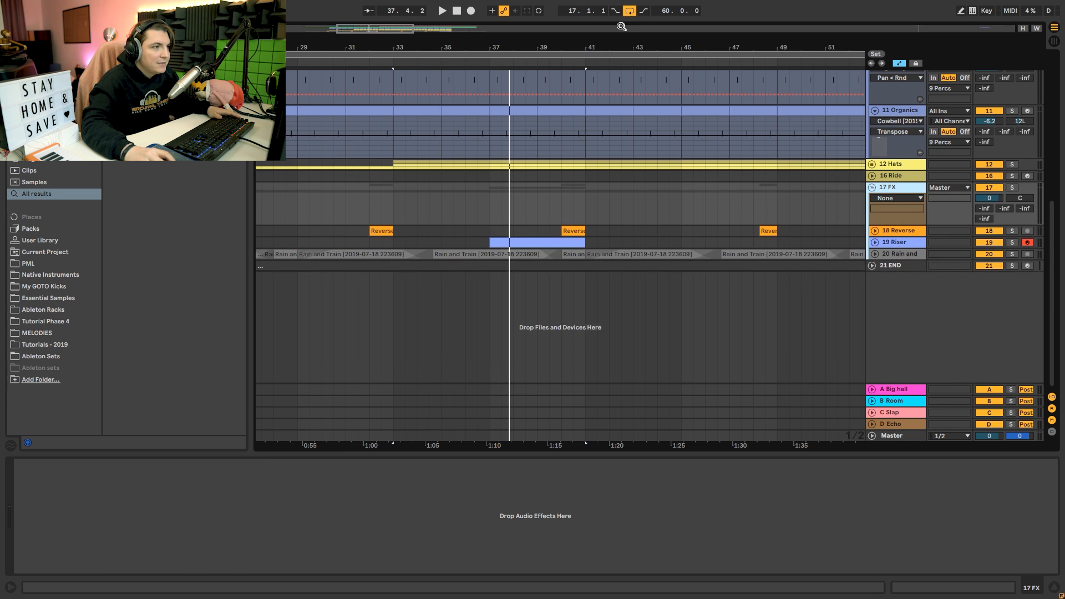
{"action": "left_click_drag", "start_coordinate": [600, 47], "coordinate": [490, 34]}
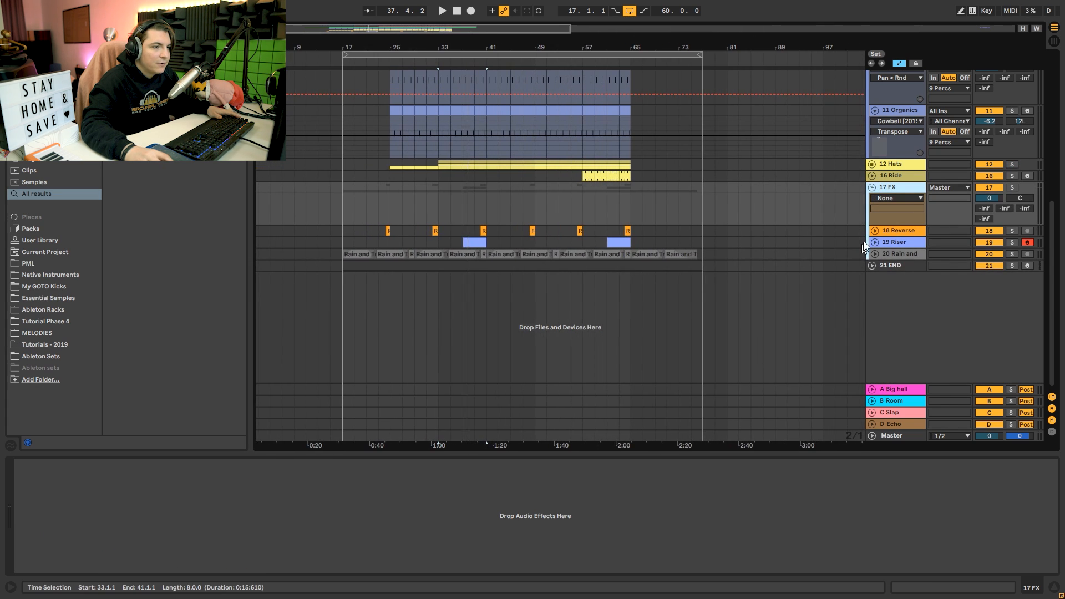
Unfold the 18 Reverse track, solo it and play its first clip from 24.2.
{"action": "left_click", "coordinate": [875, 230]}
{"action": "left_click", "coordinate": [897, 232]}
{"action": "left_click_drag", "start_coordinate": [384, 49], "coordinate": [382, 77]}
{"action": "left_click", "coordinate": [473, 258]}
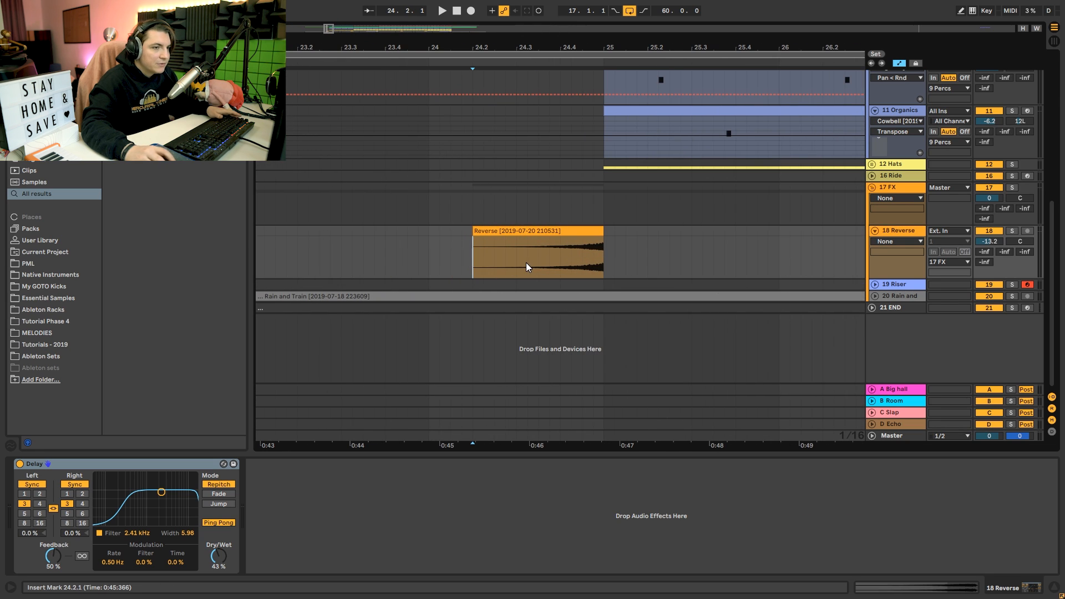
{"action": "left_click", "coordinate": [1011, 230]}
{"action": "key", "text": "space"}
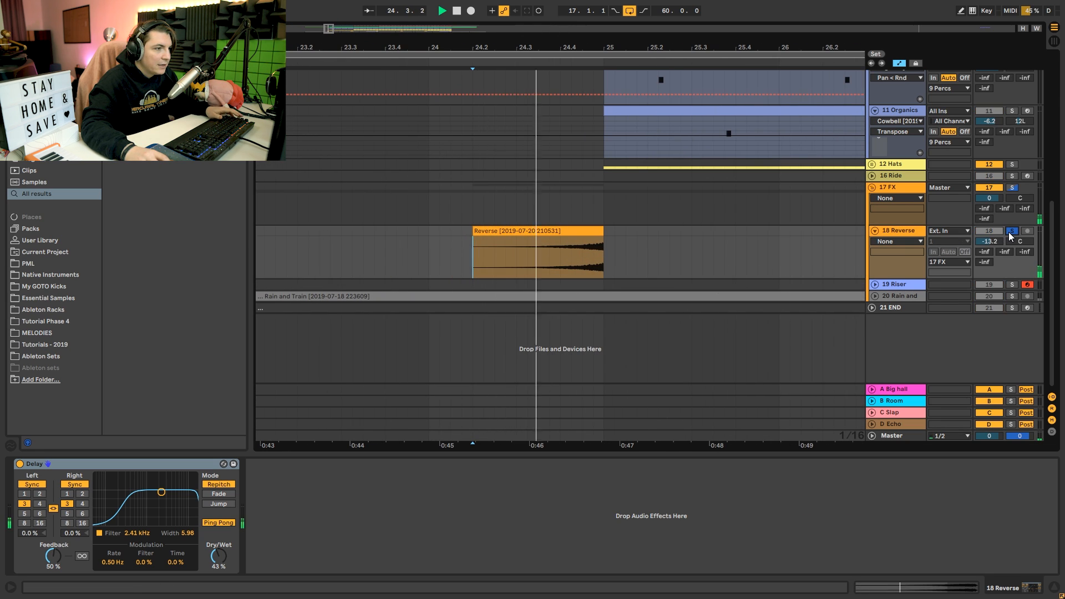
Play the second reverse clip from bar 32 with more of the arrangement in view.
{"action": "left_click_drag", "start_coordinate": [585, 48], "coordinate": [407, 13]}
{"action": "key", "text": "space"}
{"action": "left_click", "coordinate": [569, 257]}
{"action": "key", "text": "space"}
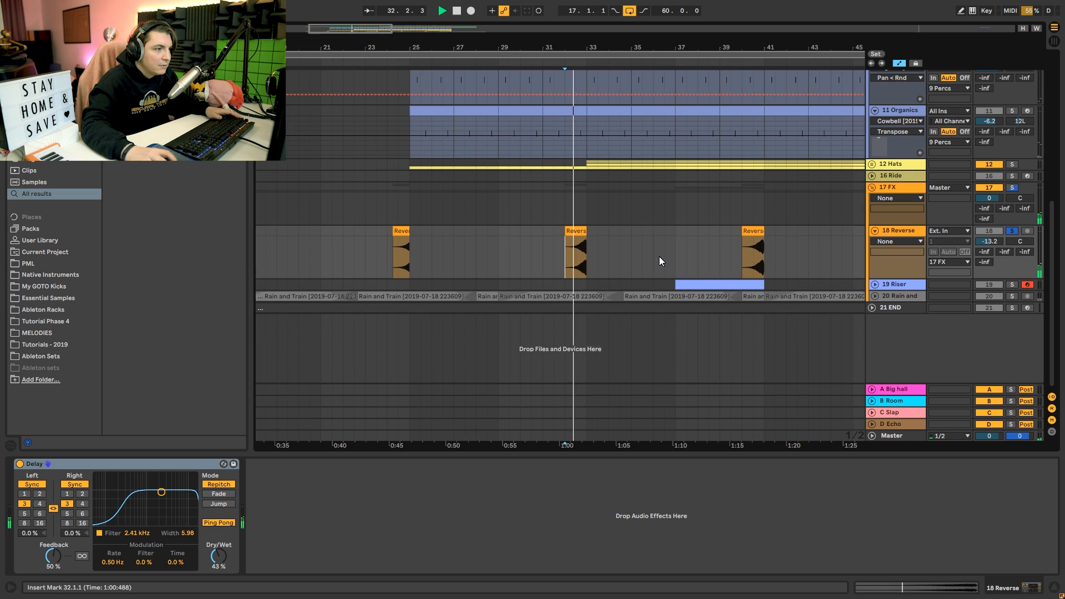
{"action": "key", "text": "space"}
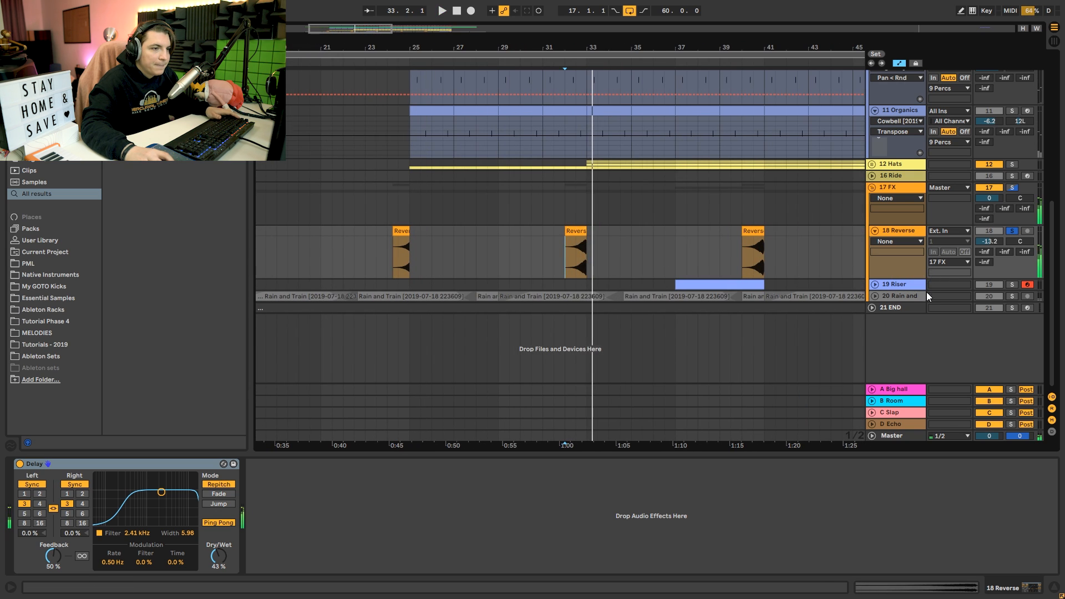
Unfold the 19 Riser track, place the insert marker at its first clip on bar 37 and solo the track.
{"action": "left_click", "coordinate": [899, 284]}
{"action": "left_click", "coordinate": [875, 284]}
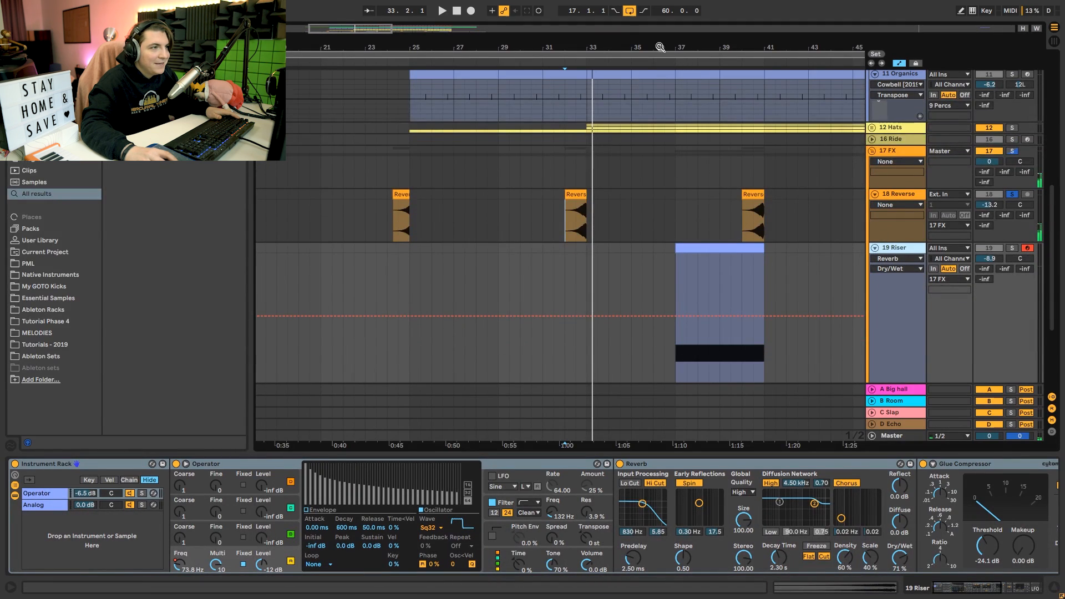
{"action": "left_click_drag", "start_coordinate": [660, 47], "coordinate": [528, 44]}
{"action": "left_click", "coordinate": [546, 291]}
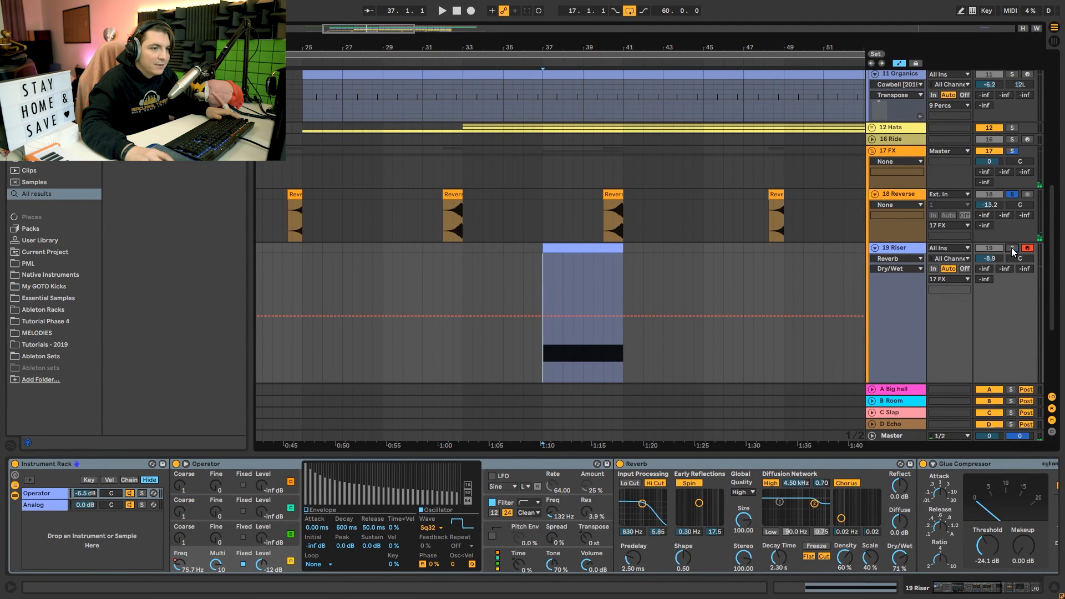
{"action": "left_click_drag", "start_coordinate": [601, 41], "coordinate": [609, 72]}
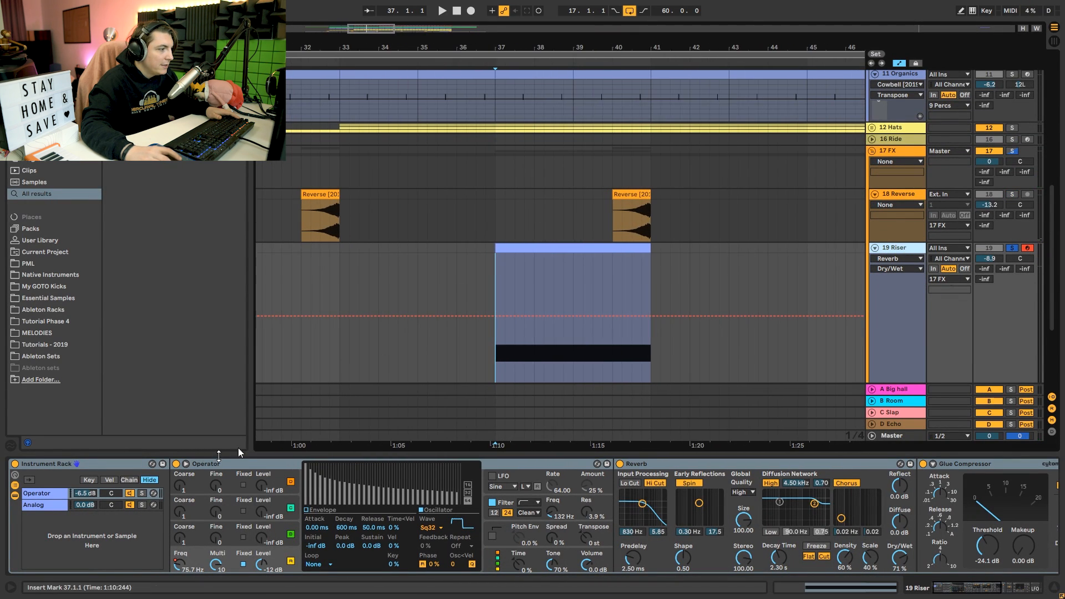
Solo the Analog chain in the riser's Instrument Rack and play it from bar 37.
{"action": "left_click", "coordinate": [41, 503]}
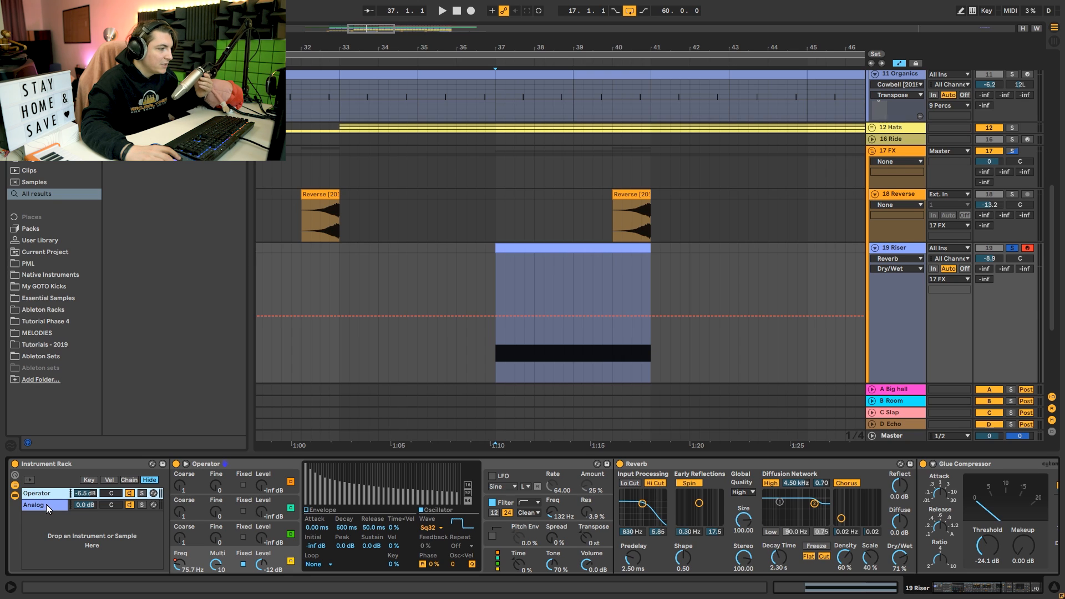
{"action": "left_click", "coordinate": [142, 505]}
{"action": "key", "text": "space"}
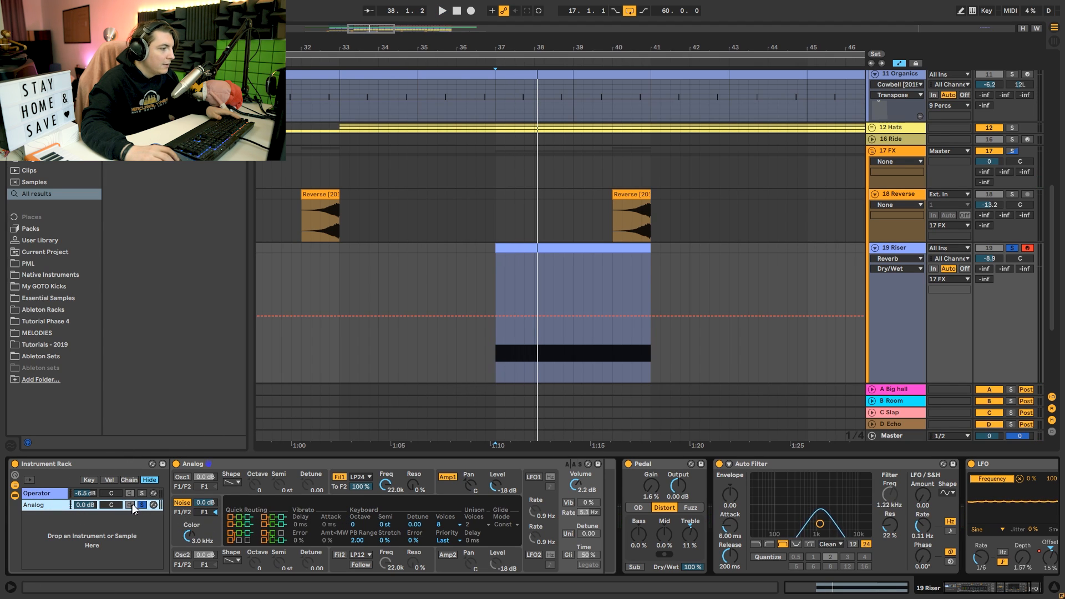
Show the riser's Operator chain and the automation of its oscillator A fixed frequency.
{"action": "left_click", "coordinate": [34, 494]}
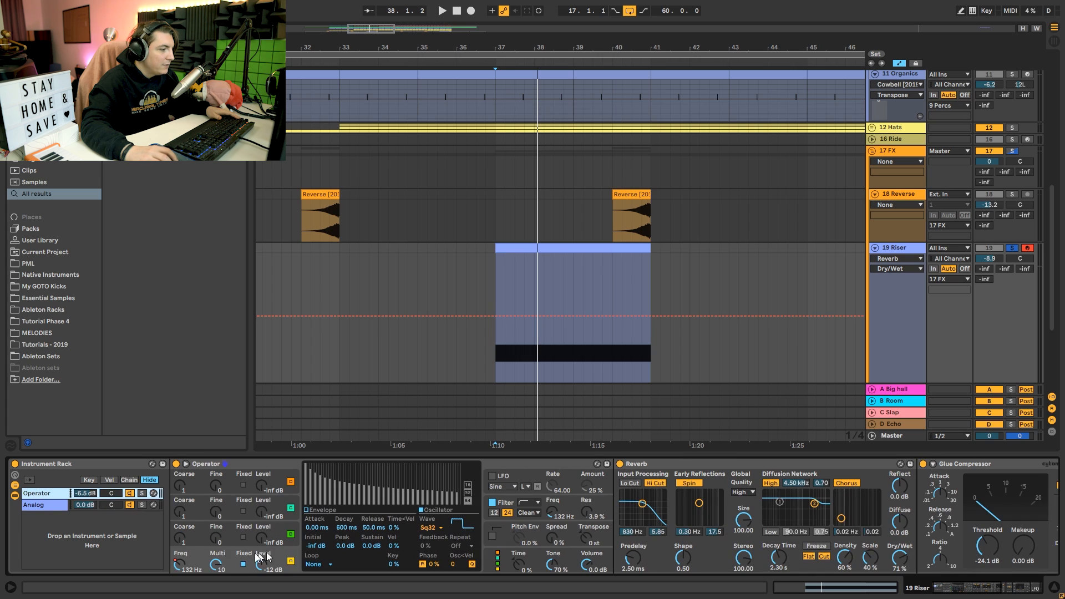
{"action": "left_click", "coordinate": [200, 557]}
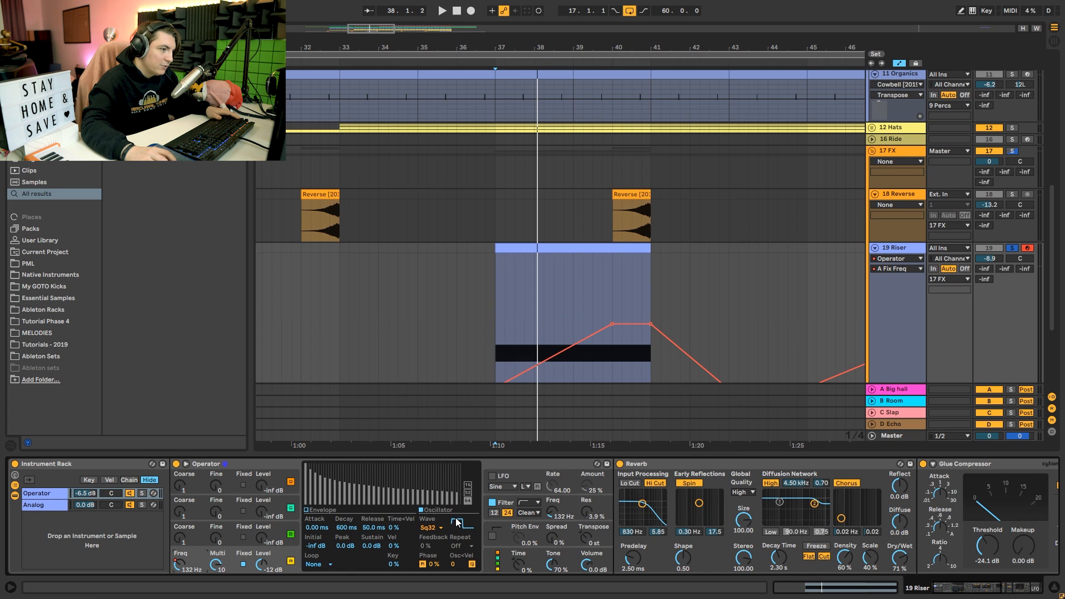
{"action": "scroll", "coordinate": [472, 355], "scroll_direction": "down", "scroll_amount": 2}
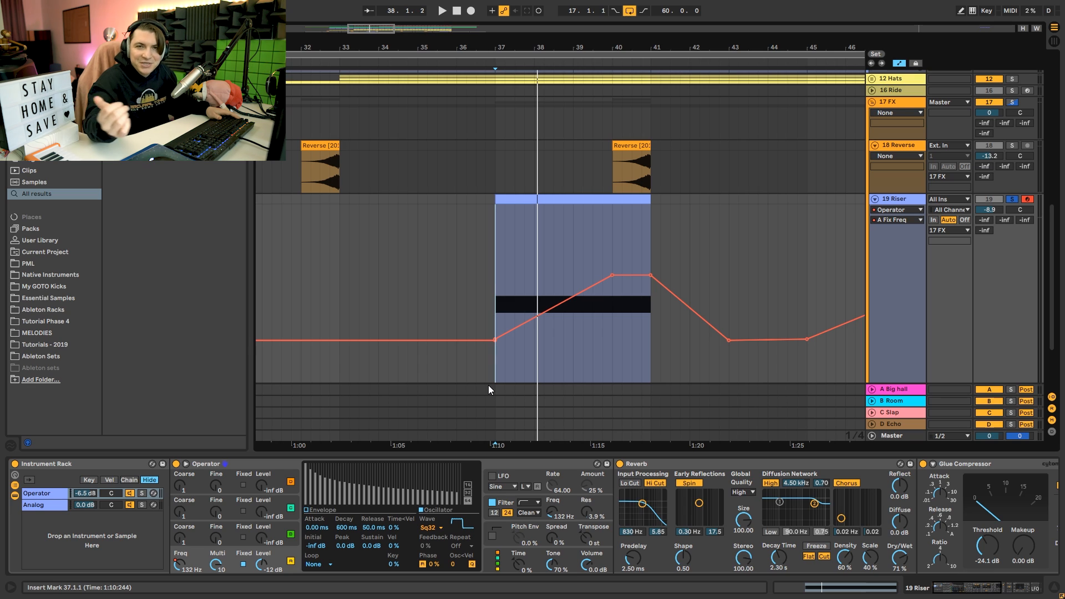
Play the riser from bar 37 to hear the Operator's frequency automation along with its Reverb settings.
{"action": "key", "text": "space"}
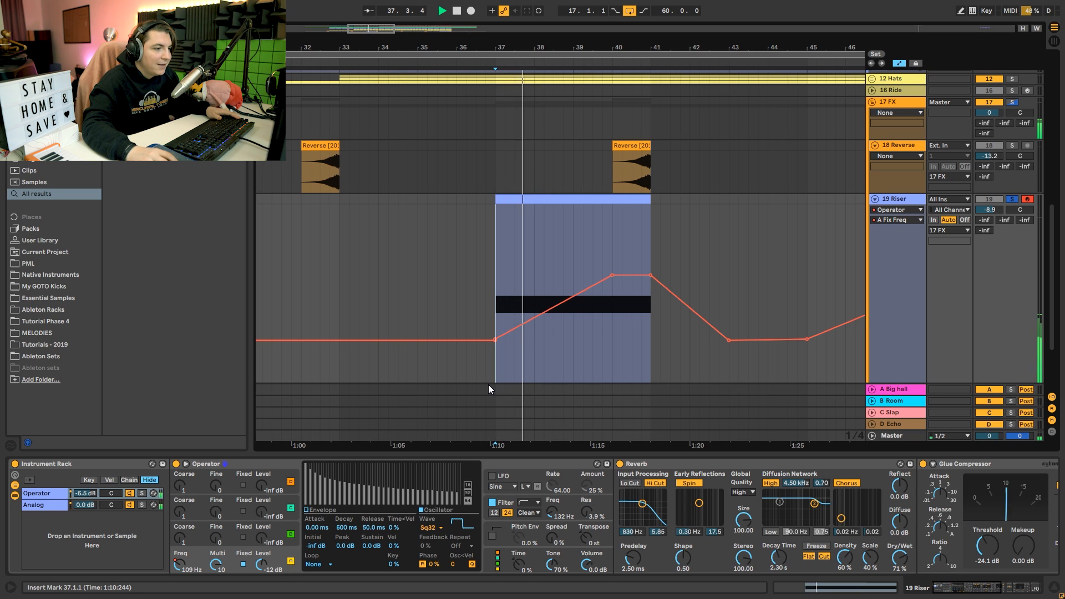
{"action": "key", "text": "space"}
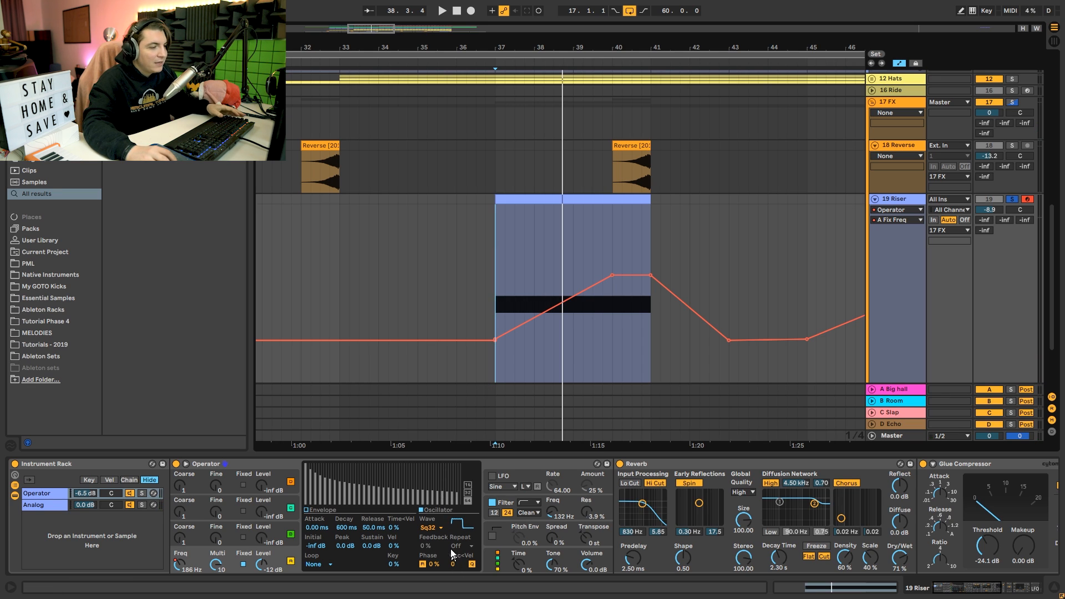
{"action": "key", "text": "space"}
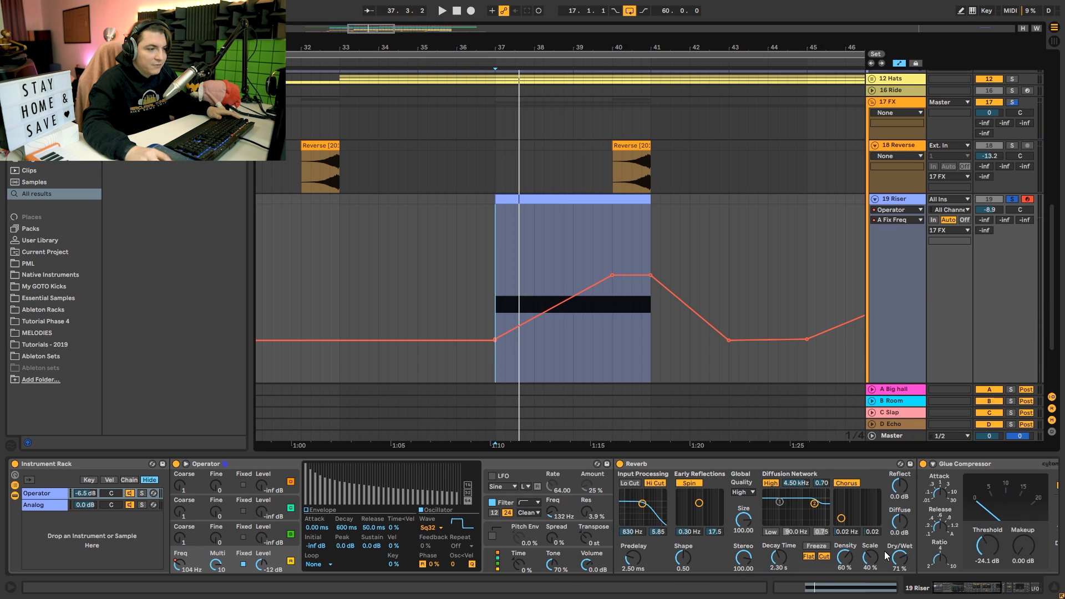
Solo the Operator chain in the riser's Instrument Rack and play it from bar 37.
{"action": "left_click", "coordinate": [140, 494]}
{"action": "key", "text": "space"}
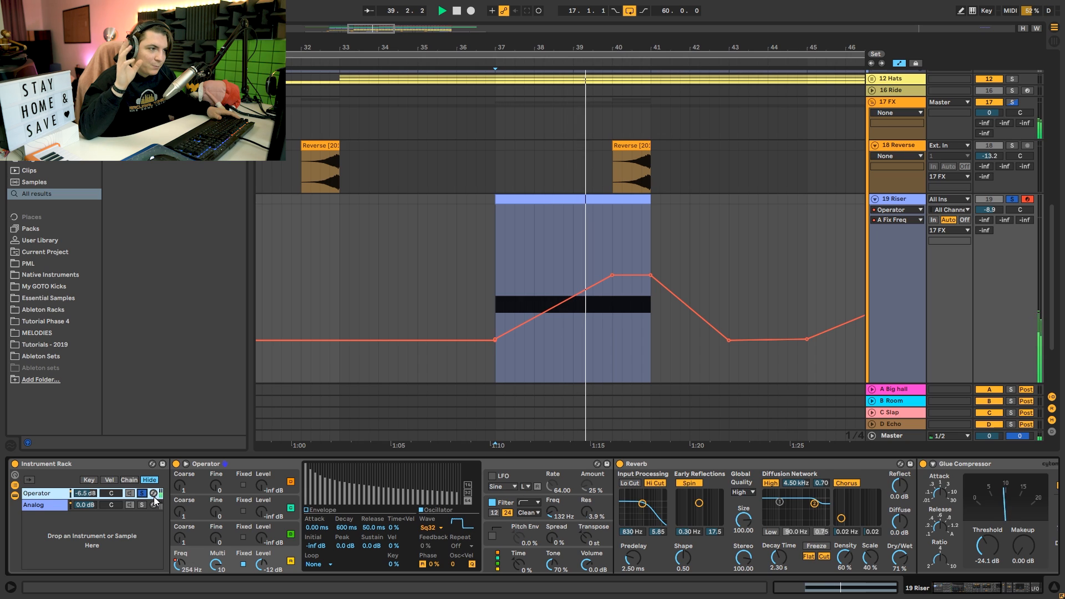
{"action": "key", "text": "space"}
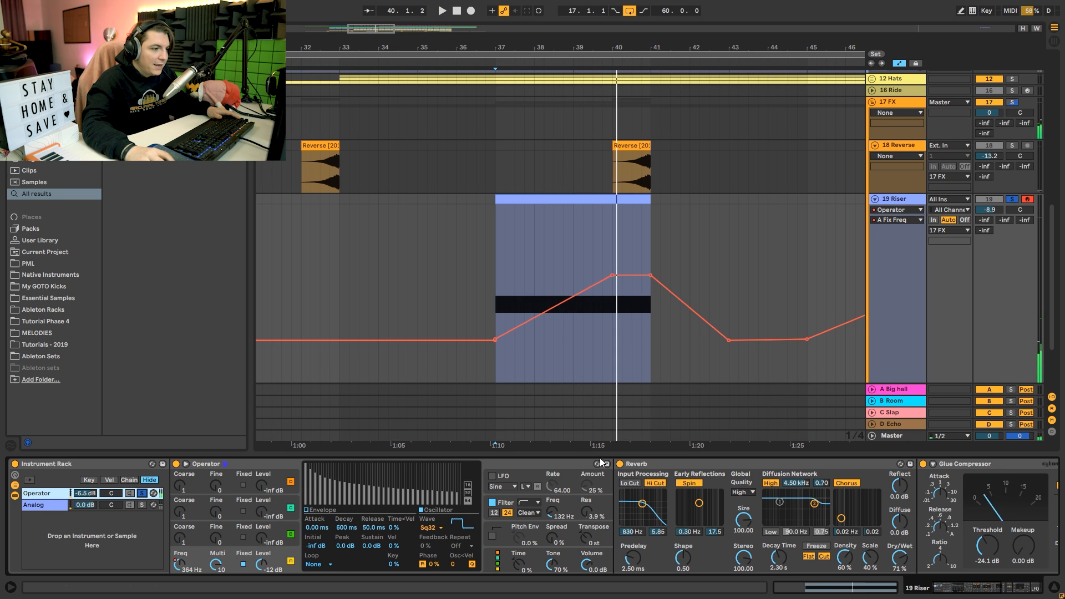
Show the riser's Pedal, Auto Filter and LFO devices and play the riser from 37.2.1.
{"action": "left_click", "coordinate": [972, 589]}
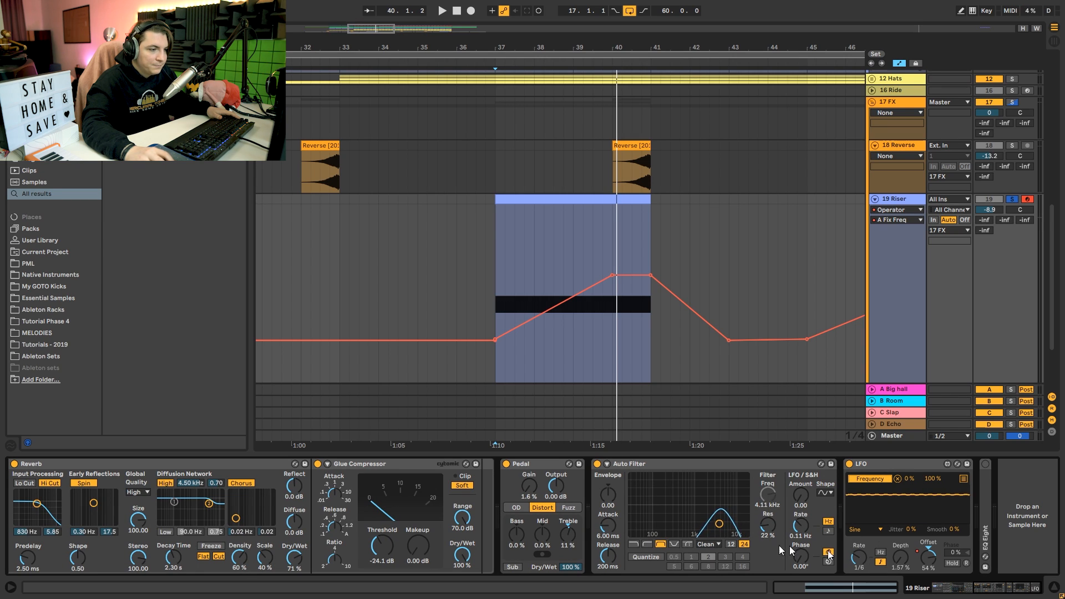
{"action": "left_click", "coordinate": [504, 292]}
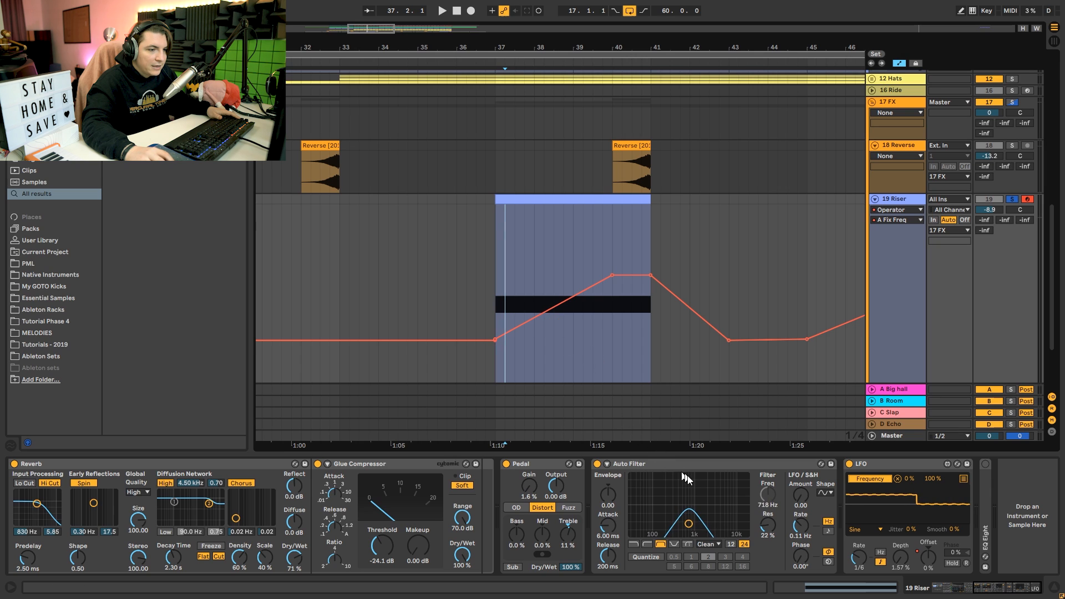
{"action": "key", "text": "space"}
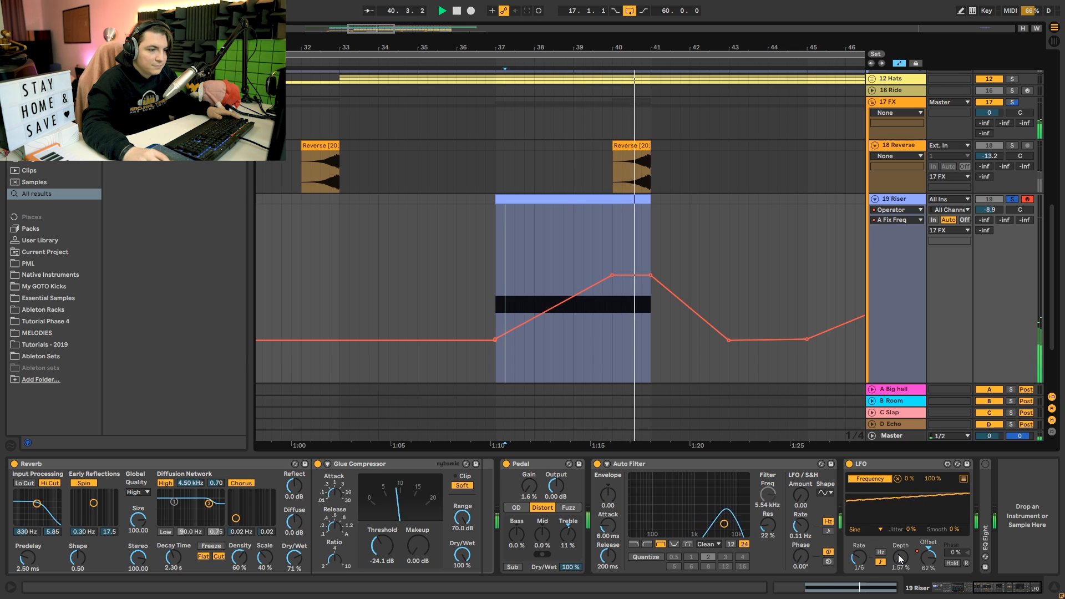
{"action": "key", "text": "space"}
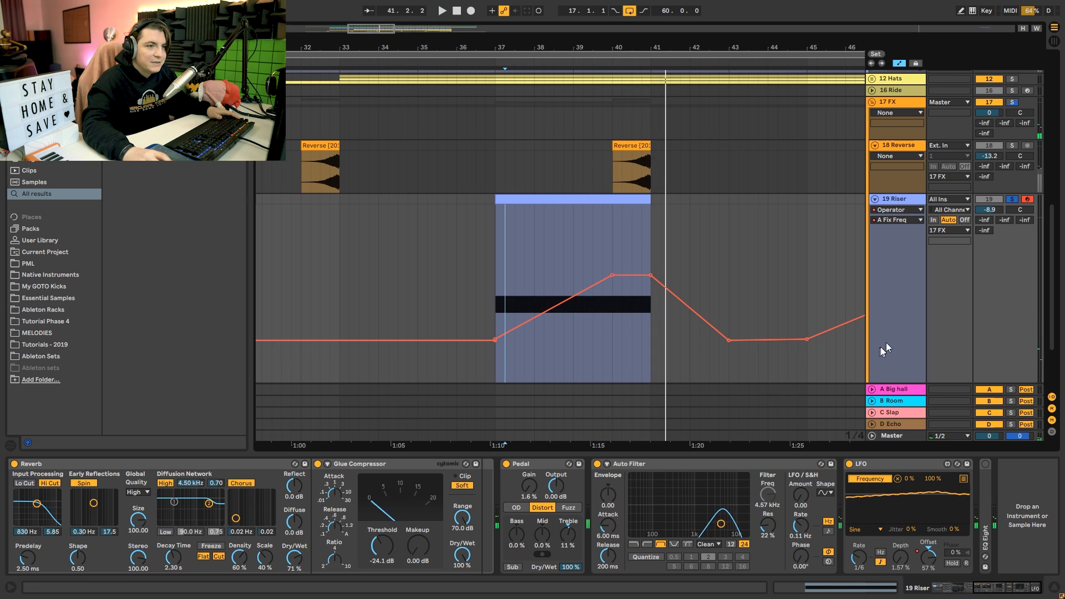
Unsolo and fold the 19 Riser track, and unfold the 20 Rain and Train track.
{"action": "left_click", "coordinate": [1012, 199]}
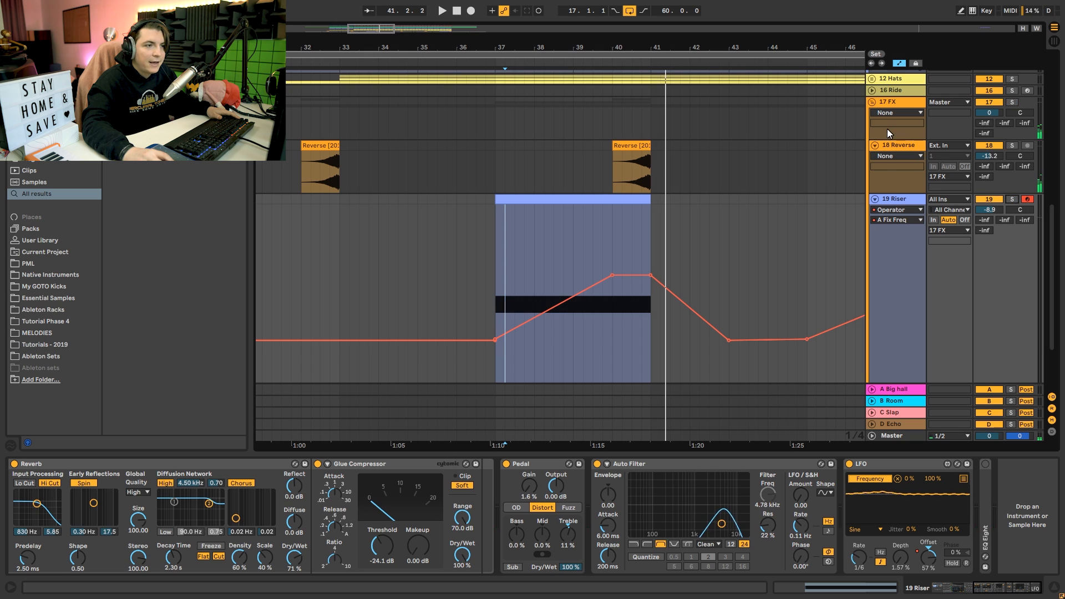
{"action": "left_click", "coordinate": [875, 199]}
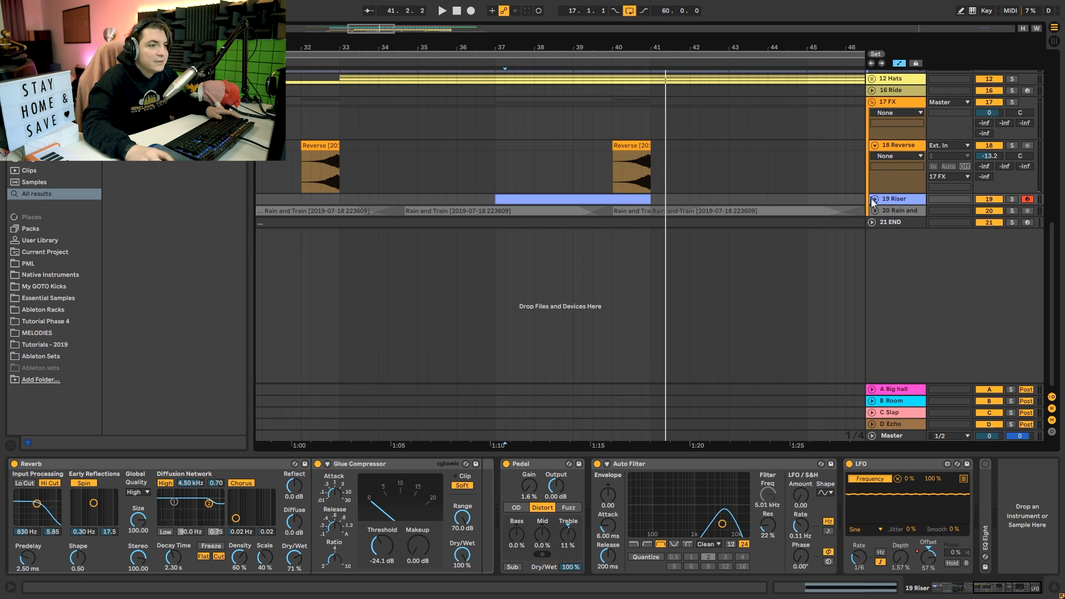
{"action": "left_click", "coordinate": [876, 211]}
{"action": "left_click", "coordinate": [875, 211]}
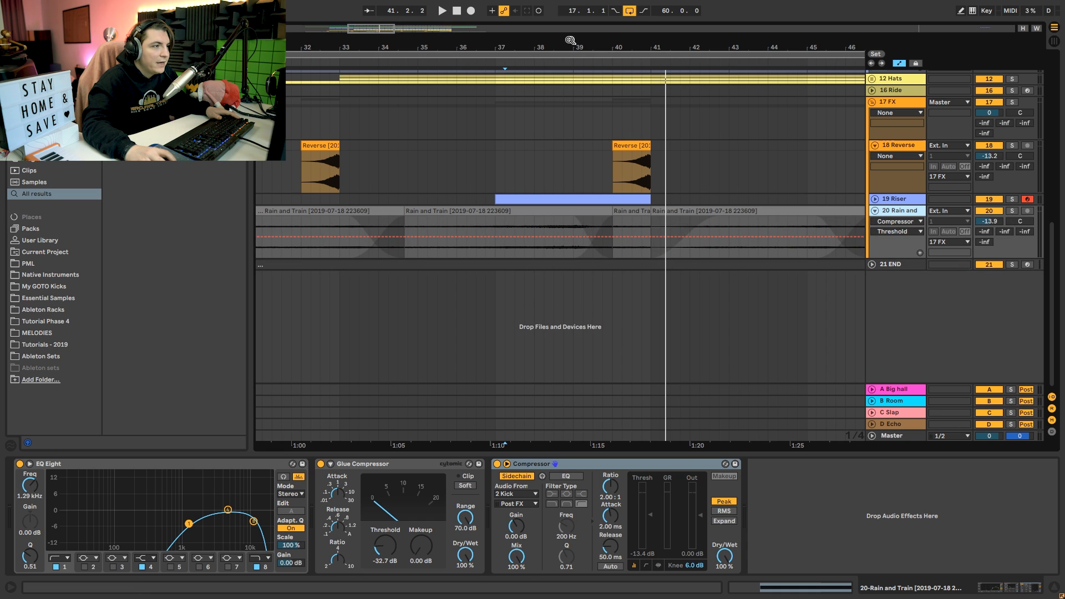
Solo the Rain and Train track and play it from its first clip at bar 17.
{"action": "key", "text": "minus"}
{"action": "key", "text": "minus"}
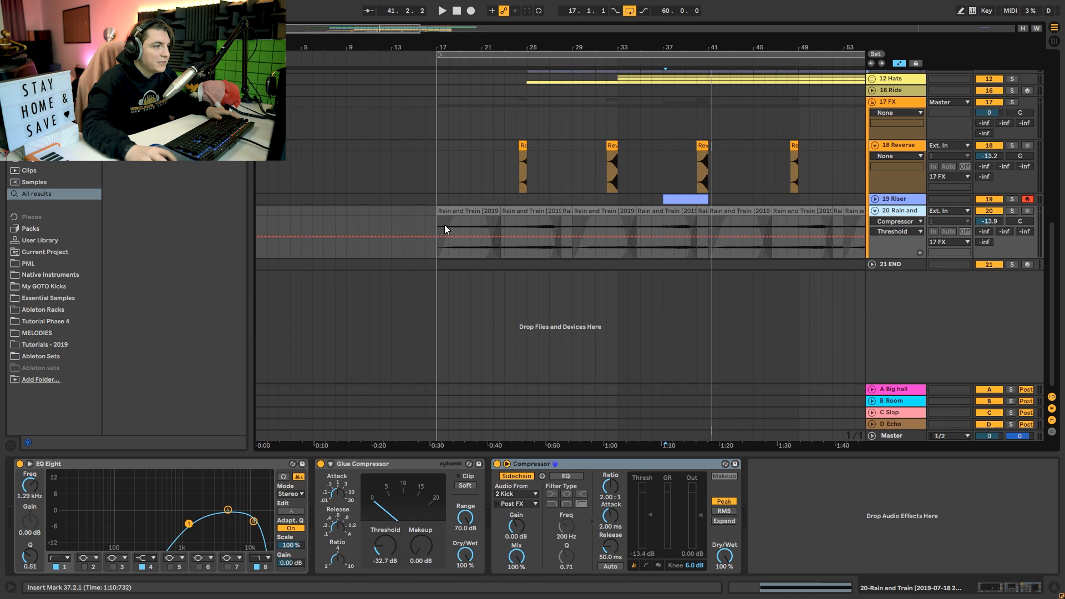
{"action": "left_click", "coordinate": [444, 225]}
{"action": "left_click", "coordinate": [1013, 211]}
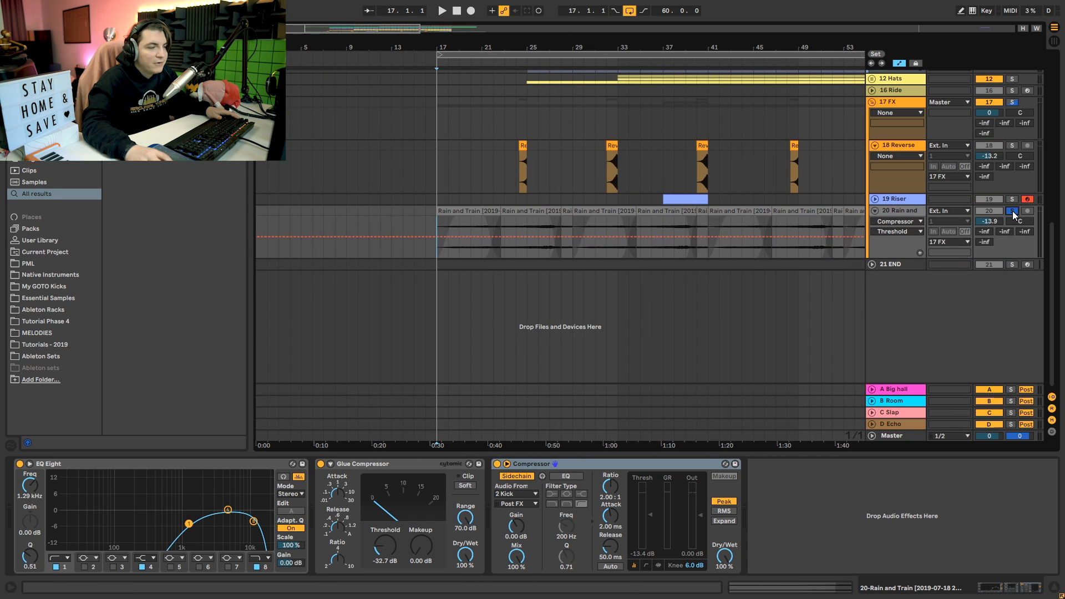
{"action": "key", "text": "space"}
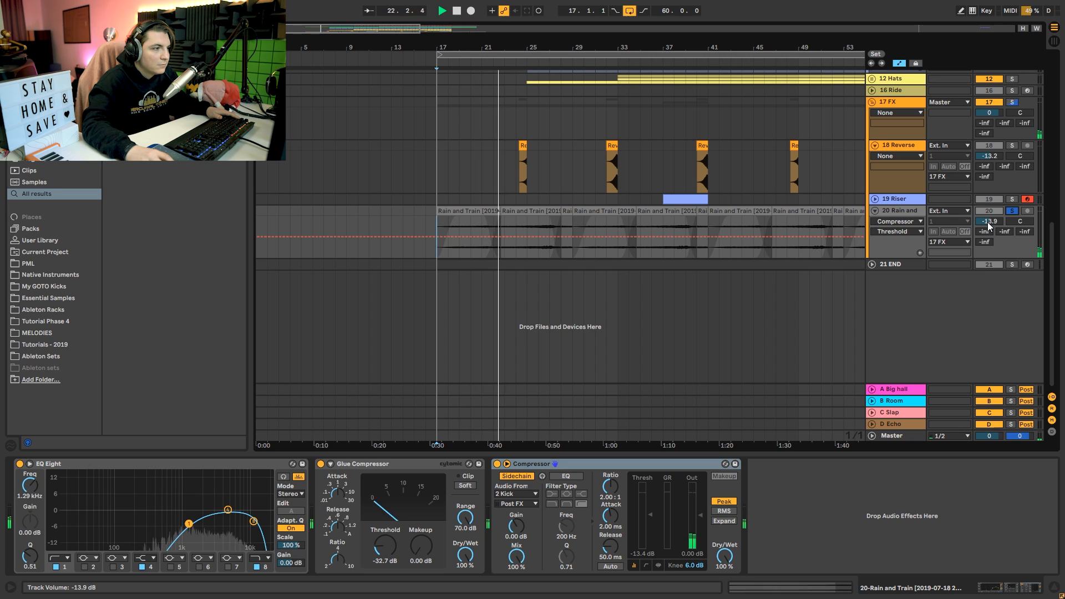
{"action": "key", "text": "space"}
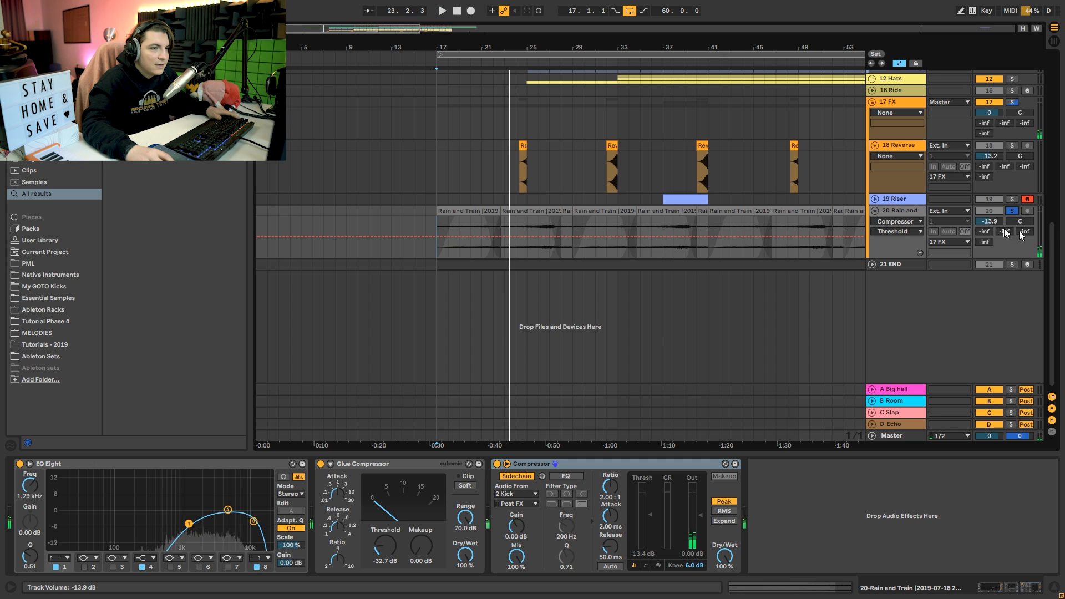
Play all the tracks together from bar 17 and fold the 17 FX group to show the whole arrangement.
{"action": "left_click", "coordinate": [434, 174]}
{"action": "key", "text": "space"}
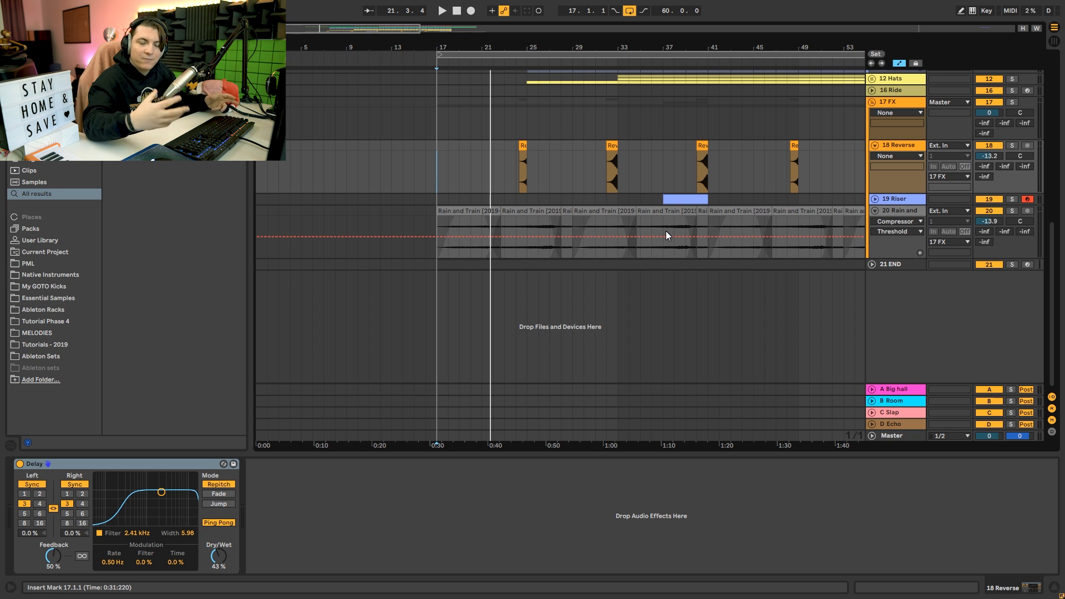
{"action": "left_click", "coordinate": [873, 102]}
{"action": "left_click_drag", "start_coordinate": [608, 50], "coordinate": [445, 50]}
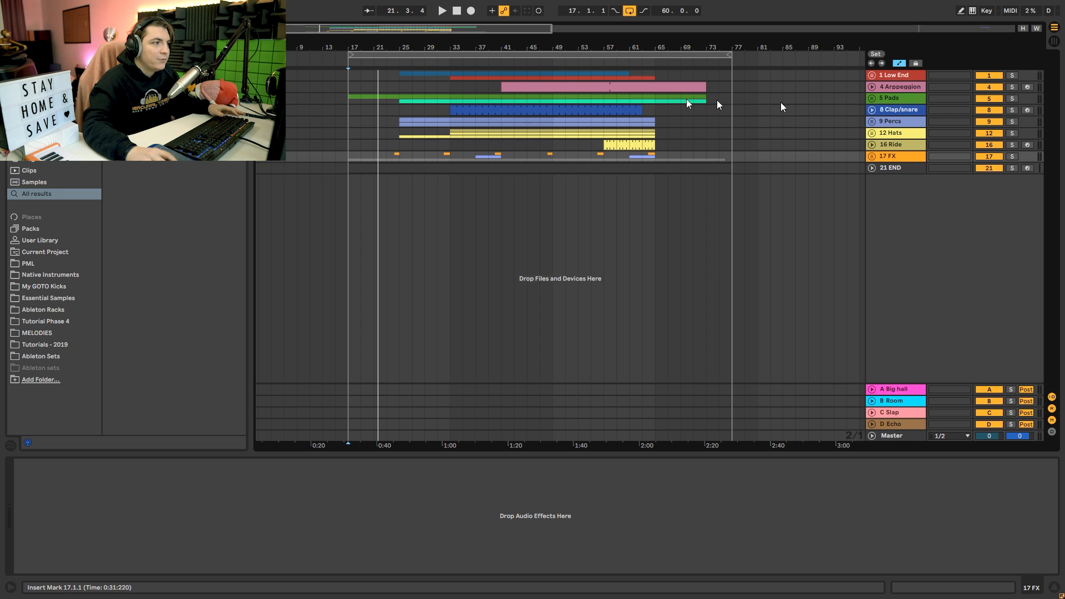
Select bars 17 to 77 across the Pads and Clap/snare tracks, and about bars 19 to 69 across the Percs and Hats groups.
{"action": "left_click_drag", "start_coordinate": [347, 110], "coordinate": [731, 99]}
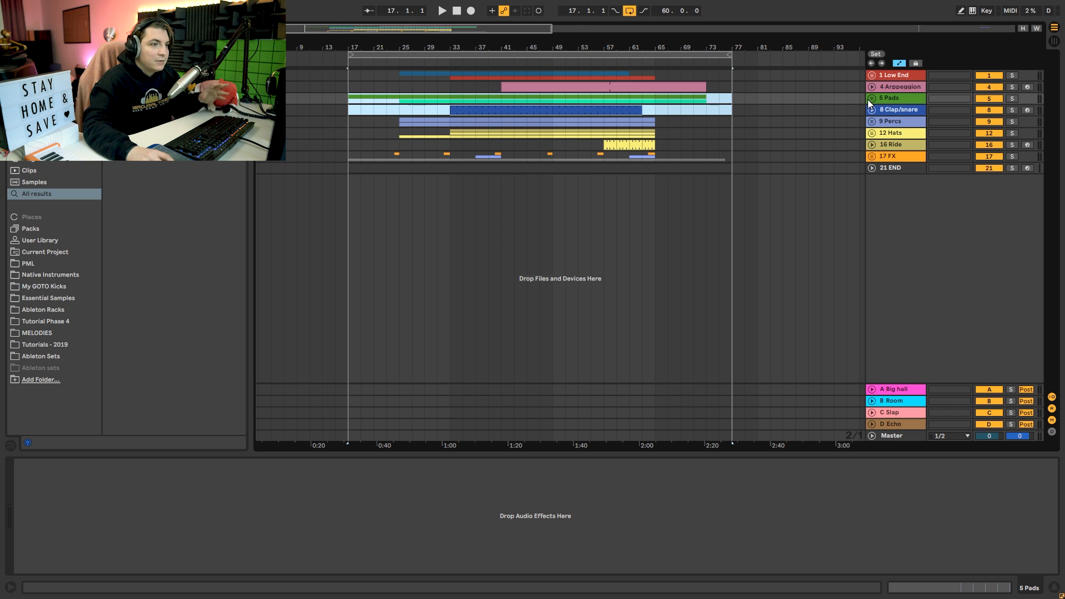
{"action": "mouse_move", "coordinate": [628, 44]}
{"action": "left_mouse_down"}
{"action": "mouse_move", "coordinate": [656, 53]}
{"action": "mouse_move", "coordinate": [649, 46]}
{"action": "left_mouse_up"}
{"action": "left_click_drag", "start_coordinate": [367, 122], "coordinate": [696, 129]}
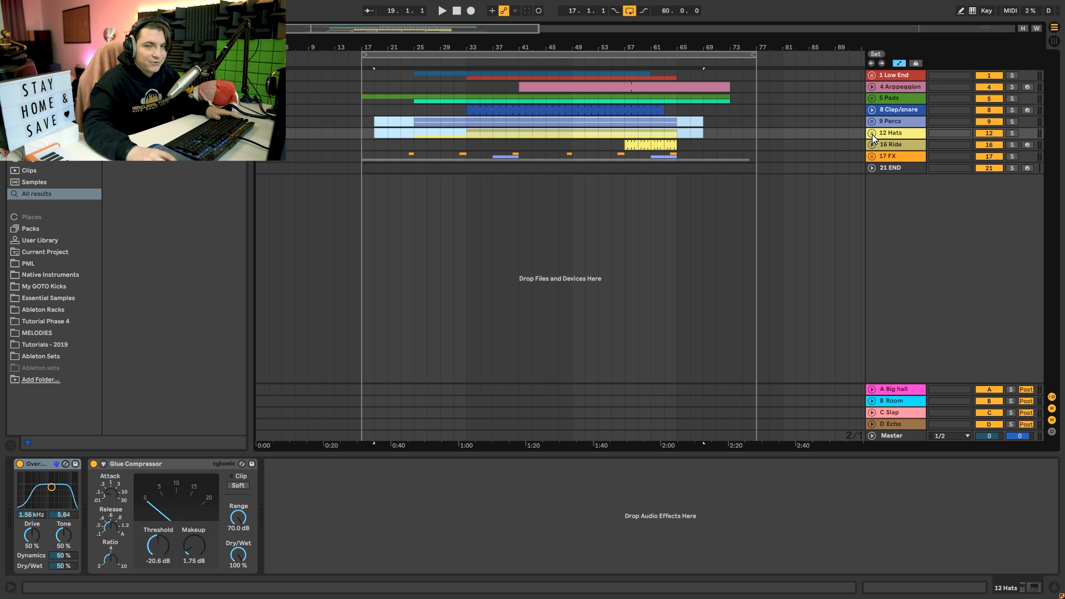
Play the arrangement from bar 17 and unfold the 5 Pads group.
{"action": "left_click", "coordinate": [364, 86]}
{"action": "key", "text": "space"}
{"action": "left_click", "coordinate": [872, 98]}
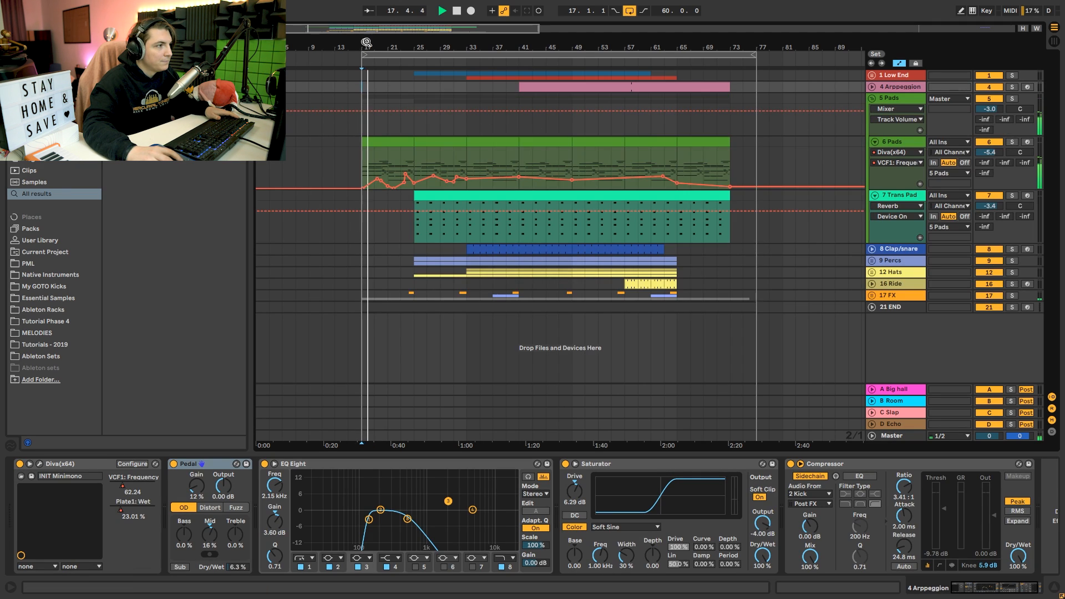
Examine the notes of the first 6 Pads clip and of the 7 Trans Pad clip during playback.
{"action": "key", "text": "plus"}
{"action": "double_click", "coordinate": [440, 142]}
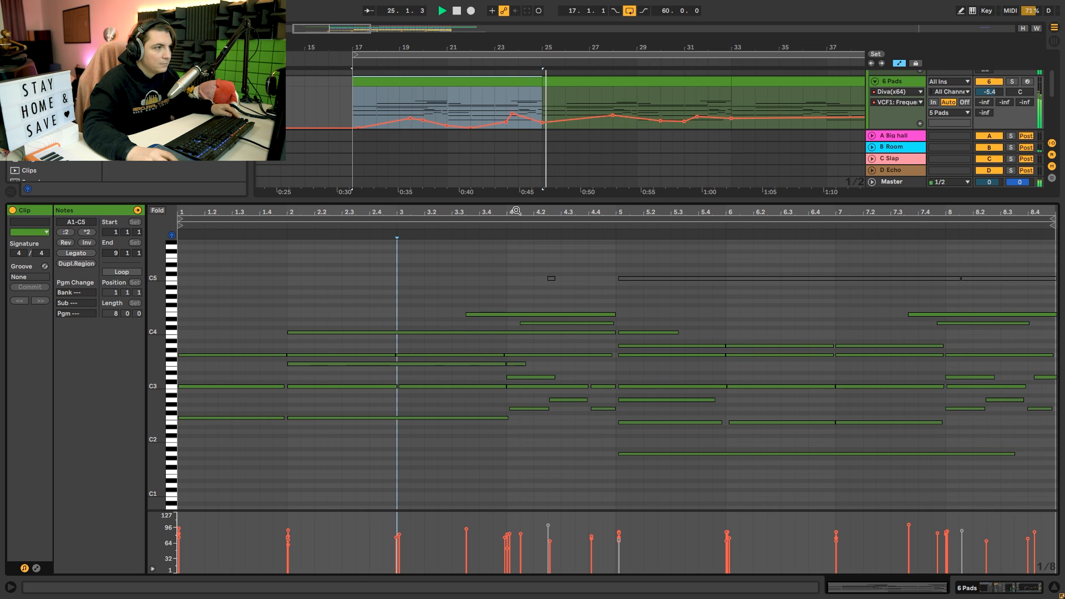
{"action": "key", "text": "shift+Tab"}
{"action": "left_click_drag", "start_coordinate": [528, 48], "coordinate": [482, 27]}
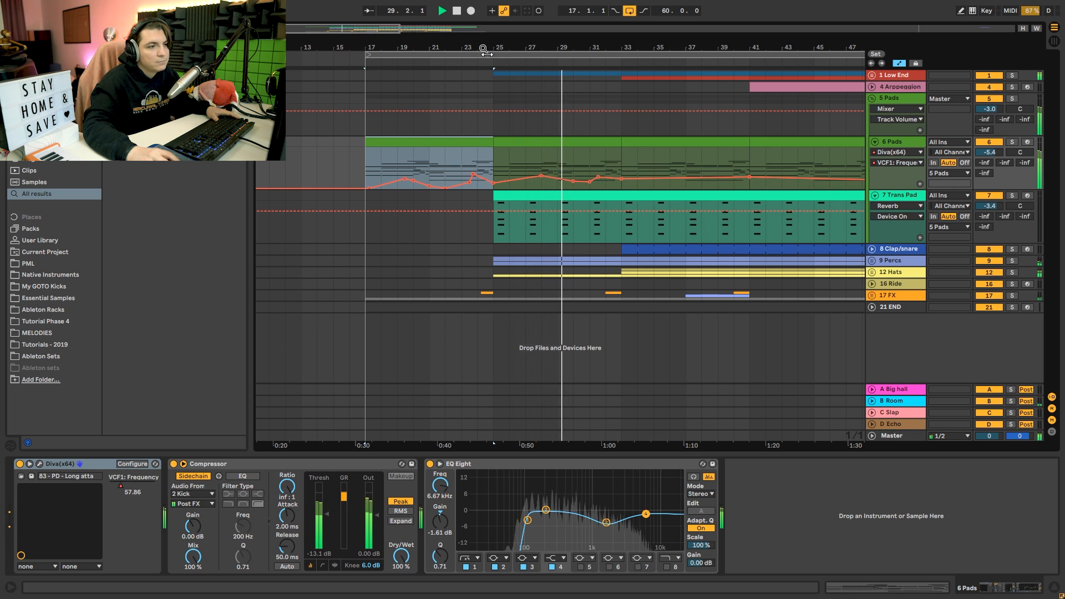
{"action": "double_click", "coordinate": [677, 201]}
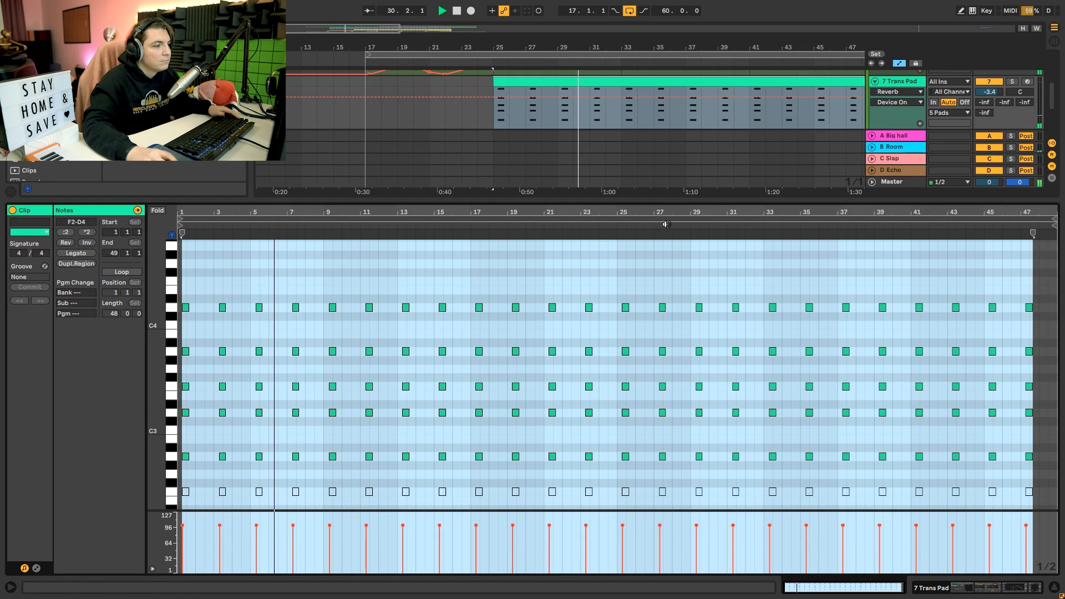
{"action": "key", "text": "shift+Tab"}
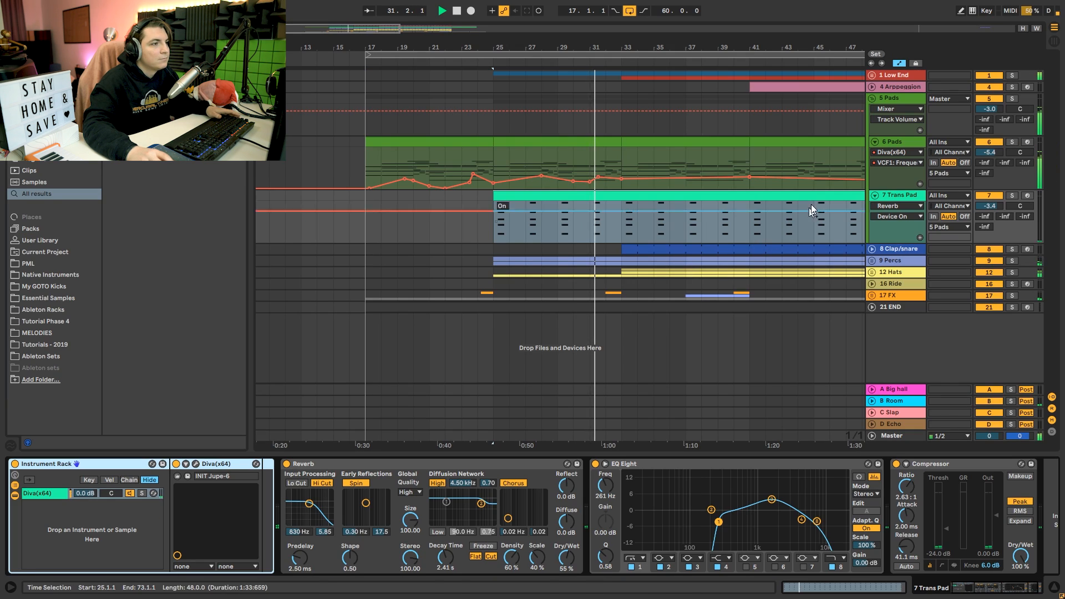
Unfold the 1 Low End group and examine the notes of the 3 Bass clips at bars 34, 36 and 37.
{"action": "left_click", "coordinate": [872, 75]}
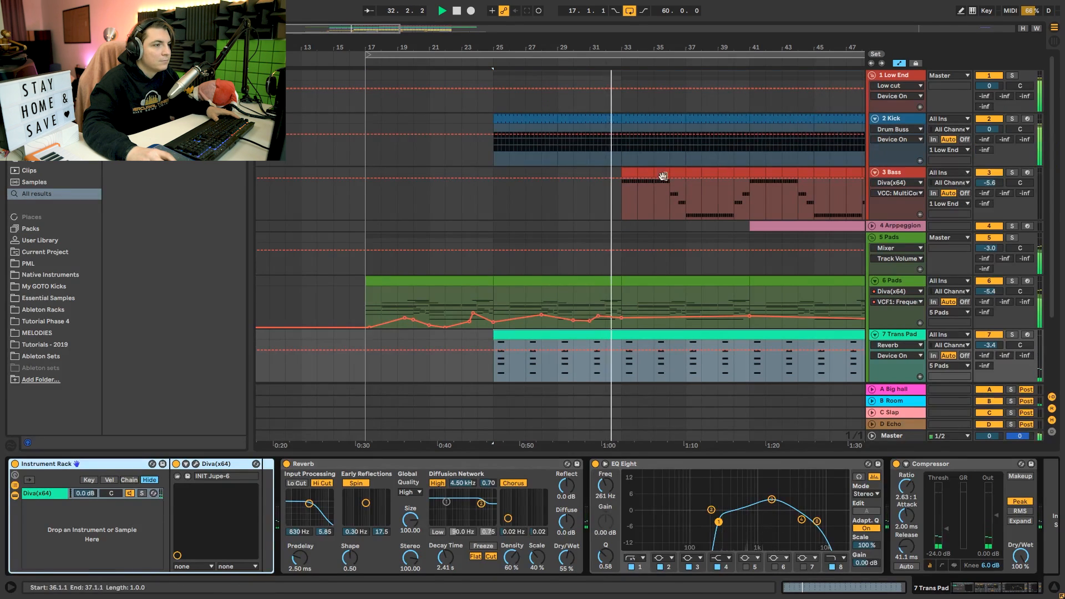
{"action": "left_click_drag", "start_coordinate": [623, 194], "coordinate": [677, 185]}
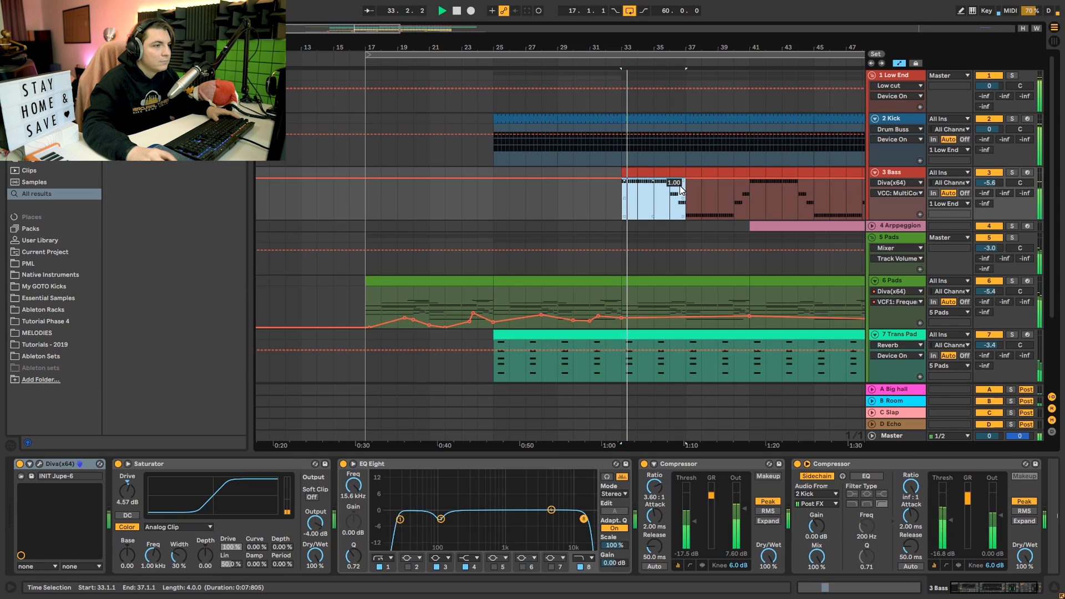
{"action": "double_click", "coordinate": [647, 174]}
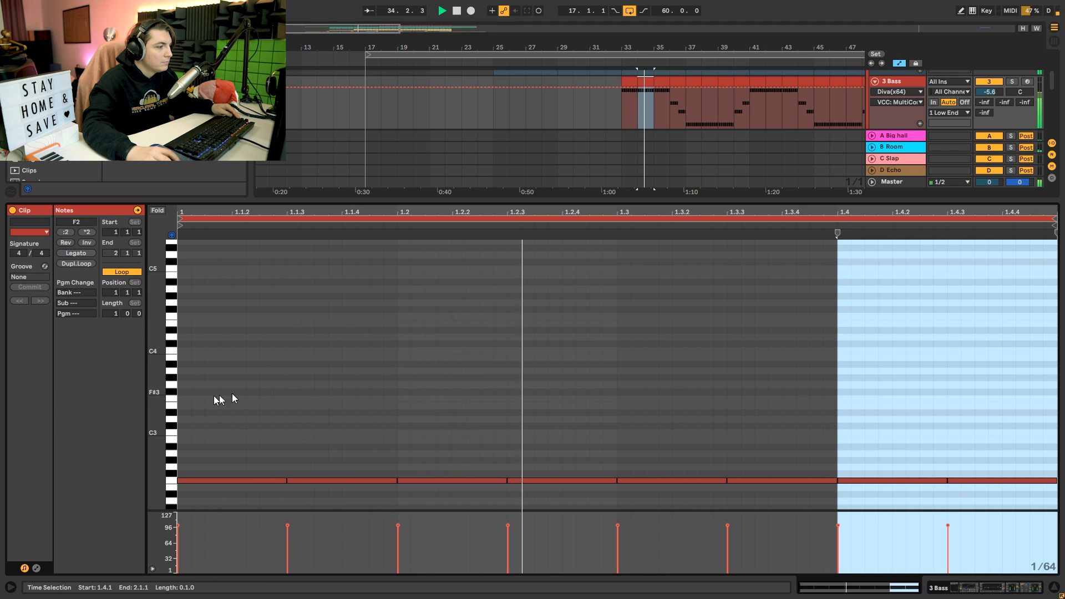
{"action": "key", "text": "shift+Tab"}
{"action": "double_click", "coordinate": [674, 82]}
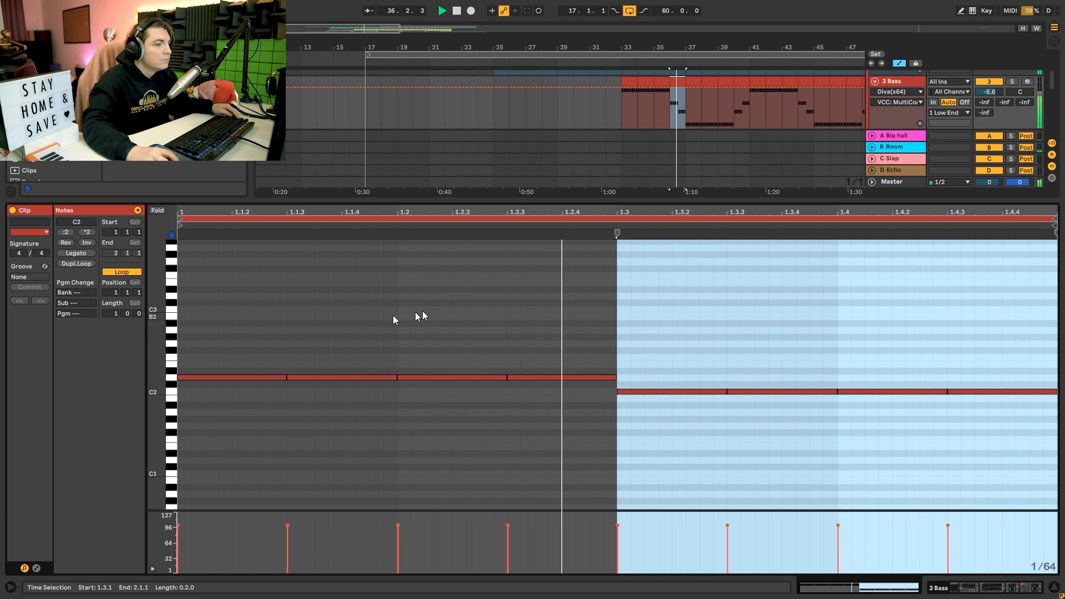
{"action": "key", "text": "shift+Tab"}
{"action": "double_click", "coordinate": [694, 83]}
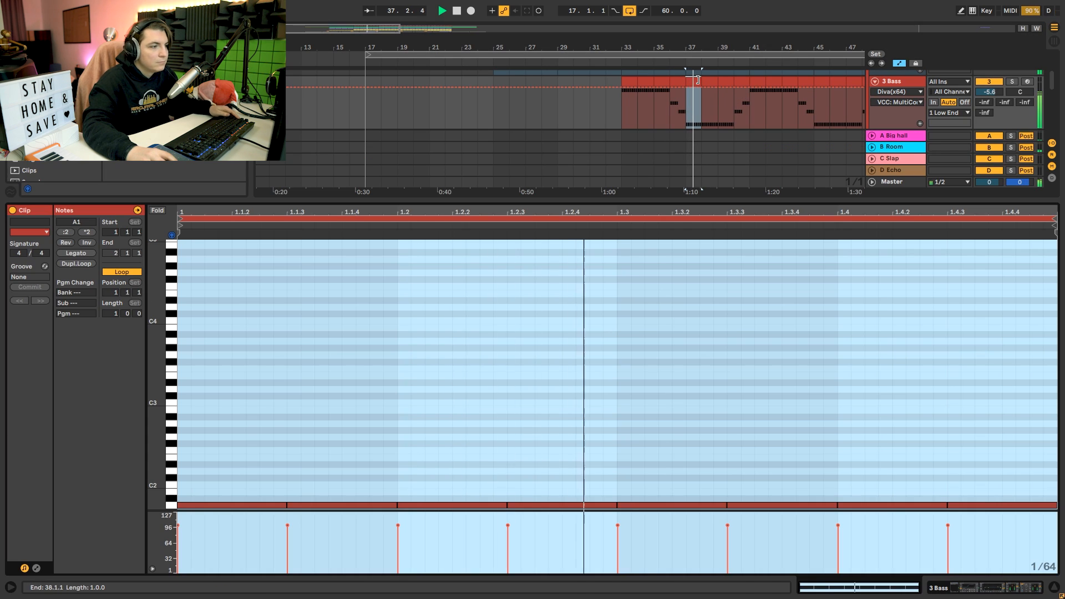
{"action": "key", "text": "shift+Tab"}
Unfold the 4 Arpeggion track and examine the notes of its clip starting at bar 41.
{"action": "left_click_drag", "start_coordinate": [623, 50], "coordinate": [611, 83]}
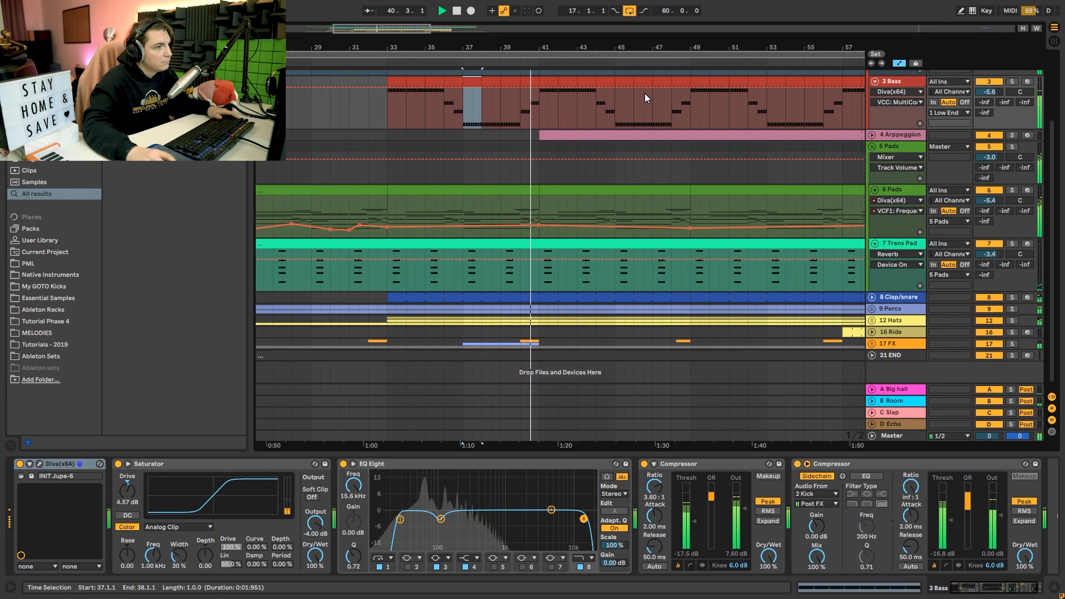
{"action": "left_click", "coordinate": [872, 135]}
{"action": "double_click", "coordinate": [637, 138]}
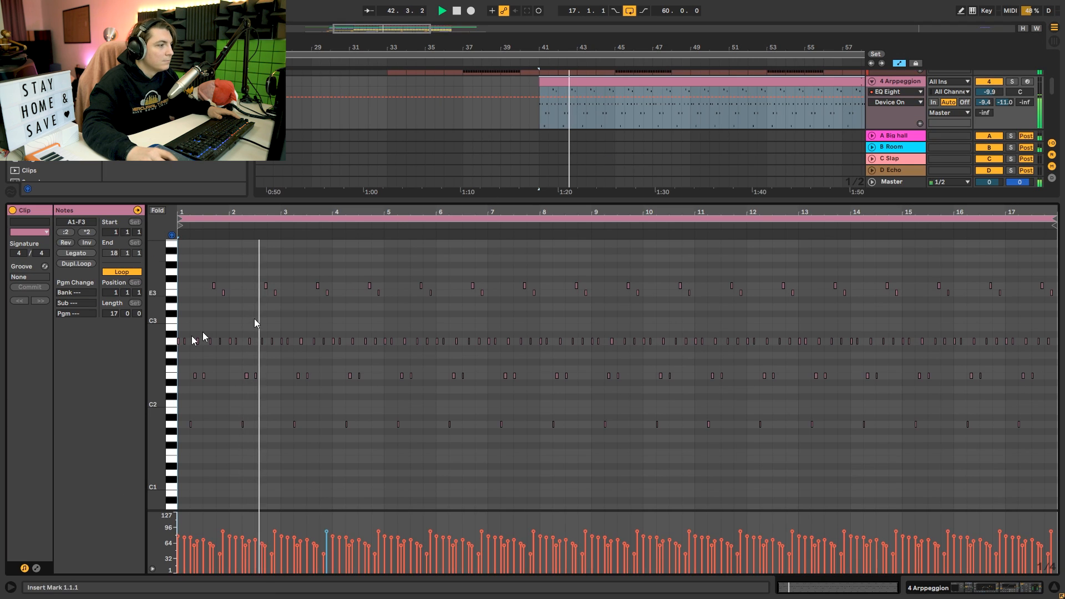
{"action": "left_click_drag", "start_coordinate": [171, 347], "coordinate": [185, 348]}
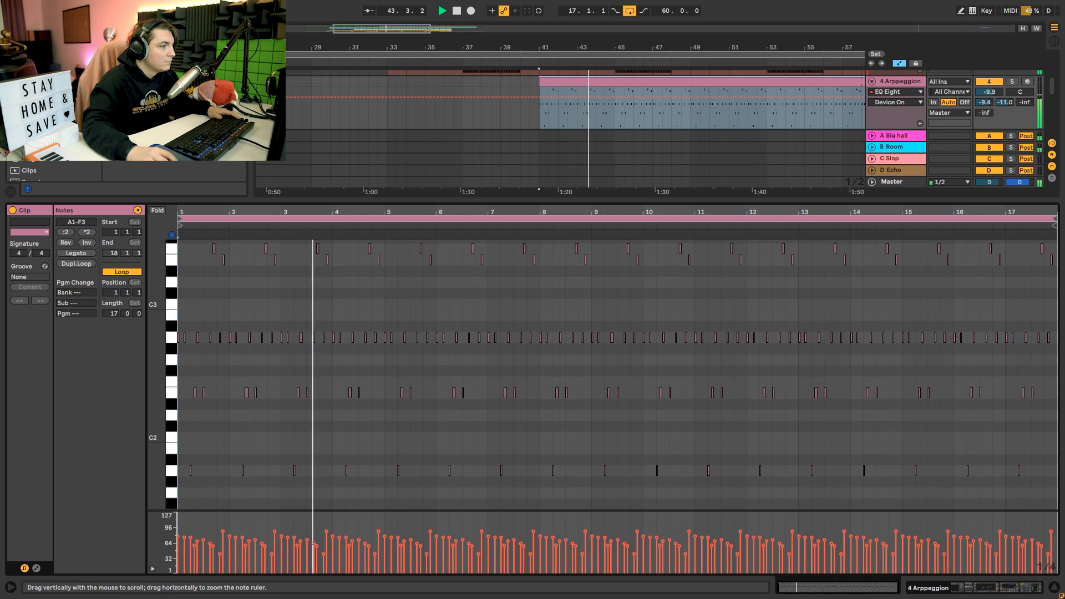
{"action": "key", "text": "shift+Tab"}
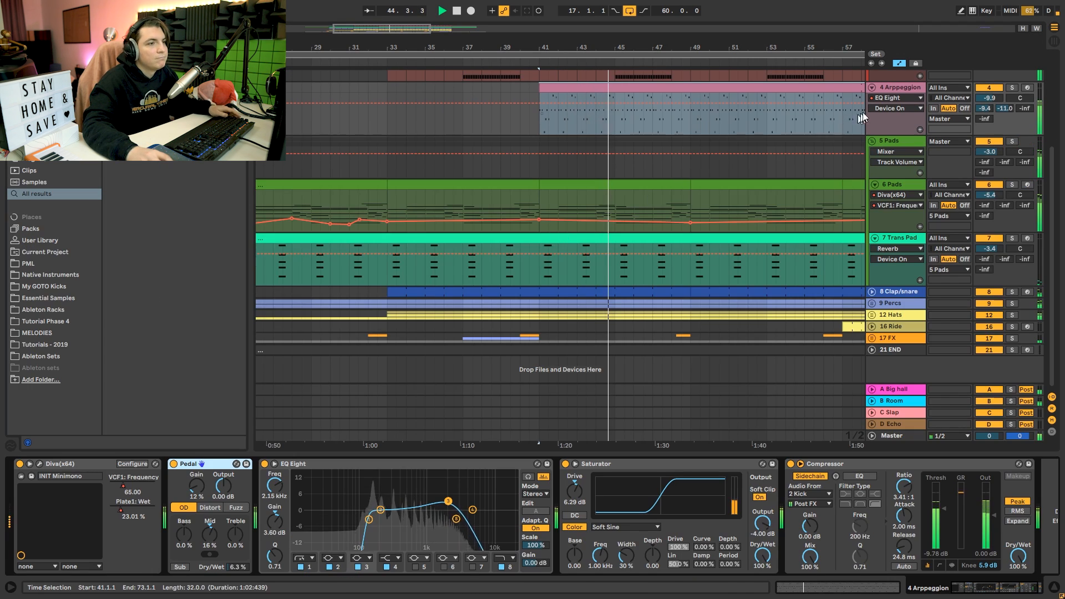
Show the automation of Diva's VCF1 Frequency on the 4 Arpeggion track across the arrangement.
{"action": "left_click", "coordinate": [890, 98]}
{"action": "left_click", "coordinate": [891, 116]}
{"action": "left_click", "coordinate": [888, 109]}
{"action": "left_click", "coordinate": [899, 127]}
{"action": "left_click_drag", "start_coordinate": [578, 53], "coordinate": [577, 49]}
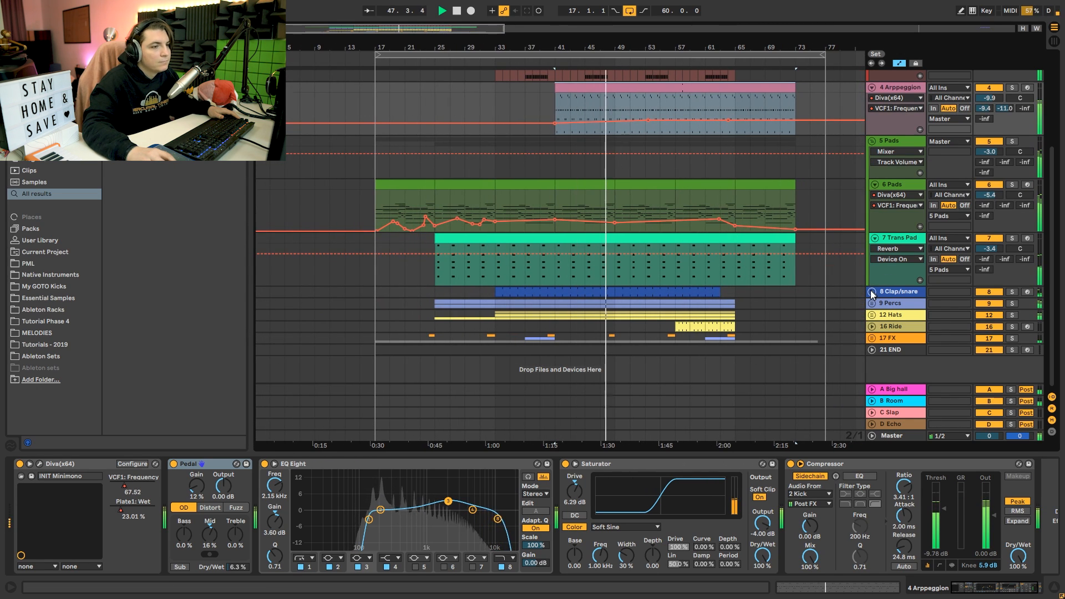
Examine the notes of the 6 Pads clip at bar 49.
{"action": "left_click", "coordinate": [631, 184]}
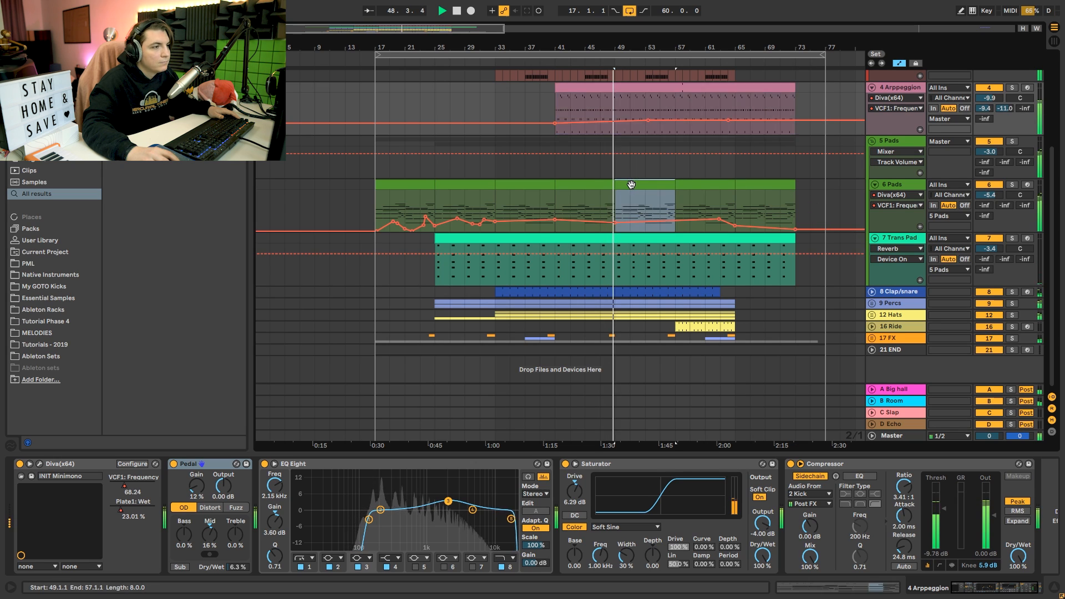
{"action": "double_click", "coordinate": [631, 184]}
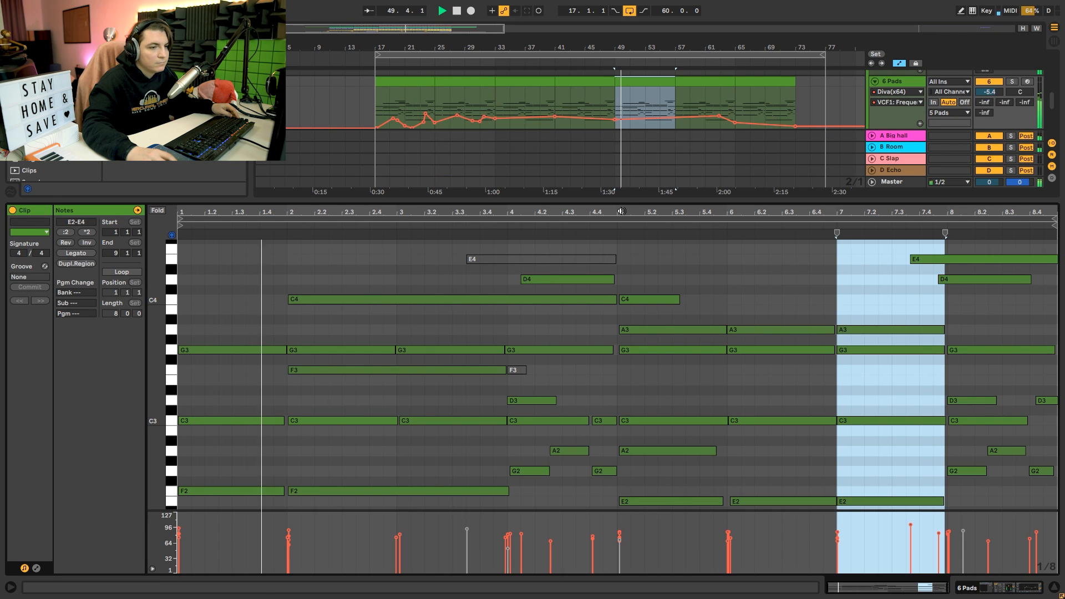
{"action": "key", "text": "shift+Tab"}
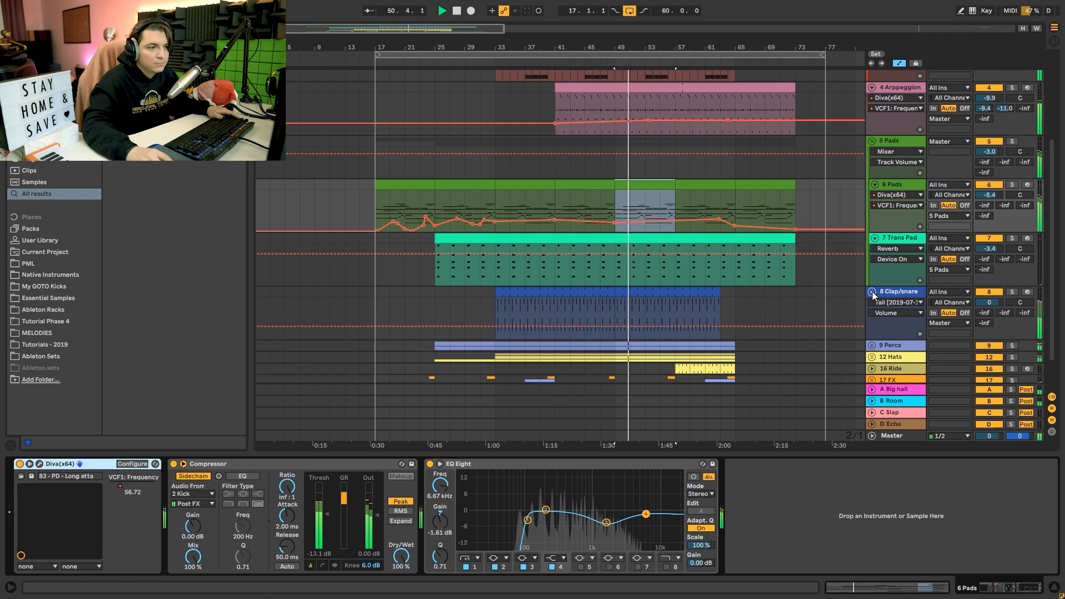
Unfold the 9 Percs and 12 Hats groups to show the clips on their tracks.
{"action": "scroll", "coordinate": [732, 281], "scroll_direction": "down", "scroll_amount": 2}
{"action": "left_click", "coordinate": [872, 303]}
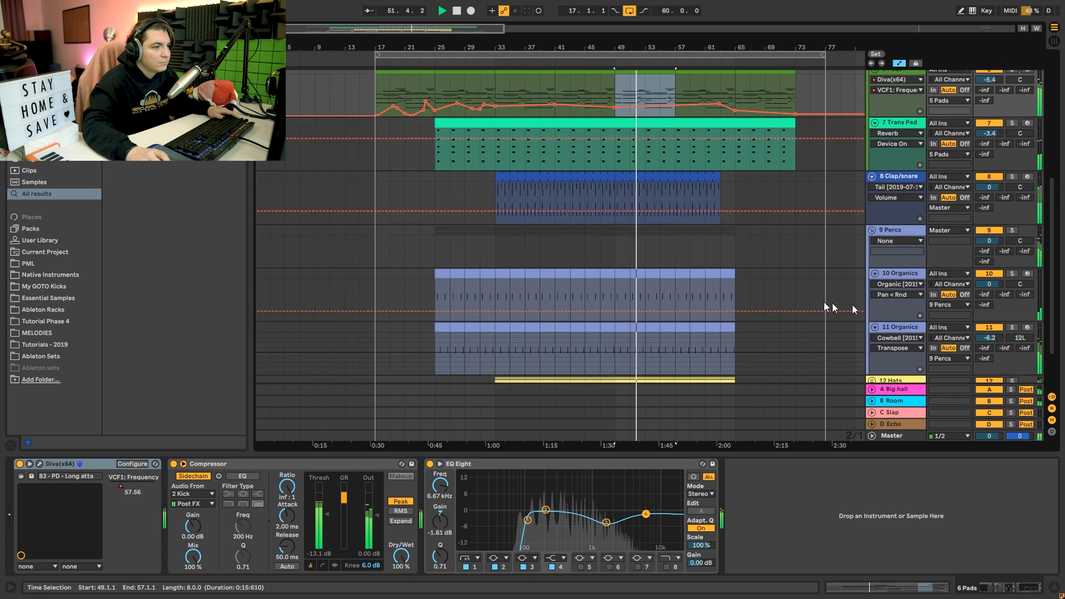
{"action": "scroll", "coordinate": [774, 286], "scroll_direction": "down", "scroll_amount": 5}
{"action": "left_click", "coordinate": [871, 332]}
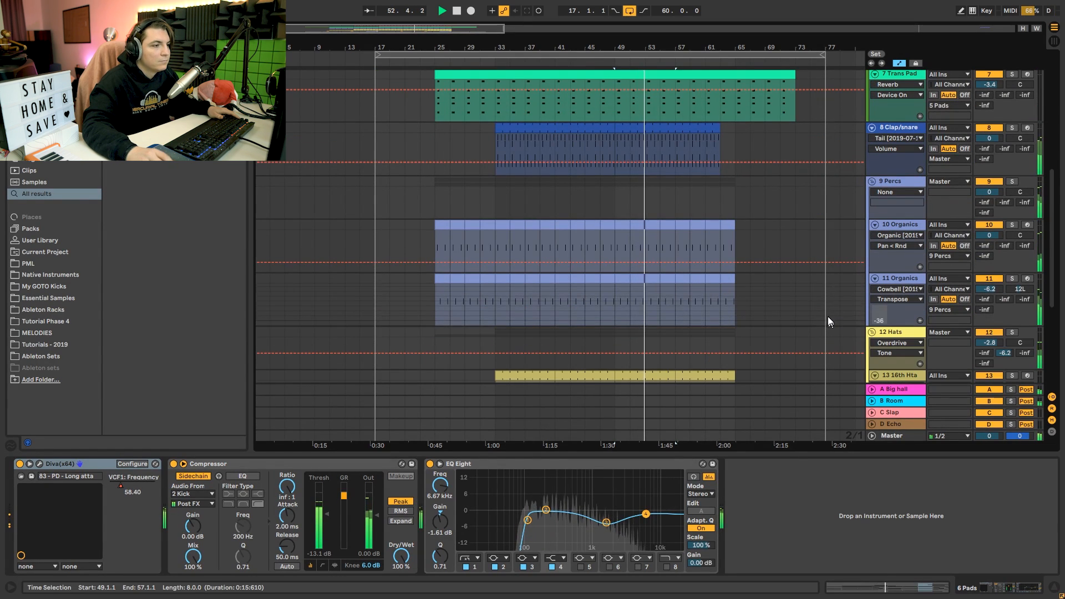
Examine the notes of the 14 Organic shake clip at bar 49 and show the track's devices.
{"action": "scroll", "coordinate": [828, 316], "scroll_direction": "down", "scroll_amount": 6}
{"action": "left_click", "coordinate": [666, 244]}
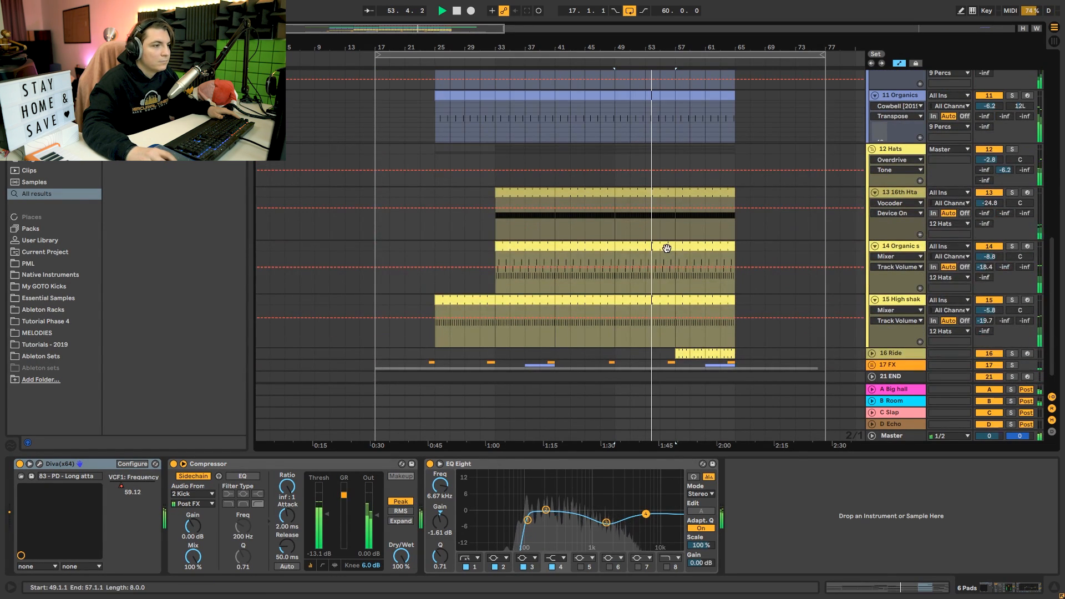
{"action": "double_click", "coordinate": [665, 244]}
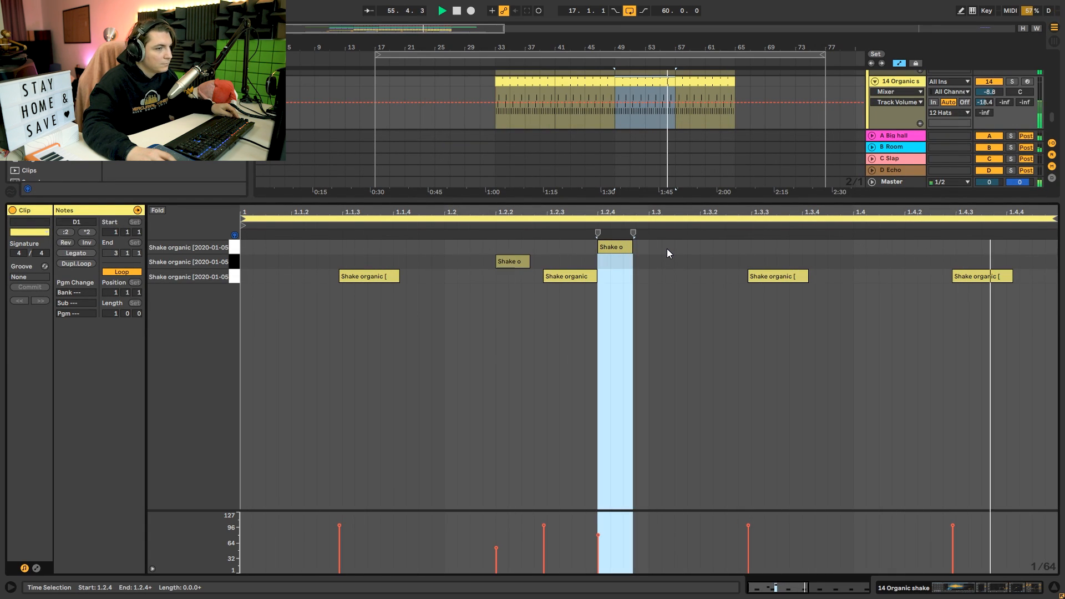
{"action": "key", "text": "shift+Tab"}
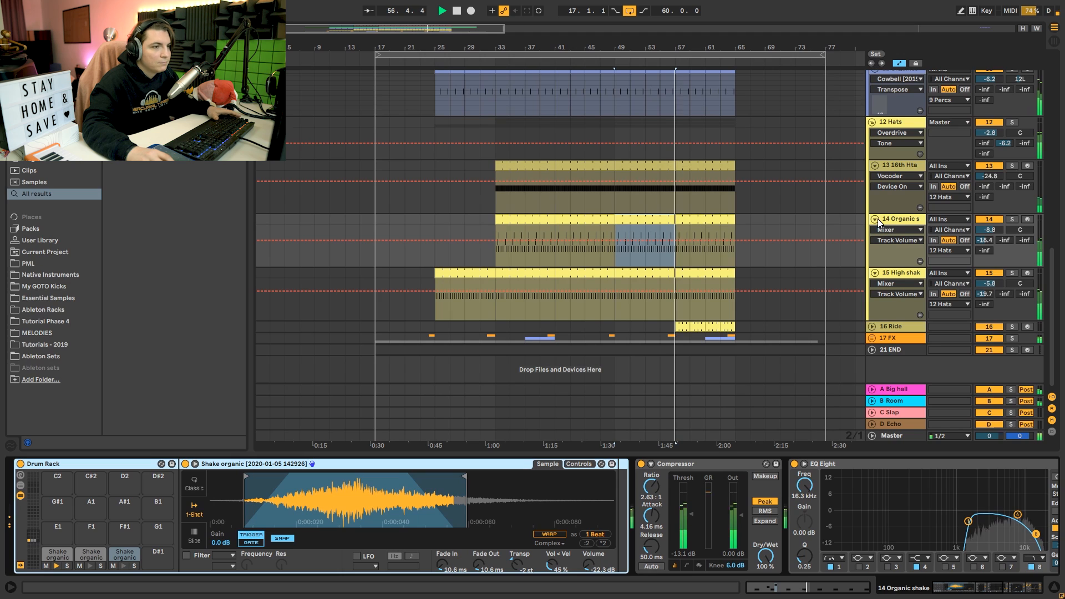
Unfold the 16 Ride track and show its device chain.
{"action": "left_click", "coordinate": [872, 326]}
{"action": "scroll", "coordinate": [876, 308], "scroll_direction": "down", "scroll_amount": 2}
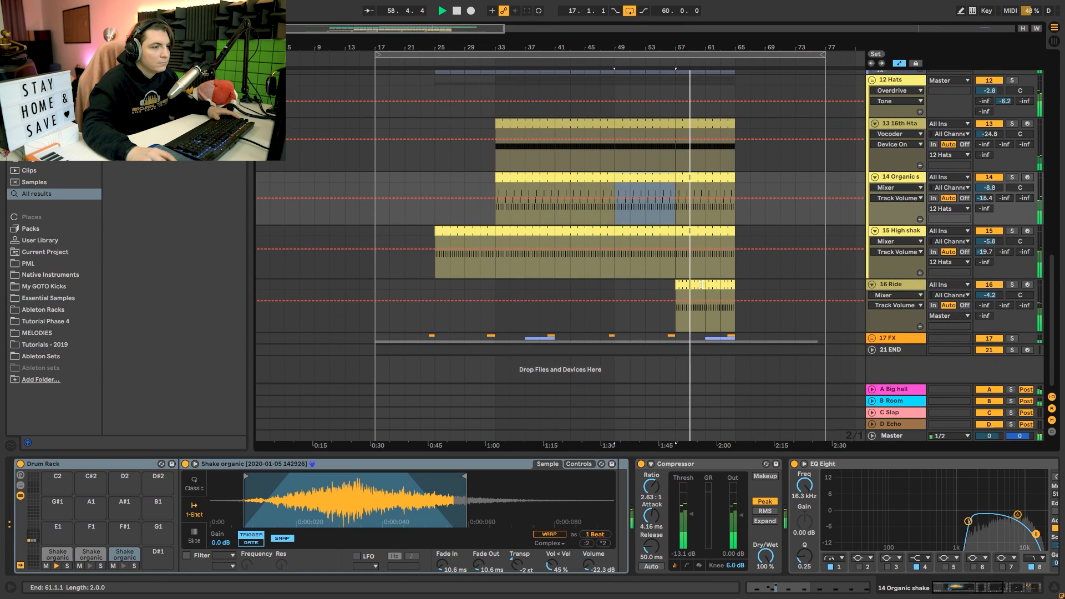
{"action": "left_click", "coordinate": [896, 284]}
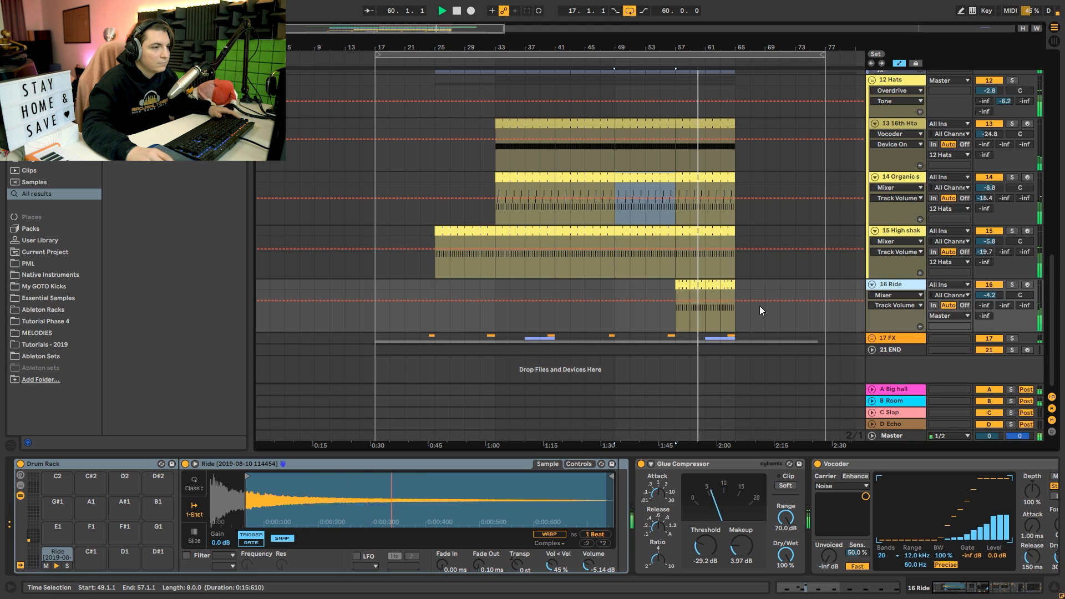
Unfold the 17 FX group and examine its reverse, riser and rain clips around bars 57 to 65.
{"action": "left_click", "coordinate": [869, 337]}
{"action": "scroll", "coordinate": [799, 313], "scroll_direction": "down", "scroll_amount": 4}
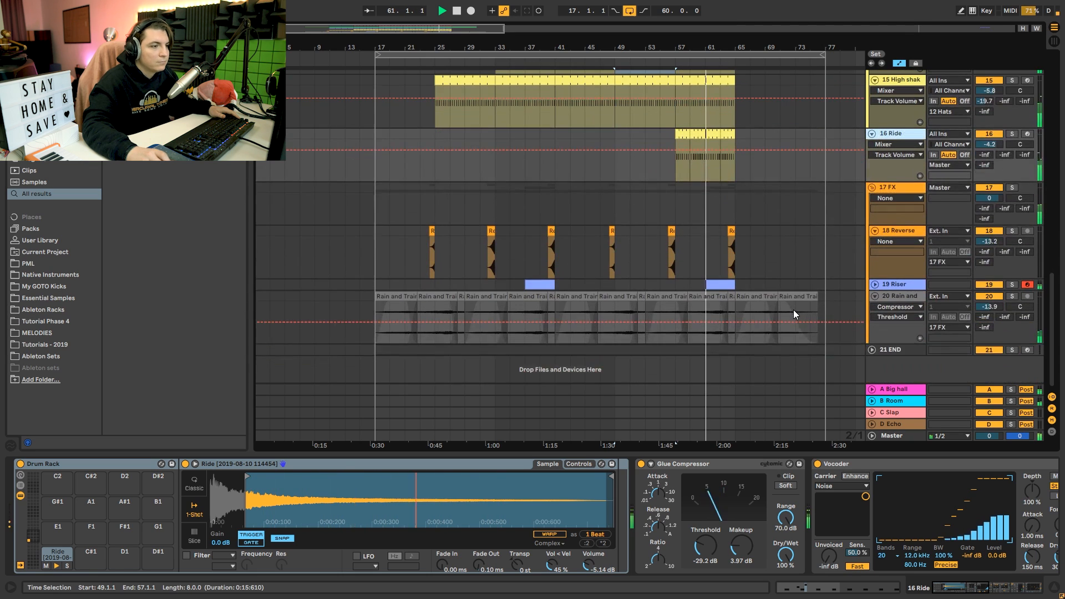
{"action": "left_click_drag", "start_coordinate": [723, 49], "coordinate": [725, 118]}
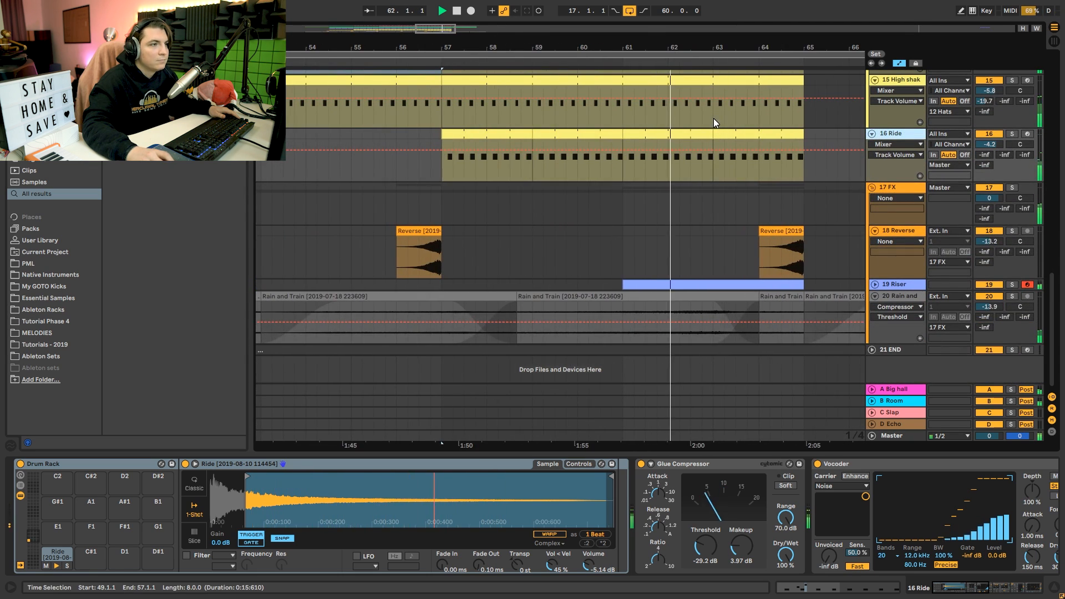
{"action": "left_click_drag", "start_coordinate": [675, 48], "coordinate": [638, 20]}
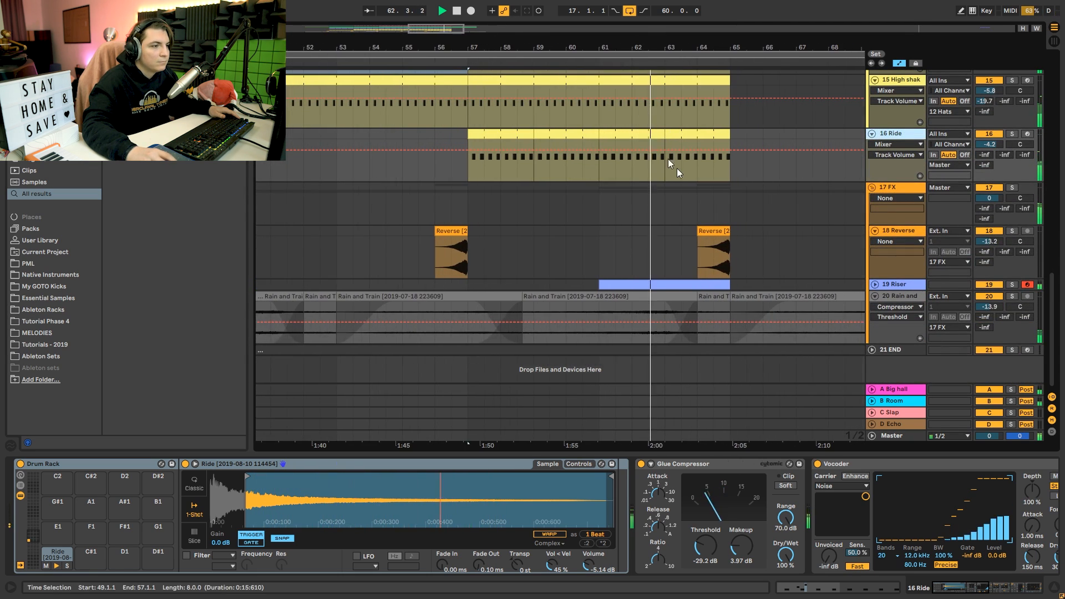
Unfold the 19 Riser track and examine Operator's A Fix Freq automation across both riser clips.
{"action": "left_click", "coordinate": [875, 284]}
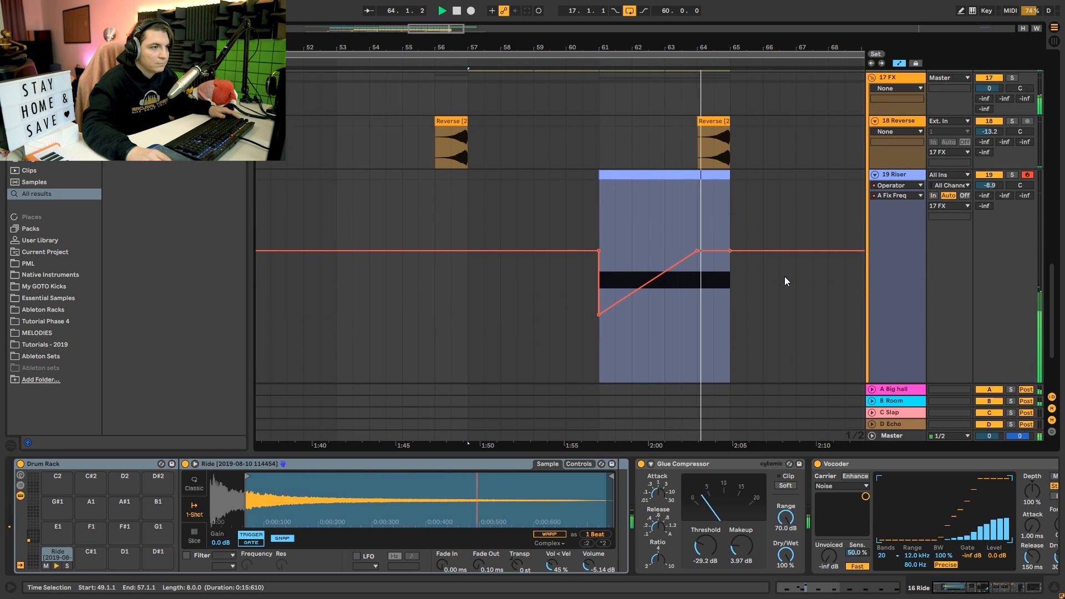
{"action": "scroll", "coordinate": [711, 175], "scroll_direction": "down", "scroll_amount": 3}
{"action": "scroll", "coordinate": [711, 175], "scroll_direction": "down", "scroll_amount": 1}
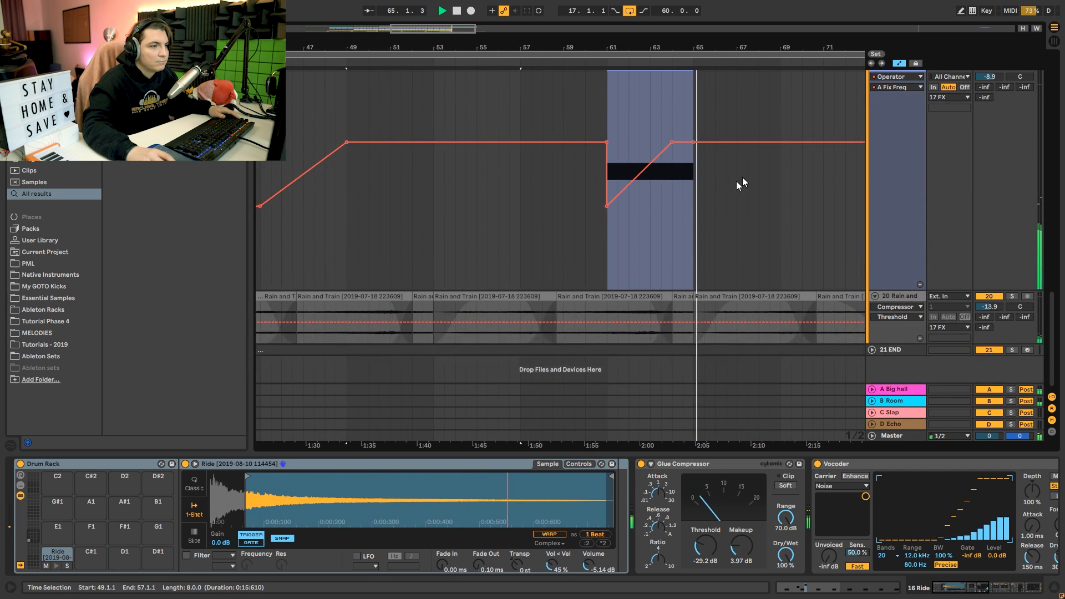
{"action": "scroll", "coordinate": [610, 89], "scroll_direction": "down", "scroll_amount": 5}
{"action": "scroll", "coordinate": [617, 96], "scroll_direction": "up", "scroll_amount": 2}
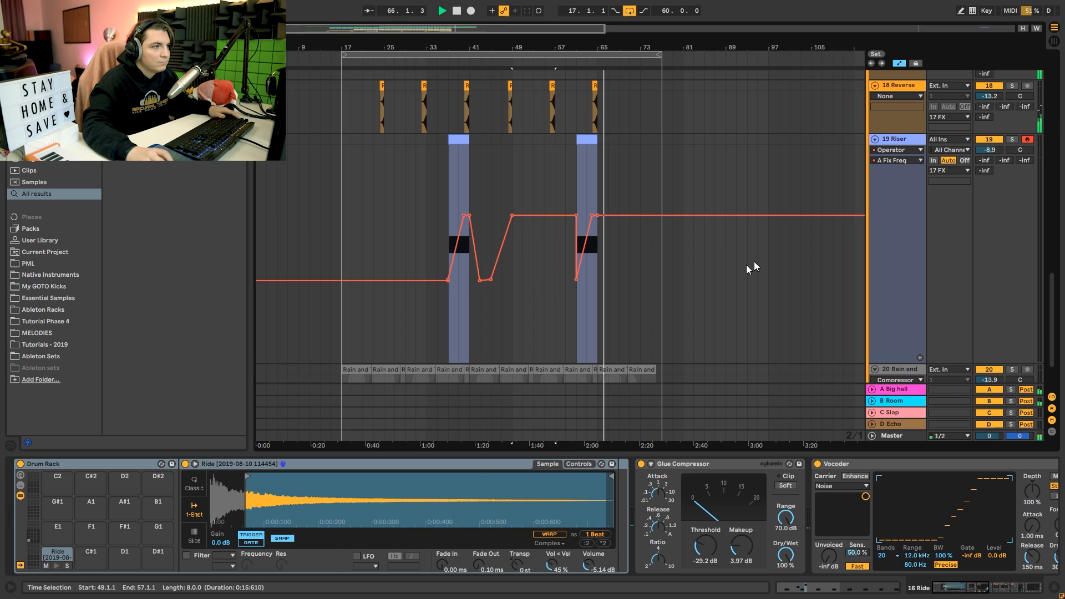
Fold all tracks and groups to show the full arrangement in a compact overview.
{"action": "left_click", "coordinate": [875, 139], "text": "alt"}
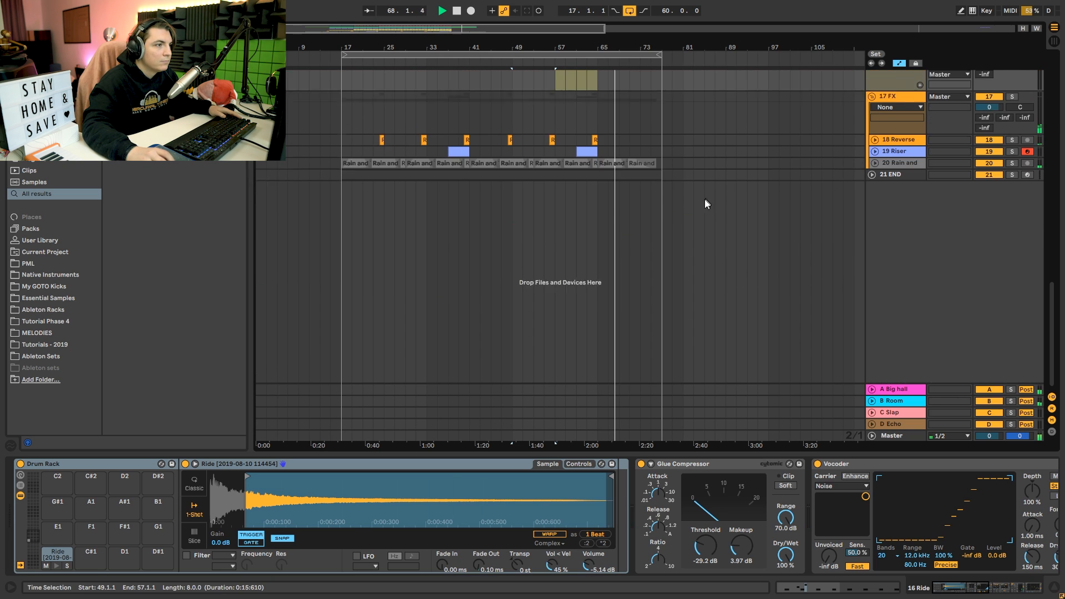
{"action": "left_click", "coordinate": [873, 193]}
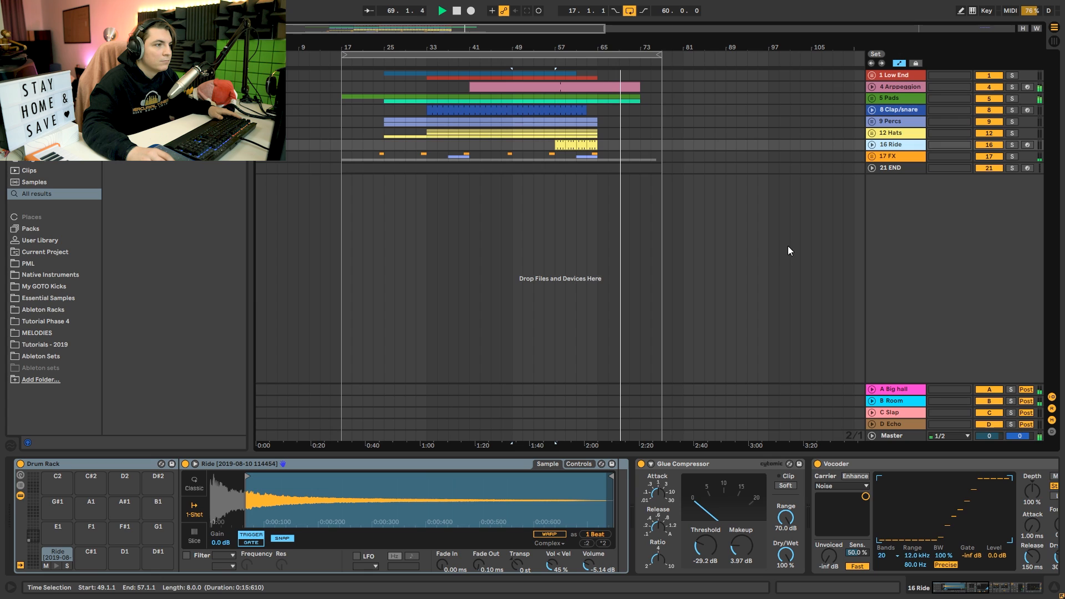
{"action": "left_click_drag", "start_coordinate": [511, 46], "coordinate": [494, 42]}
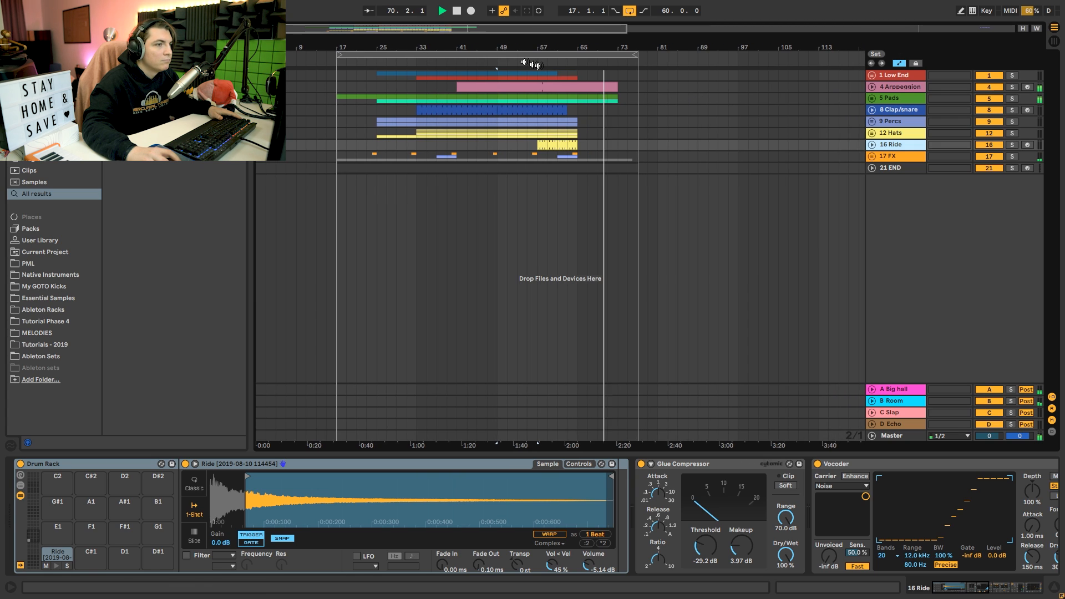